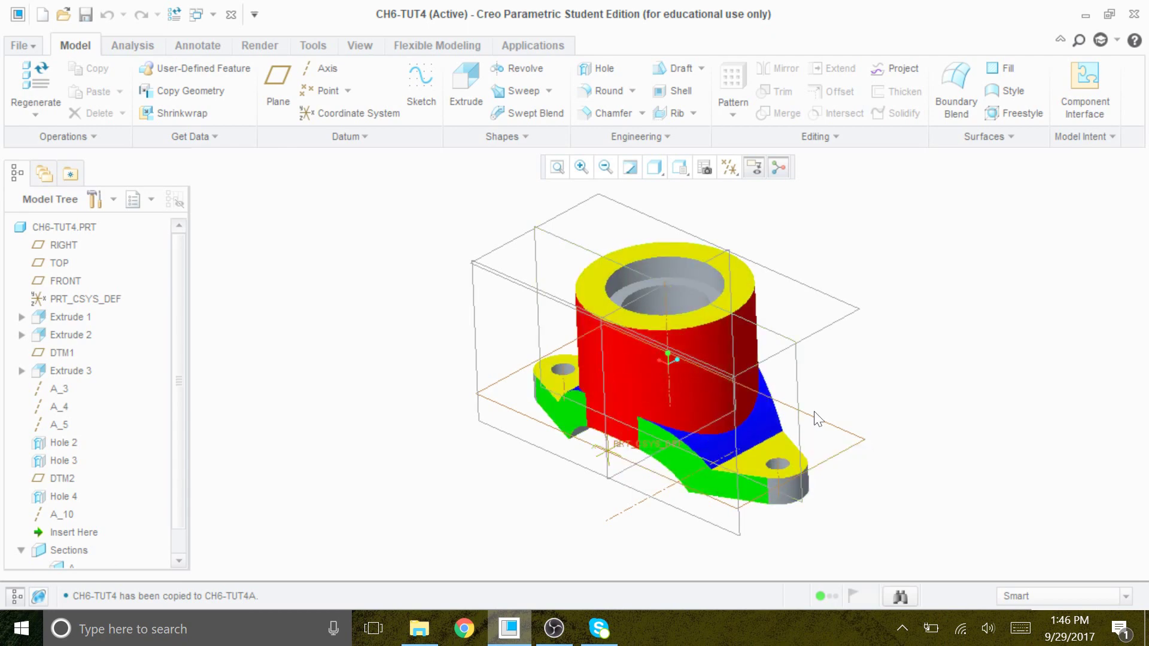
- Create a new drawing file named ch6-TUT4a from the open CH6-TUT4 part
mouse_move(846, 398)
middle_down()
mouse_move(889, 376)
mouse_move(880, 395)
mouse_move(846, 403)
mouse_move(862, 402)
middle_up()
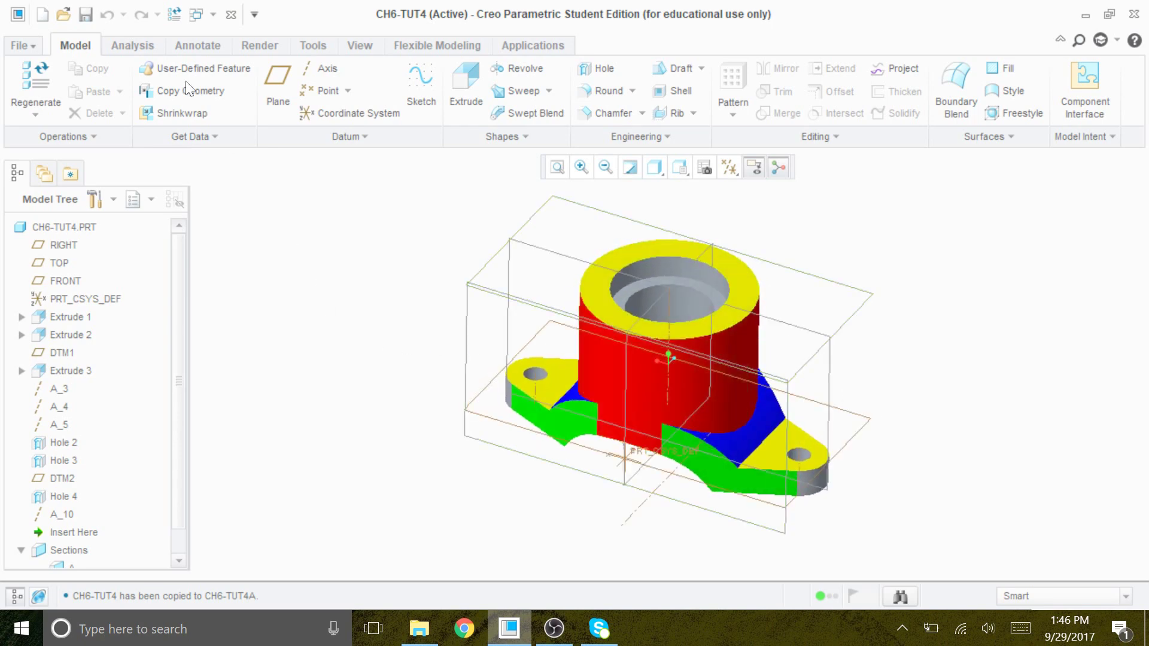
click(37, 16)
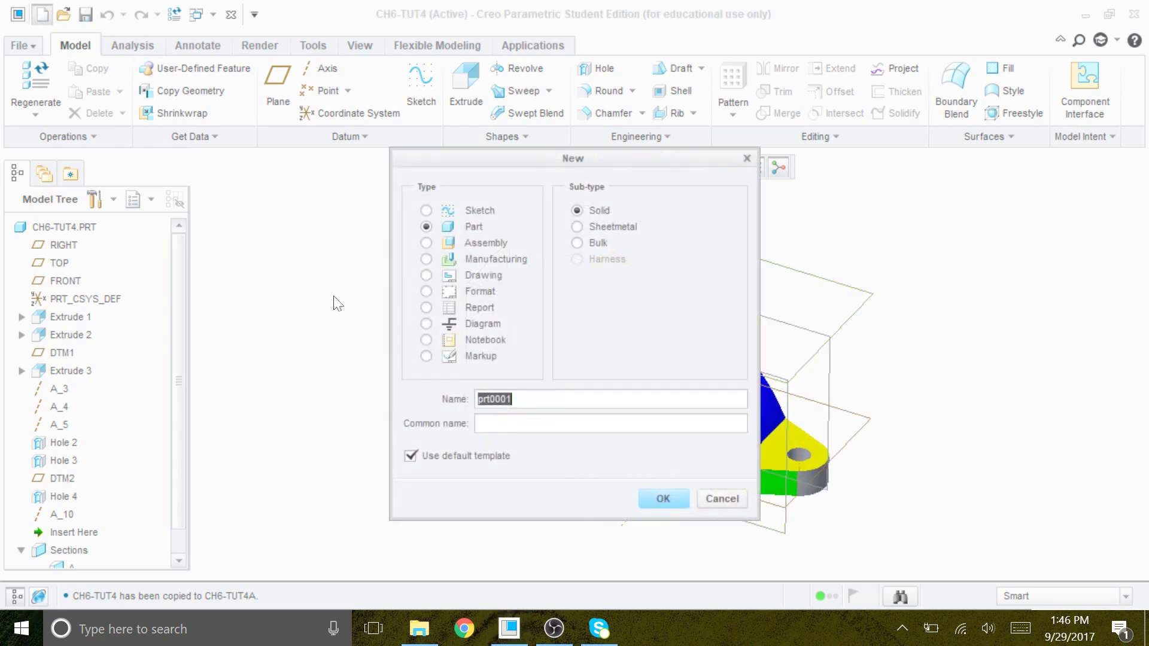
click(483, 274)
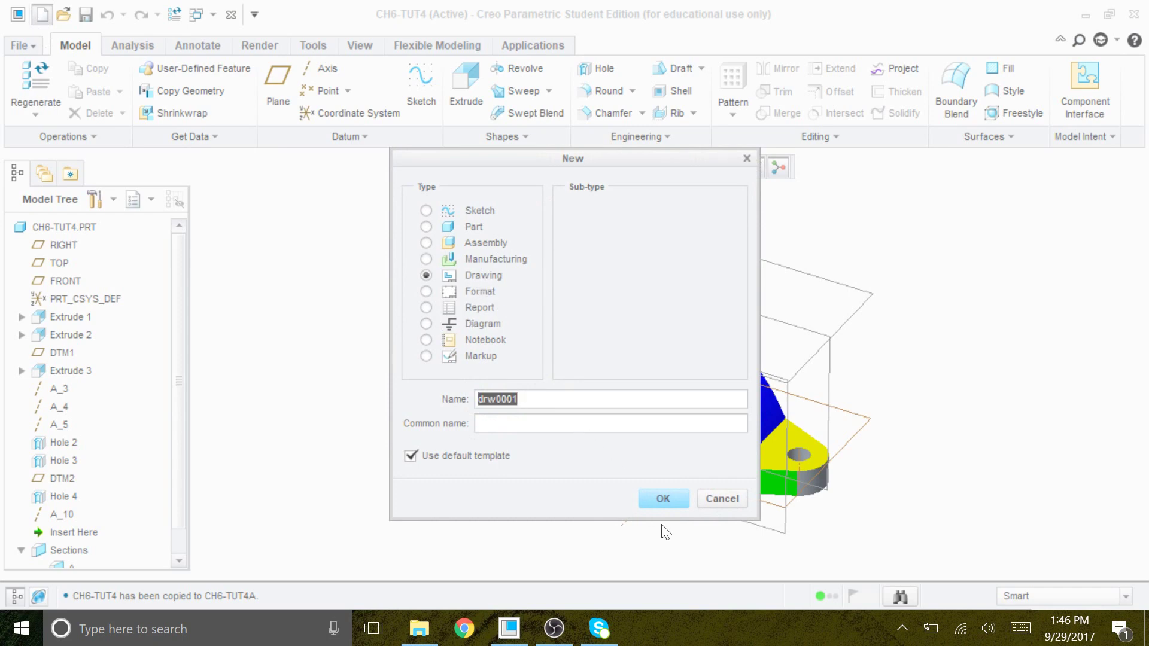
text(ch6-TUT4a)
click(651, 497)
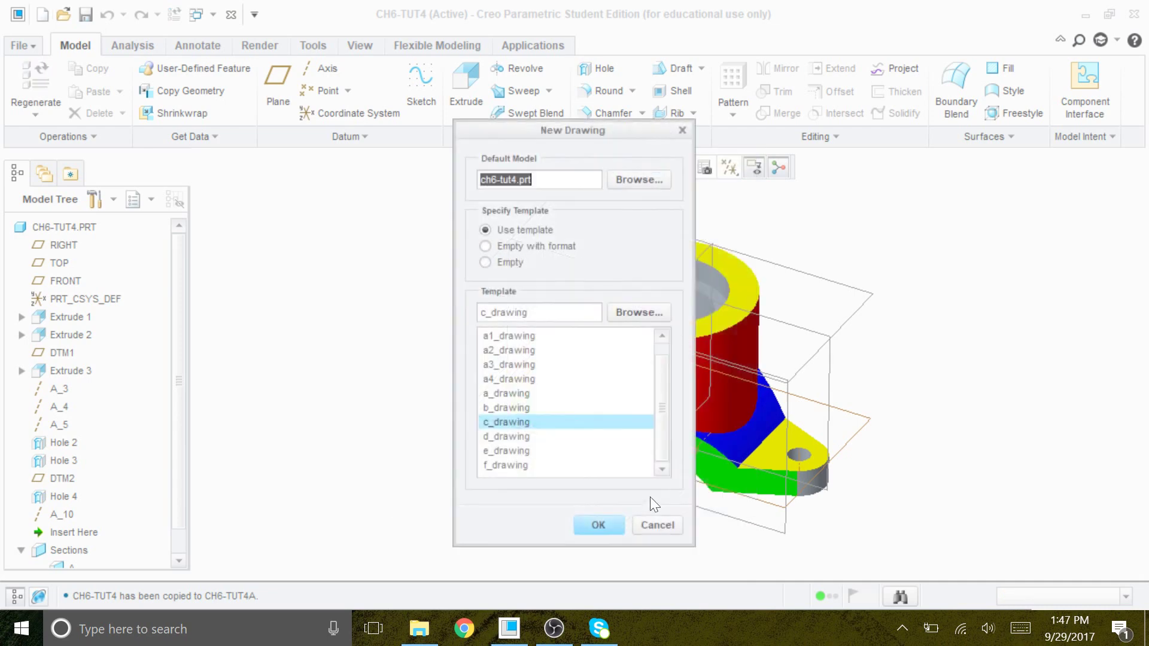
- Set up the drawing of ch6-tut4.prt as empty with format, using the system format a.frm
click(546, 247)
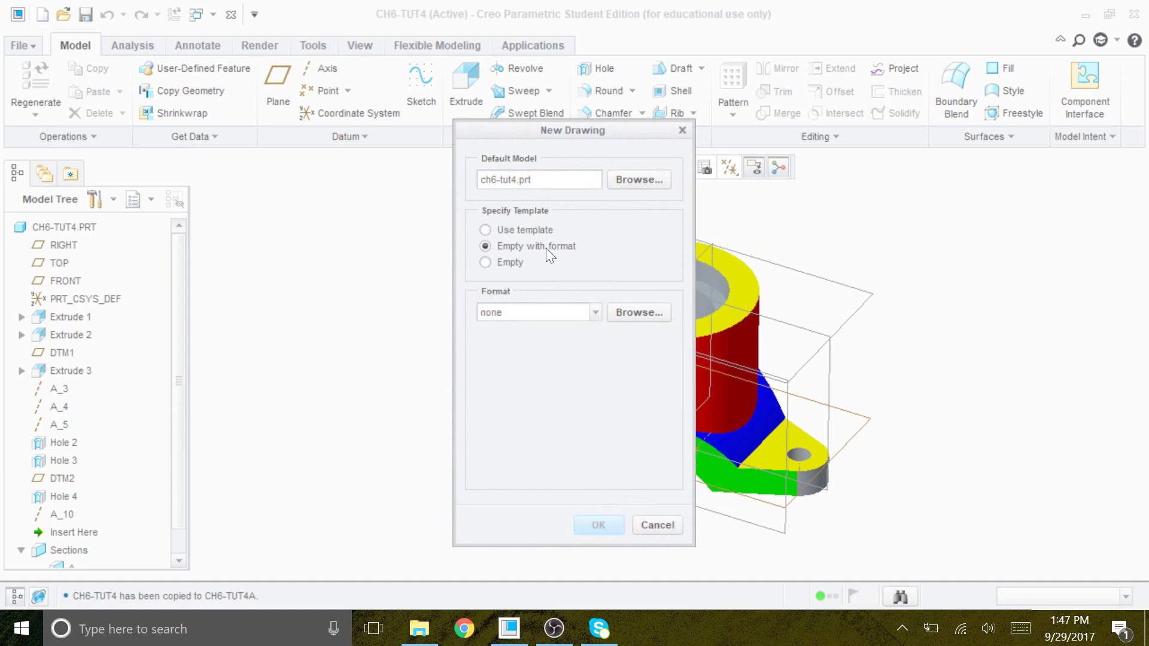
click(639, 313)
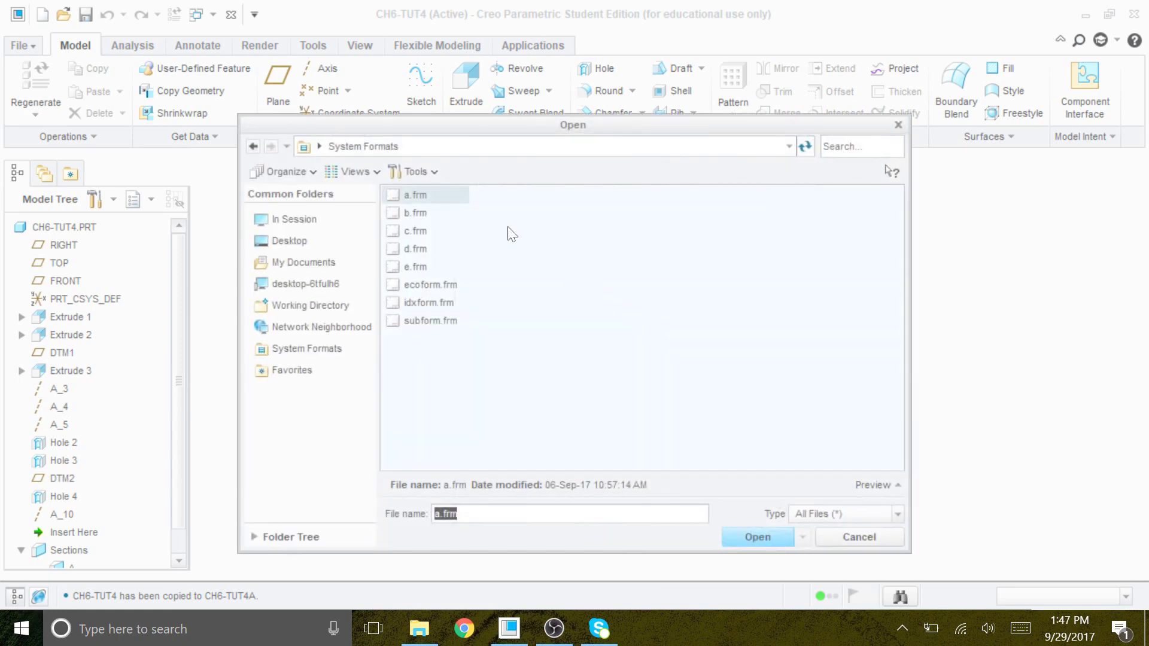
double_click(453, 195)
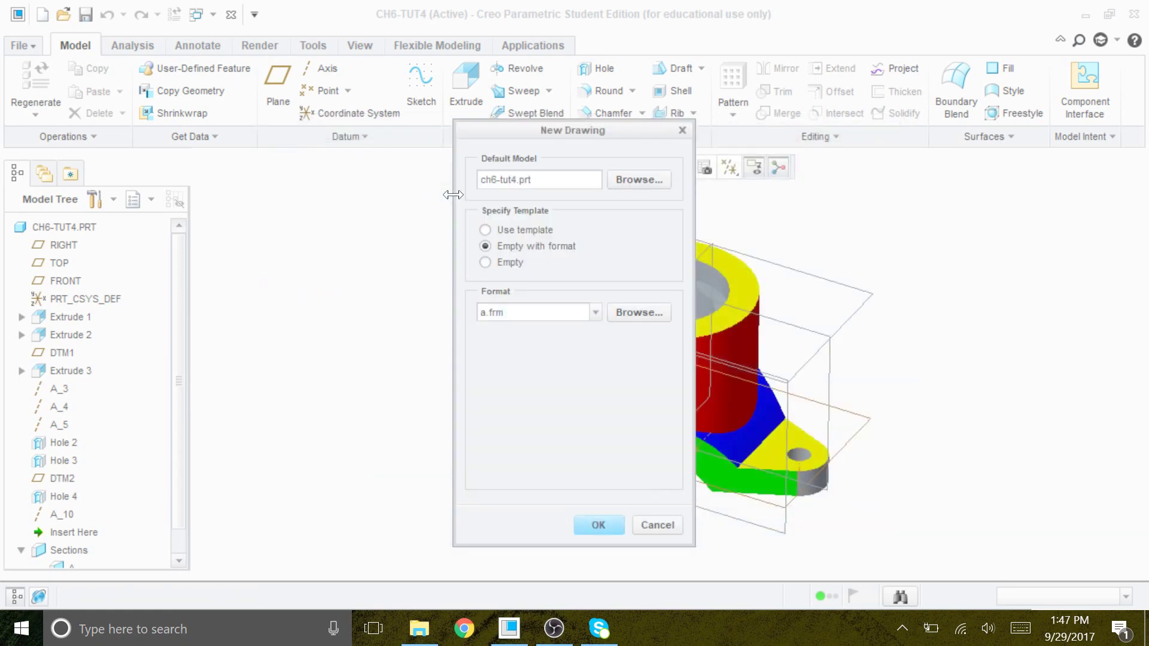
click(592, 526)
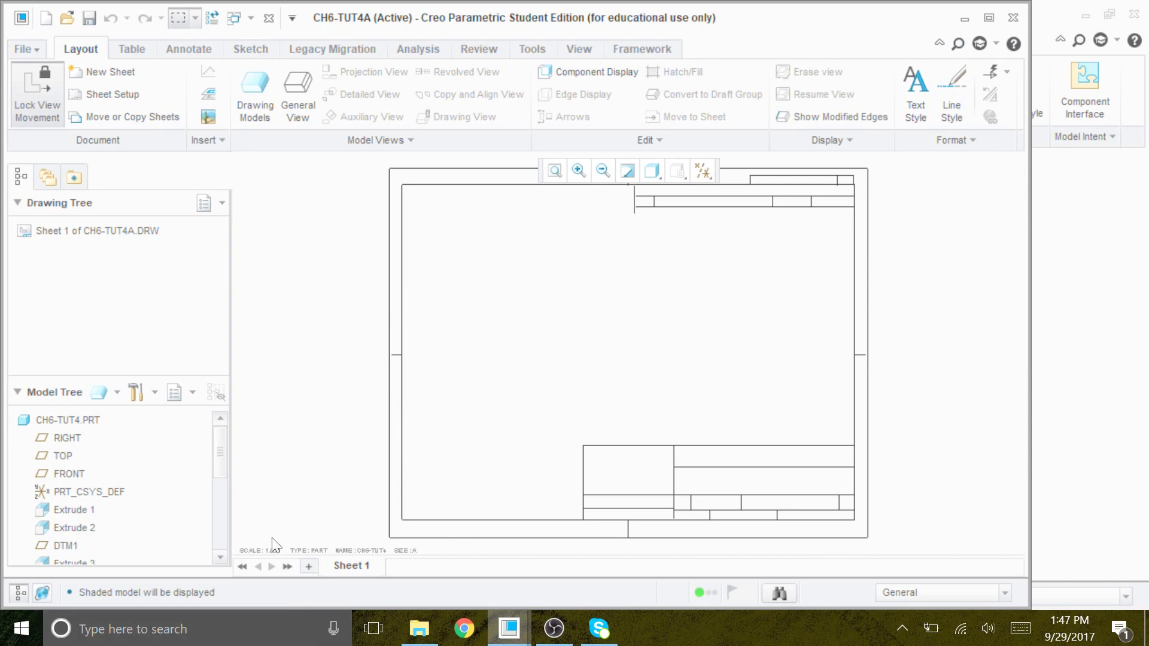
- Hide the model tree and place a FRONT-oriented general view with no combined state in the left half of the sheet
click(16, 591)
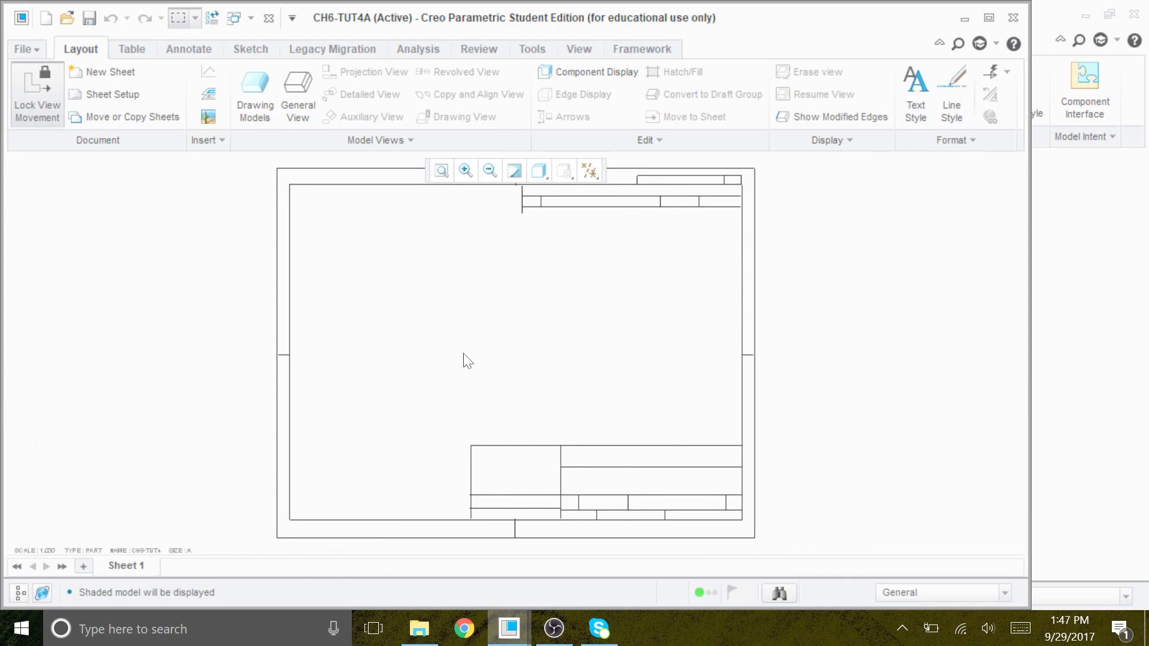
click(301, 91)
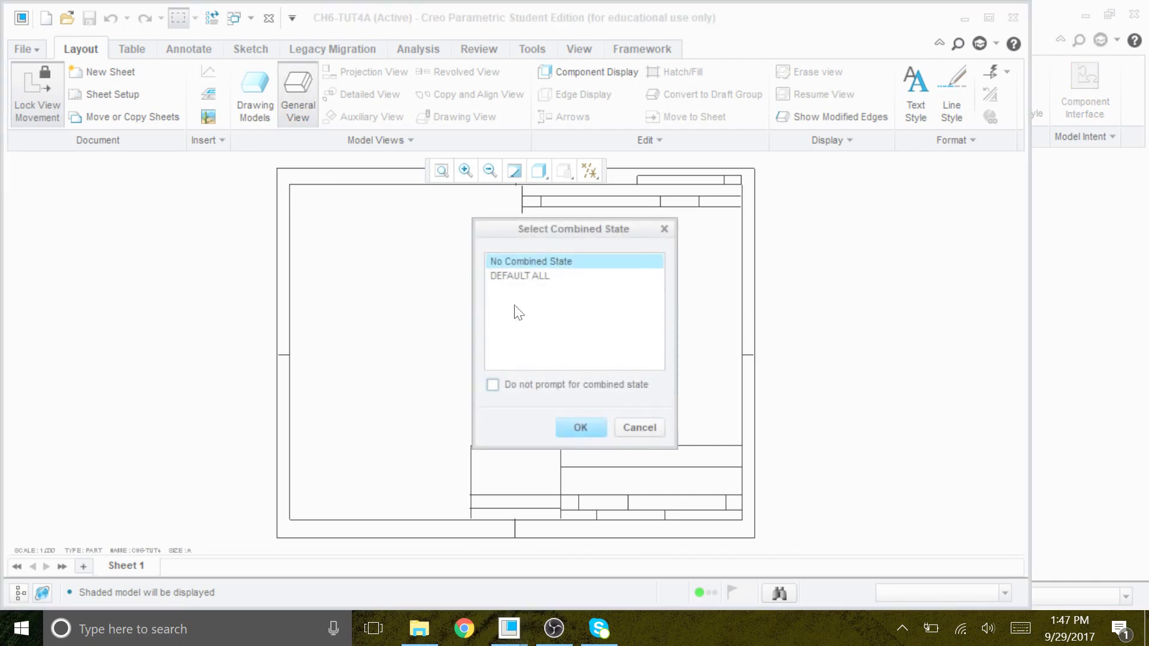
click(579, 424)
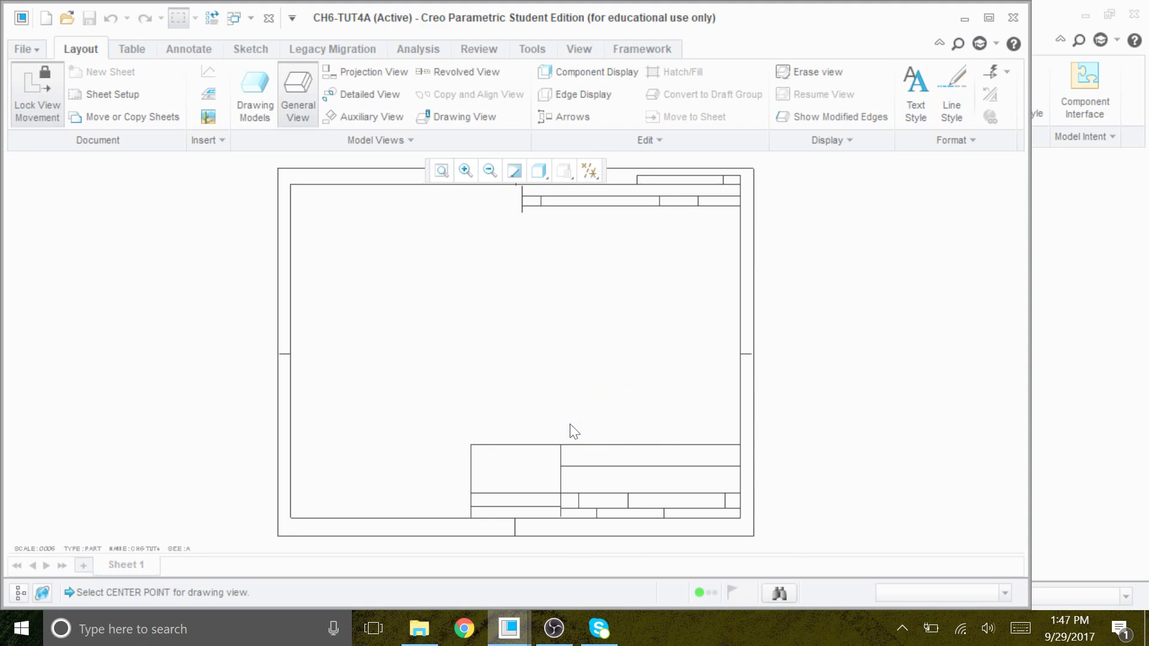
click(420, 359)
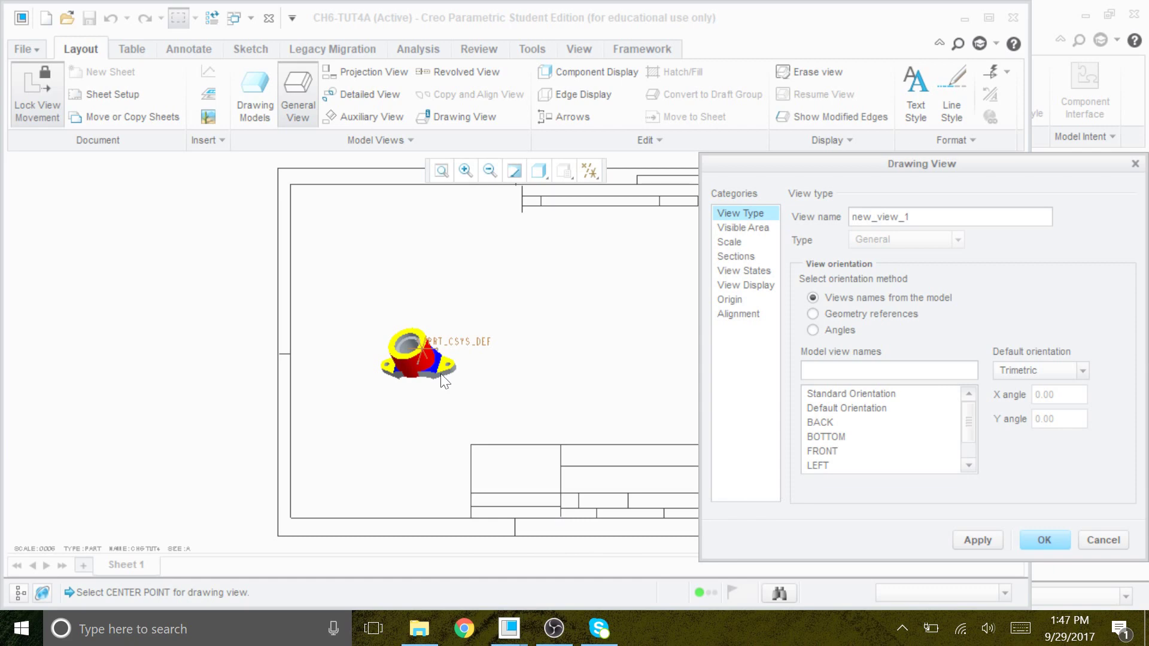
scroll(441, 378, down, 5)
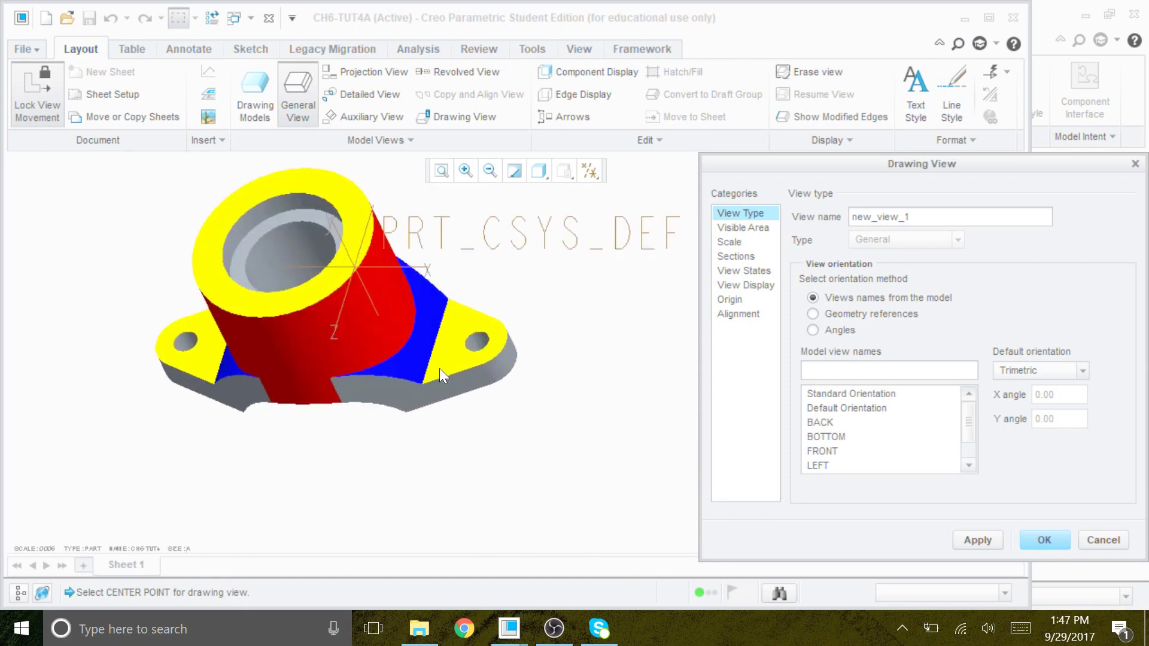
click(824, 450)
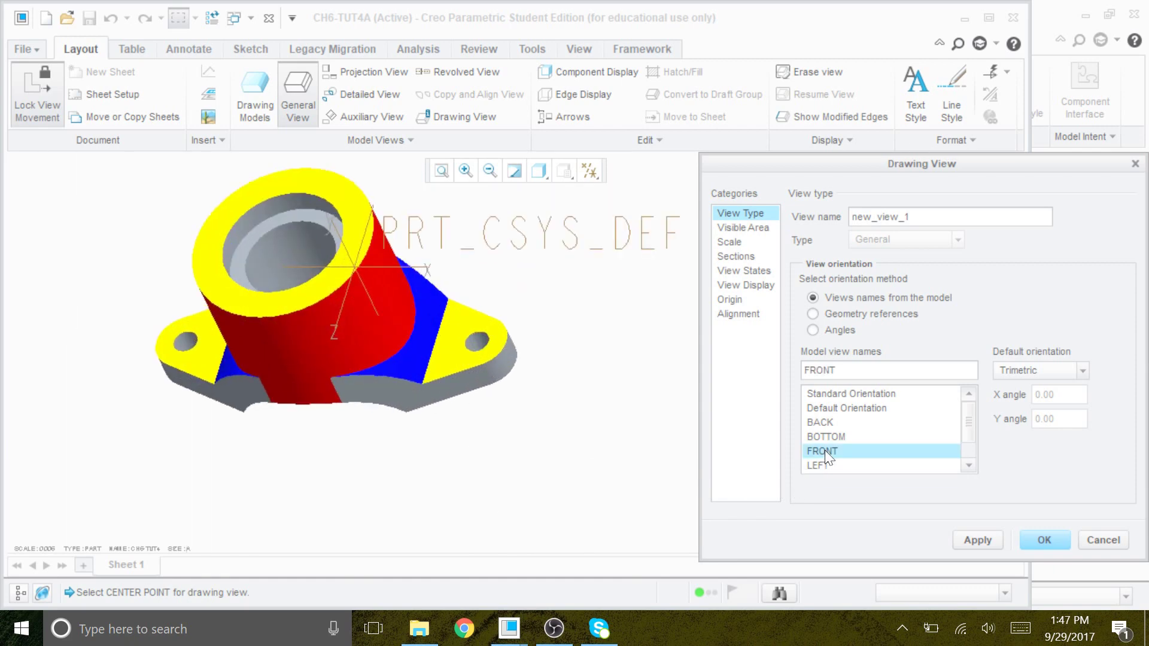
click(1041, 540)
scroll(706, 495, up, 4)
scroll(700, 457, down, 3)
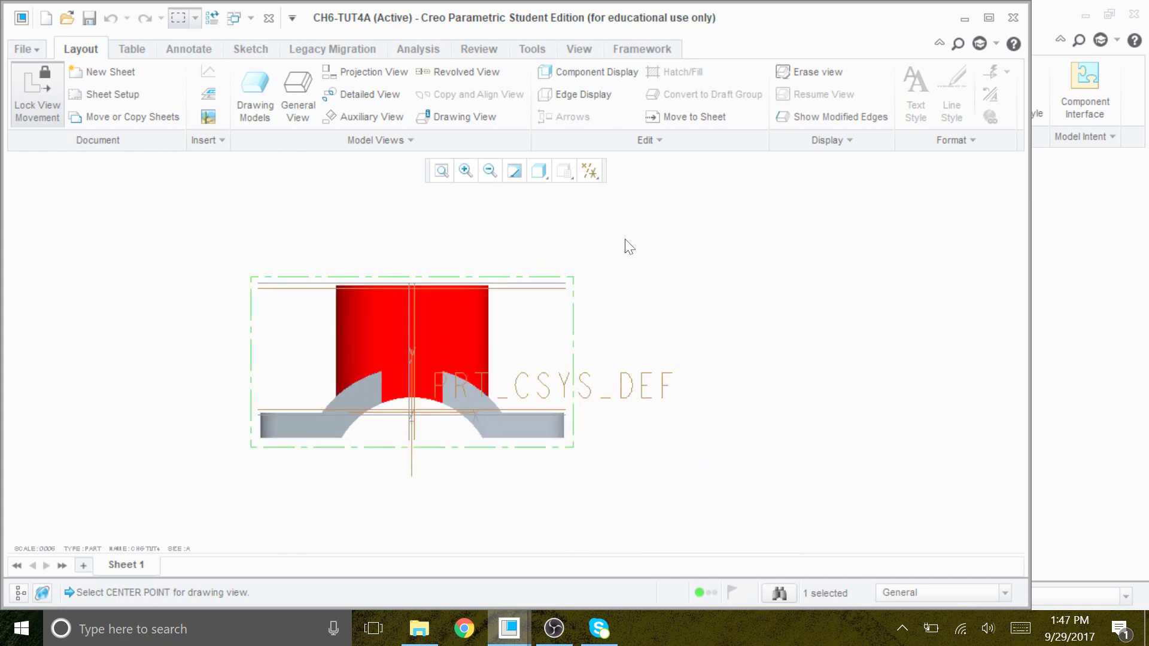
- Turn off the display of all datum axes, points, coordinate systems and planes in the drawing
click(591, 169)
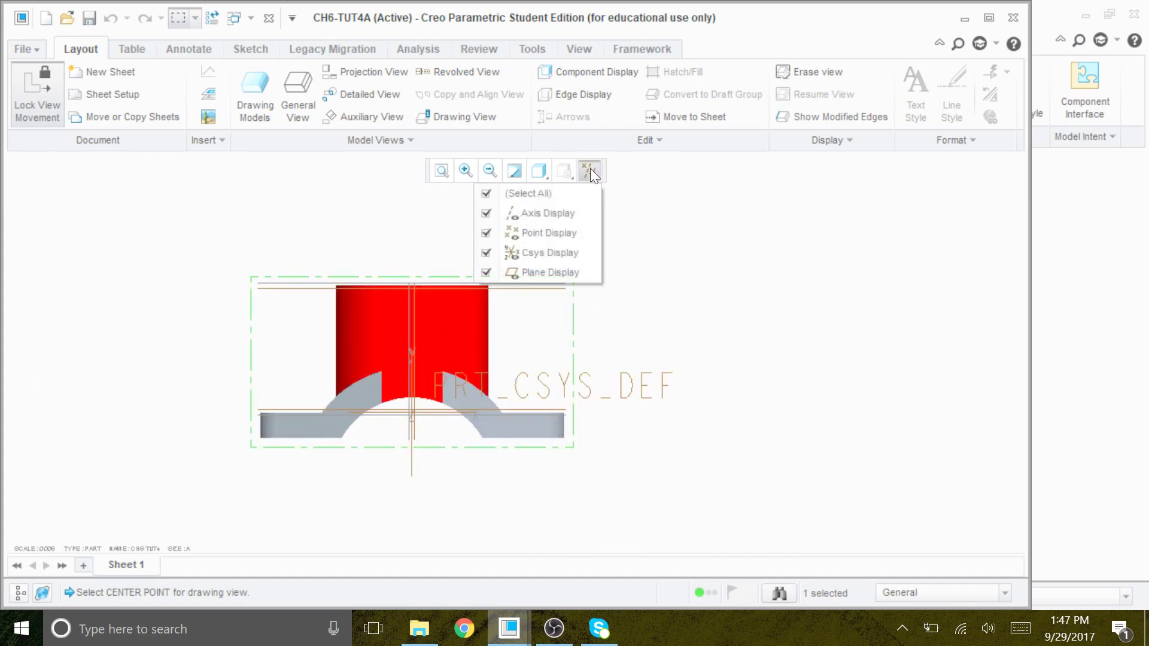
click(567, 193)
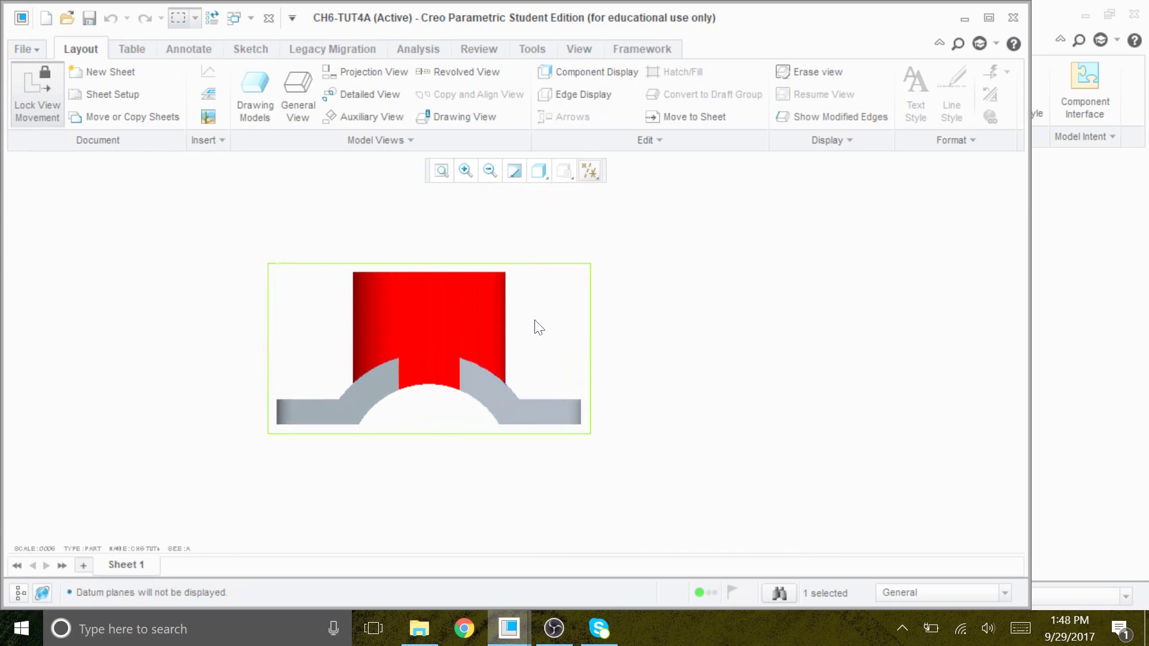
click(591, 170)
click(574, 194)
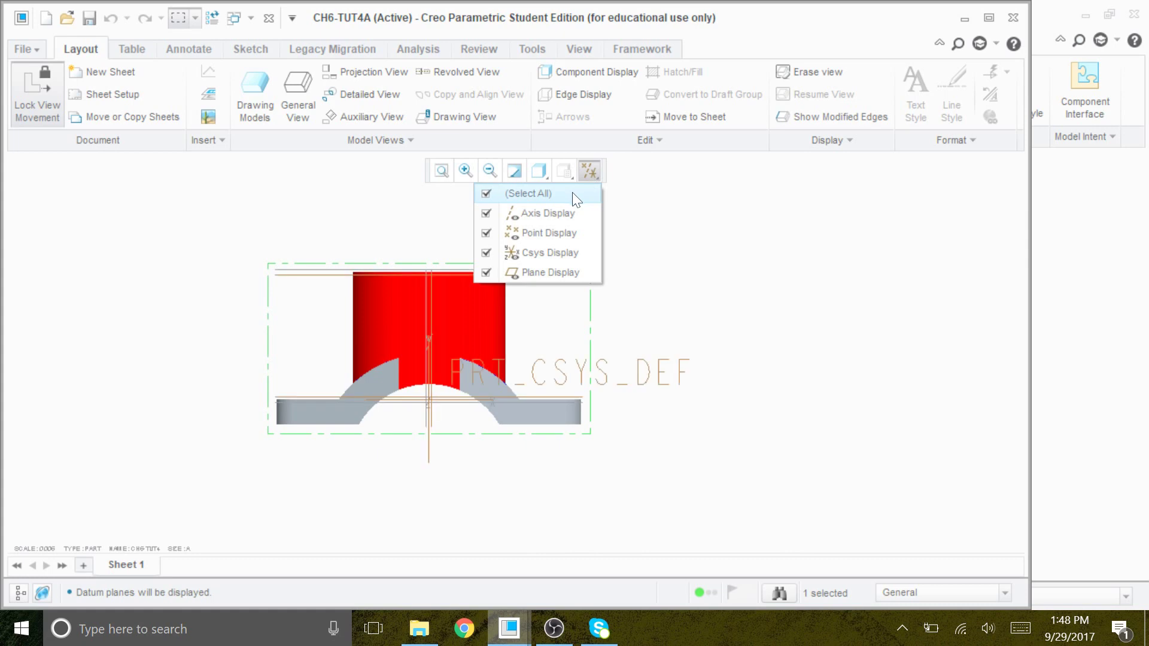
click(597, 174)
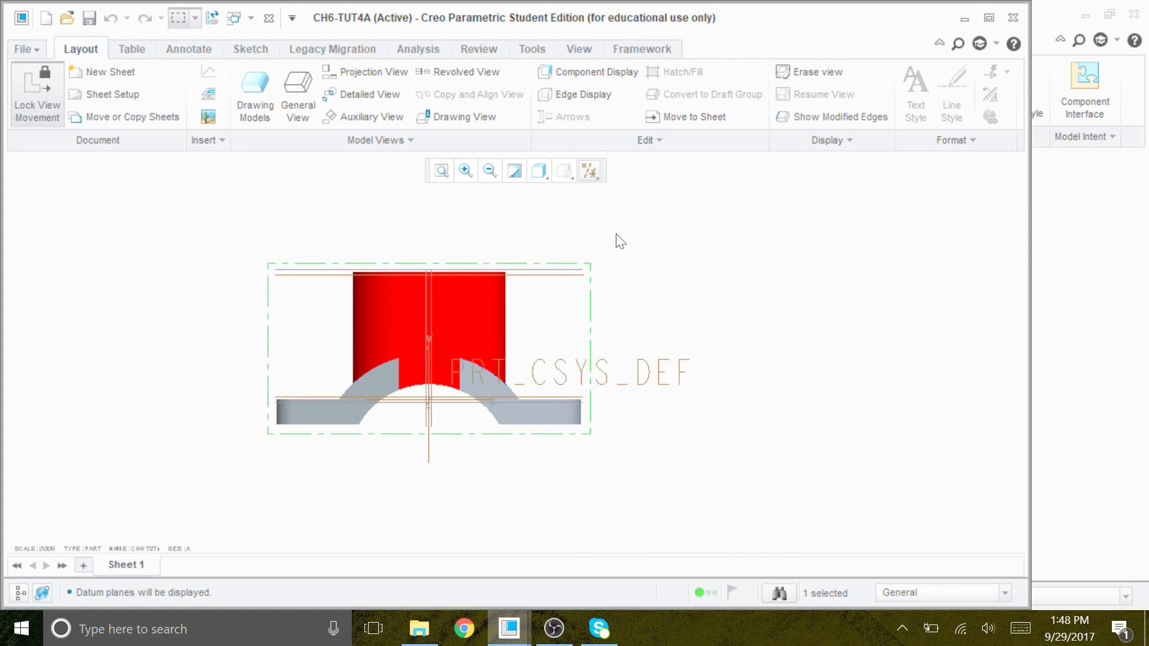
click(590, 172)
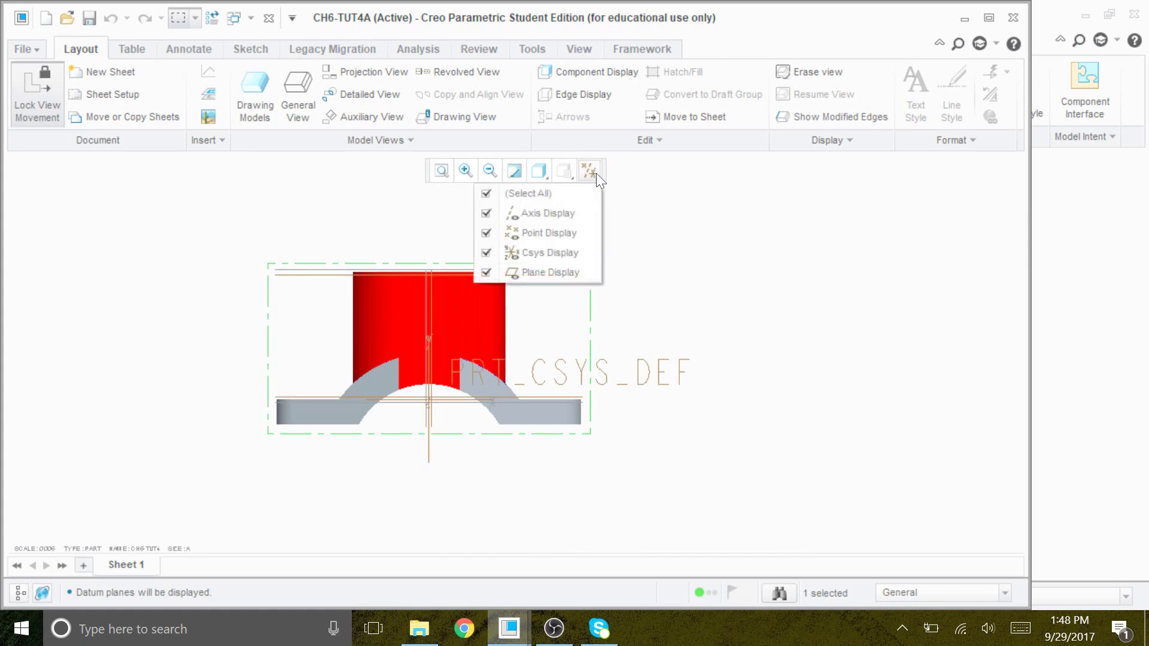
click(561, 195)
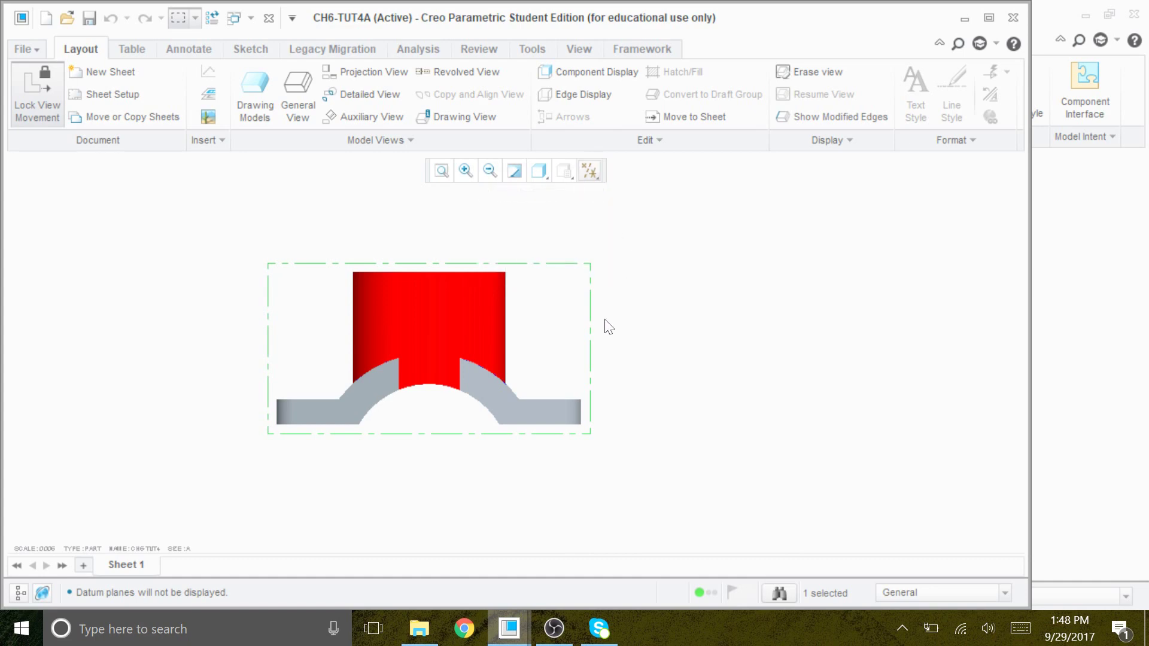
- Set the front view's display style to Hidden and its tangent edges display style to None
double_click(561, 347)
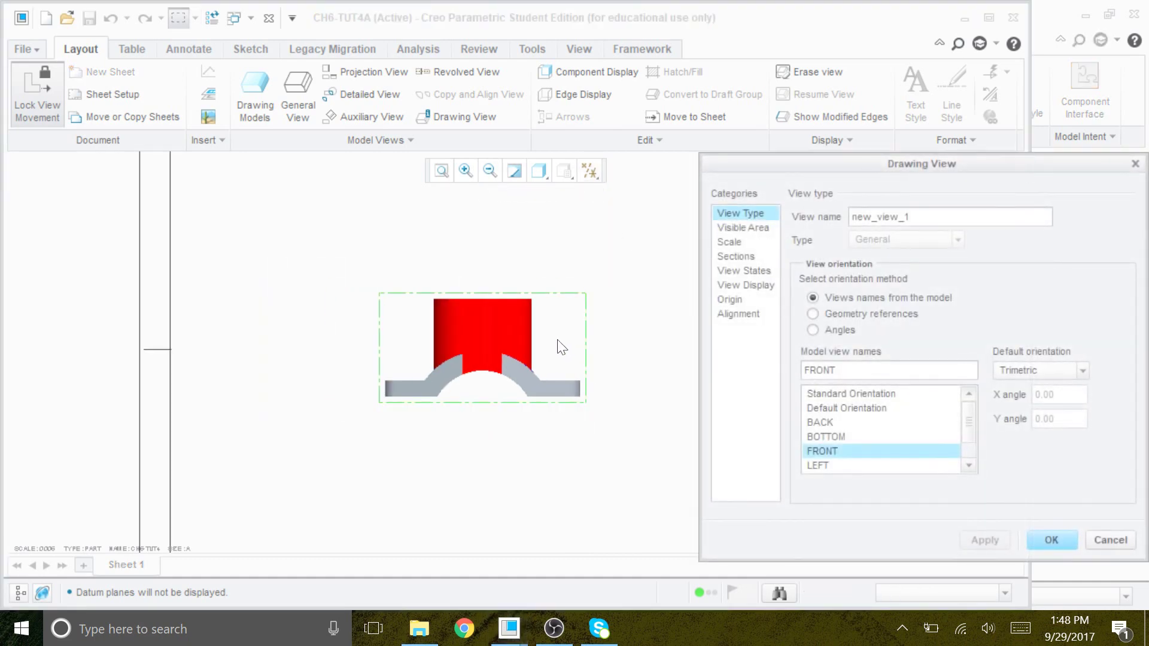
click(747, 286)
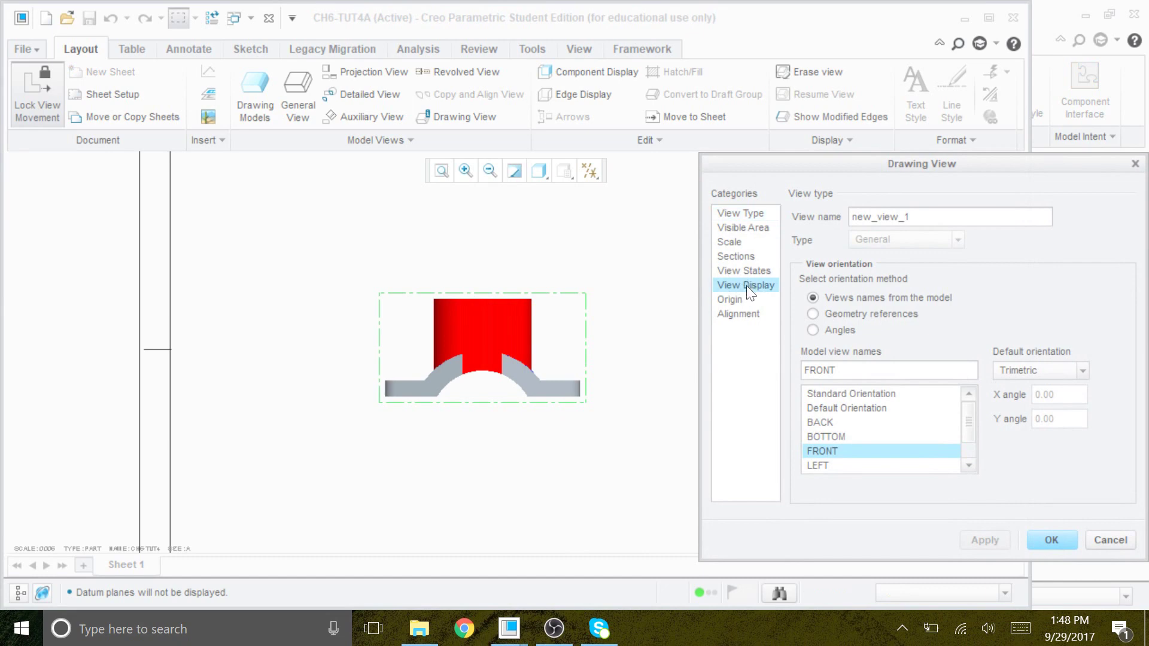
click(854, 233)
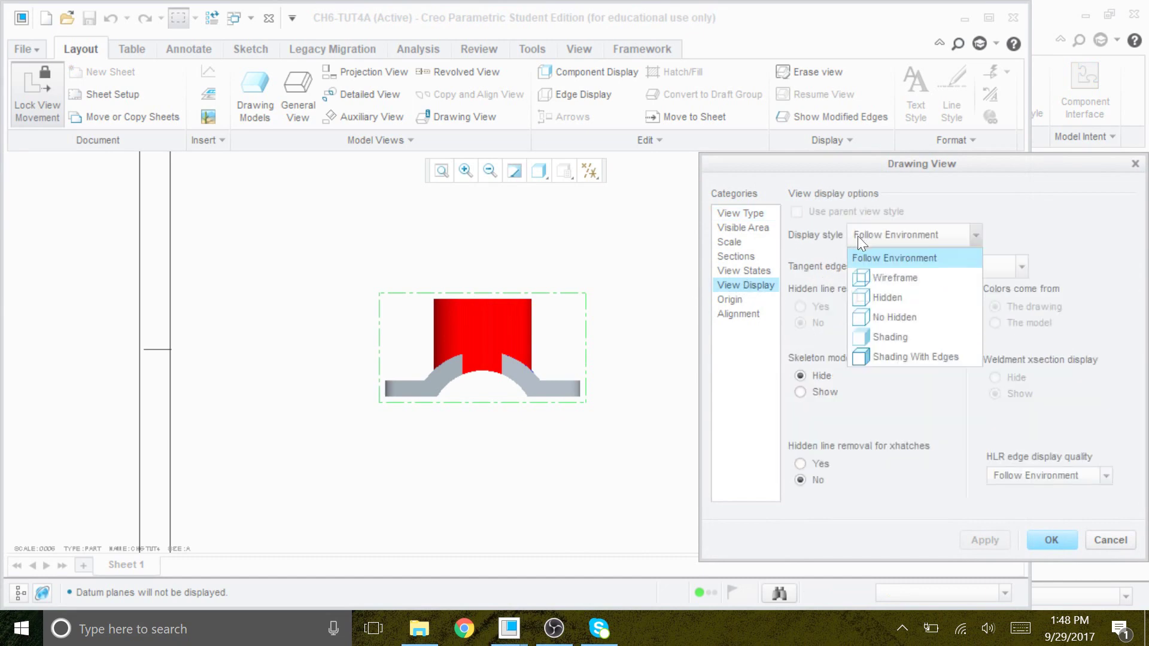
click(892, 295)
click(942, 268)
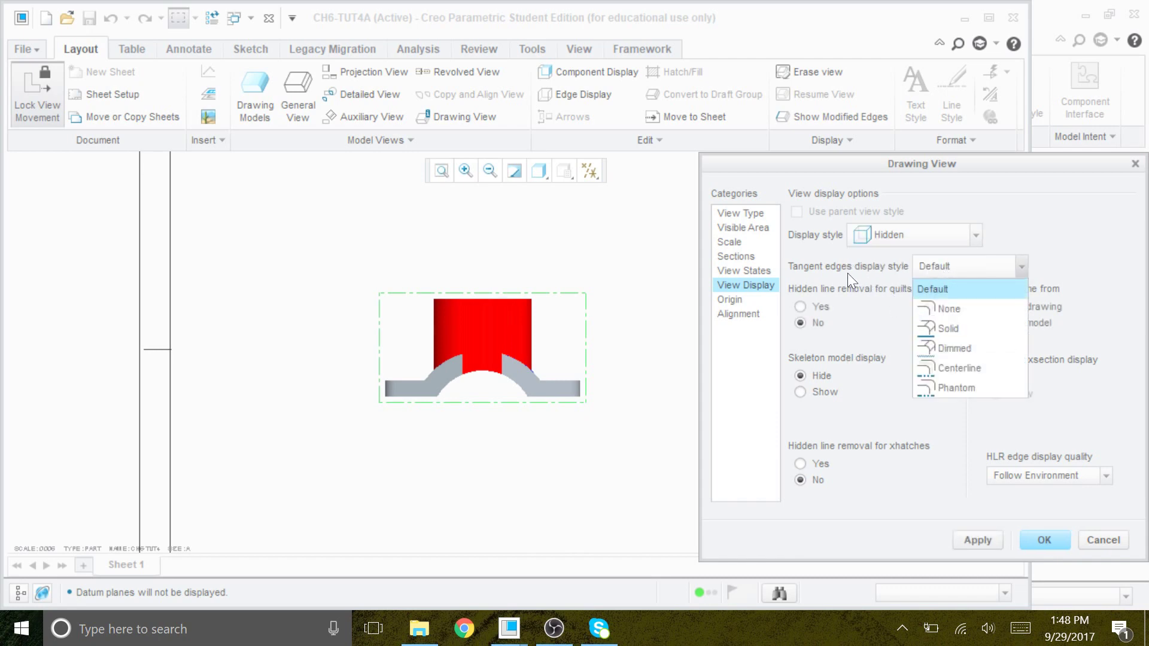
click(943, 310)
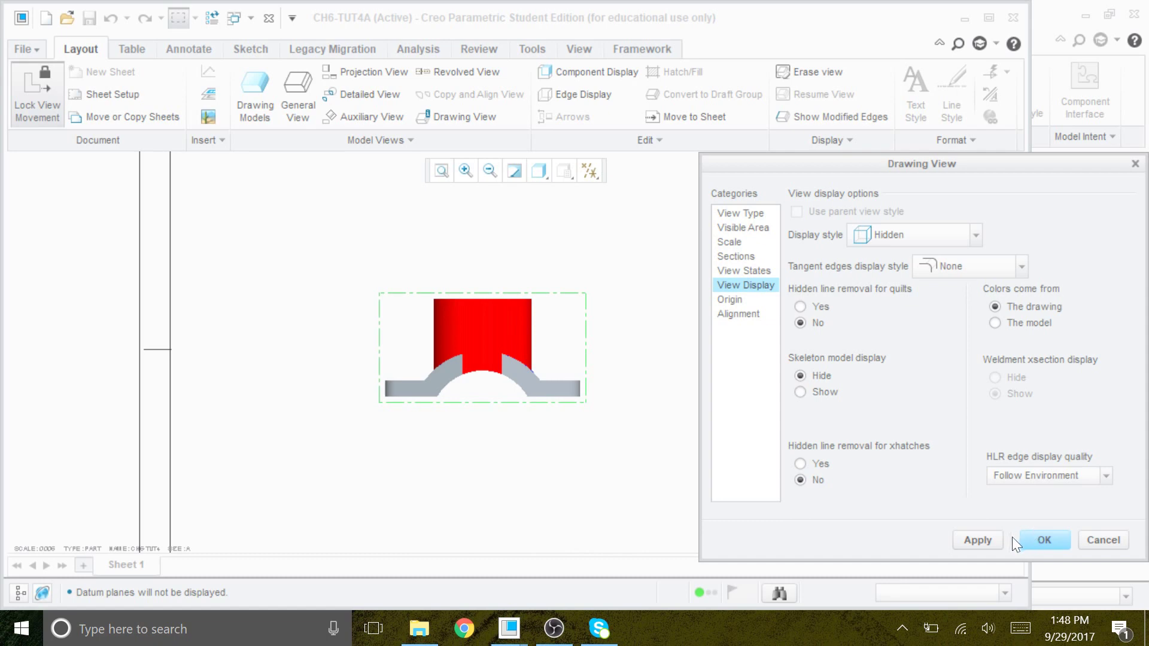
click(981, 541)
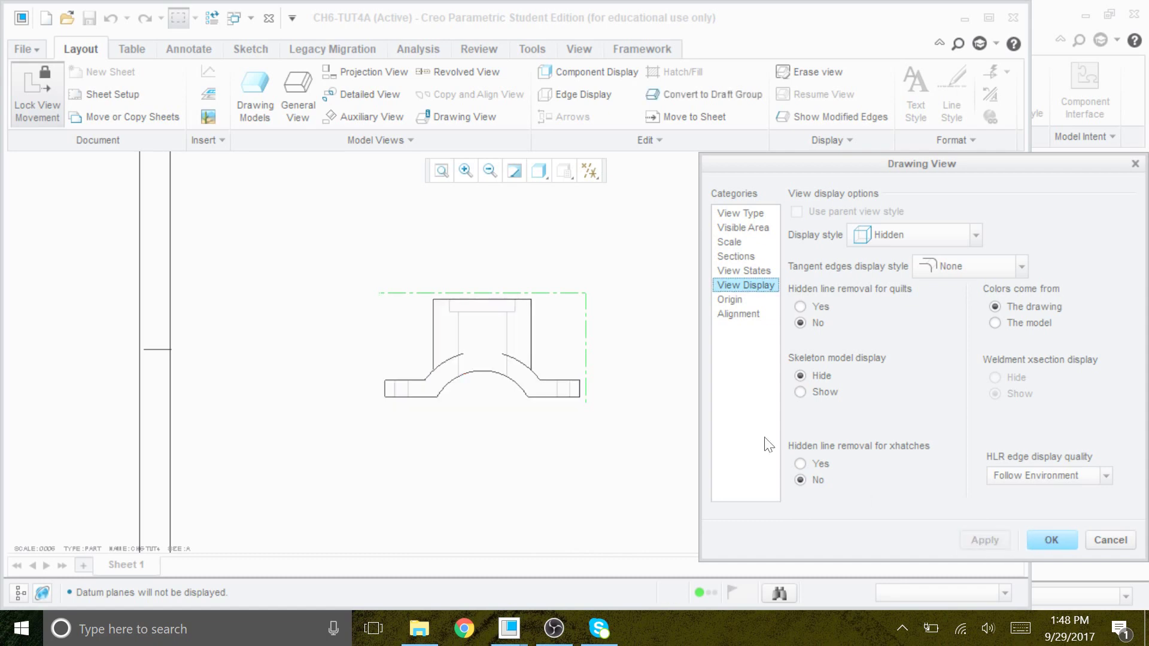
click(1051, 540)
- Add a projection view of the front view directly above it as the top view
scroll(621, 341, down, 2)
scroll(544, 382, up, 4)
right_click(494, 381)
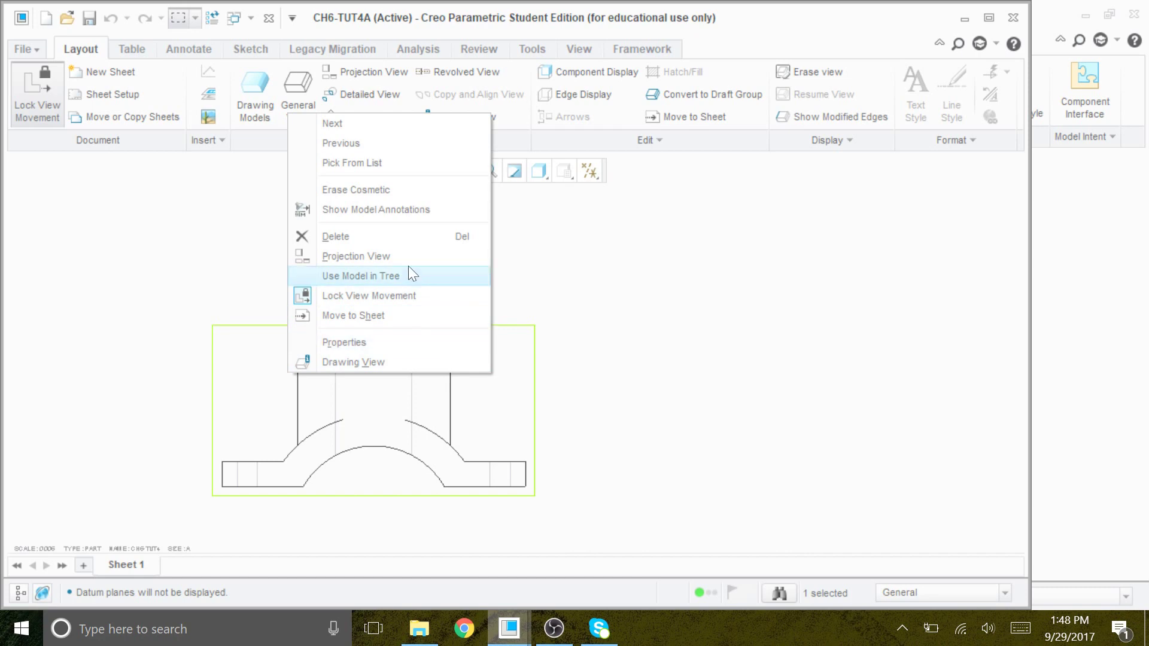
click(379, 257)
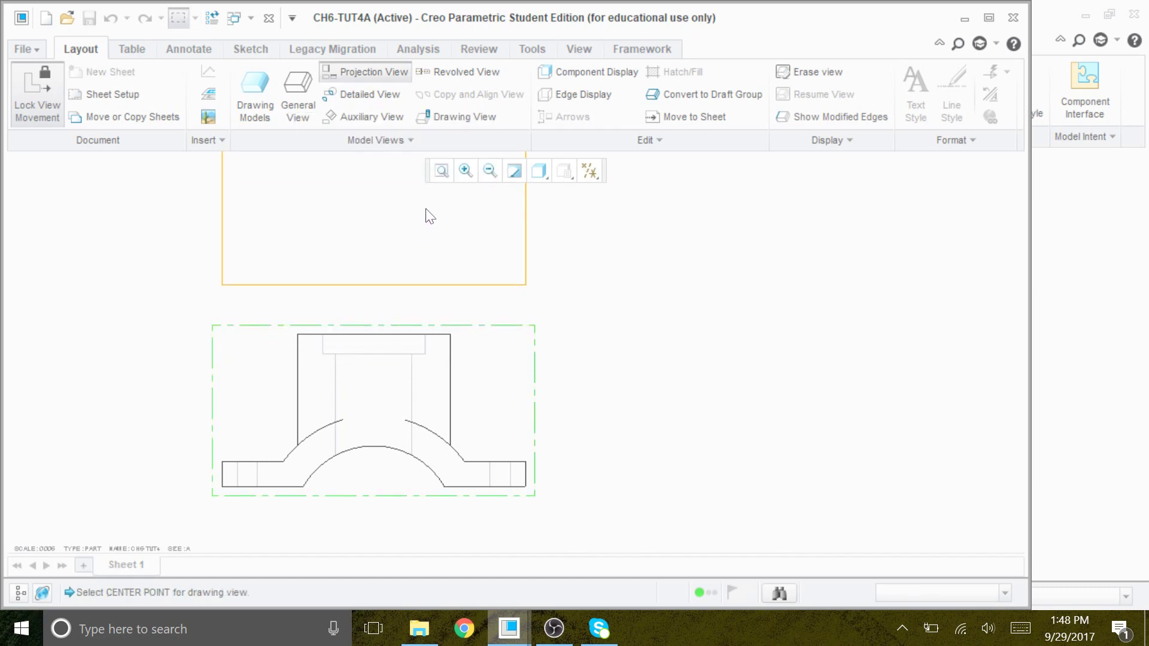
click(427, 215)
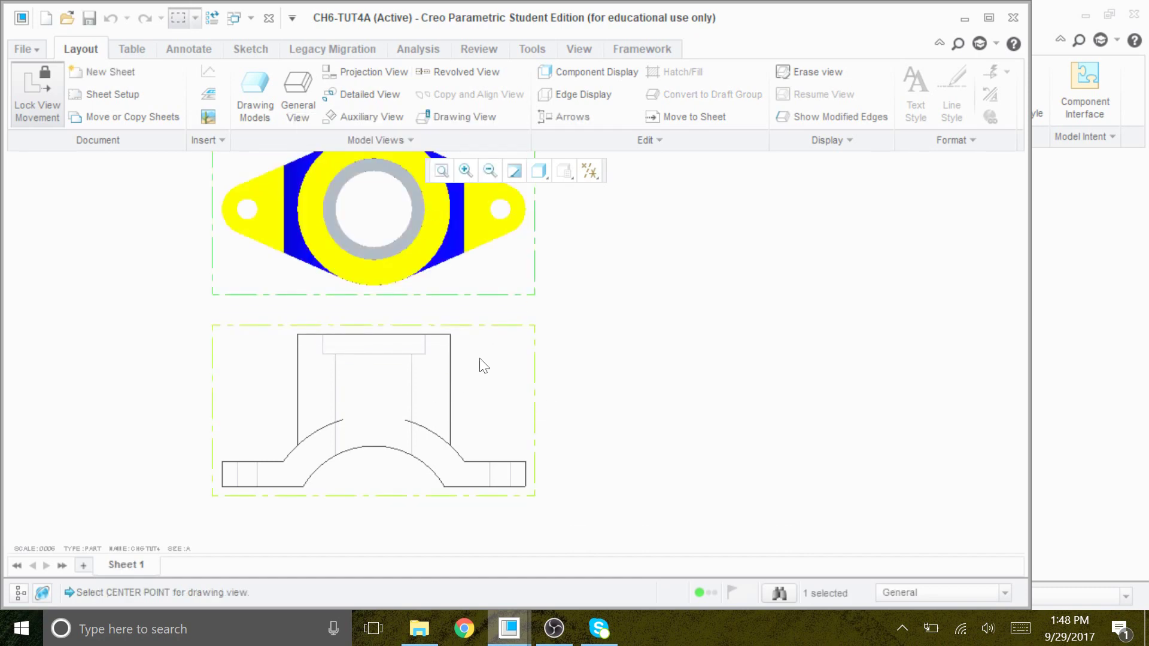
- Unlock view movement so the drawing views can be repositioned on the sheet
scroll(515, 448, down, 5)
scroll(538, 389, up, 5)
scroll(506, 334, down, 3)
scroll(491, 389, up, 3)
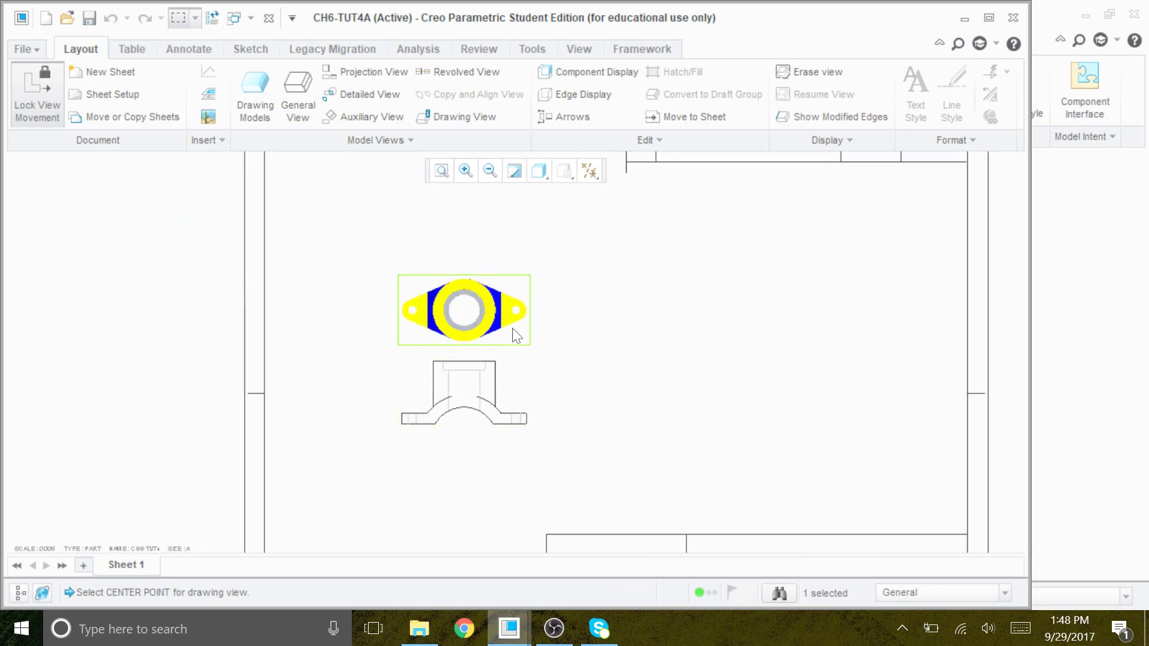
click(508, 386)
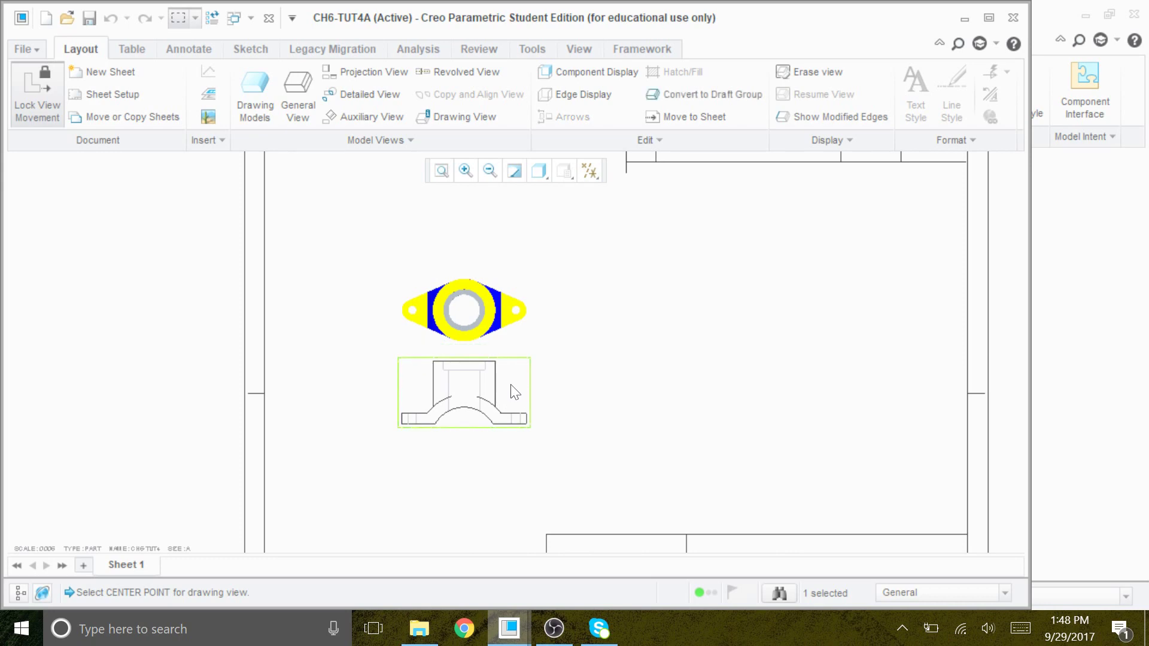
right_click(511, 386)
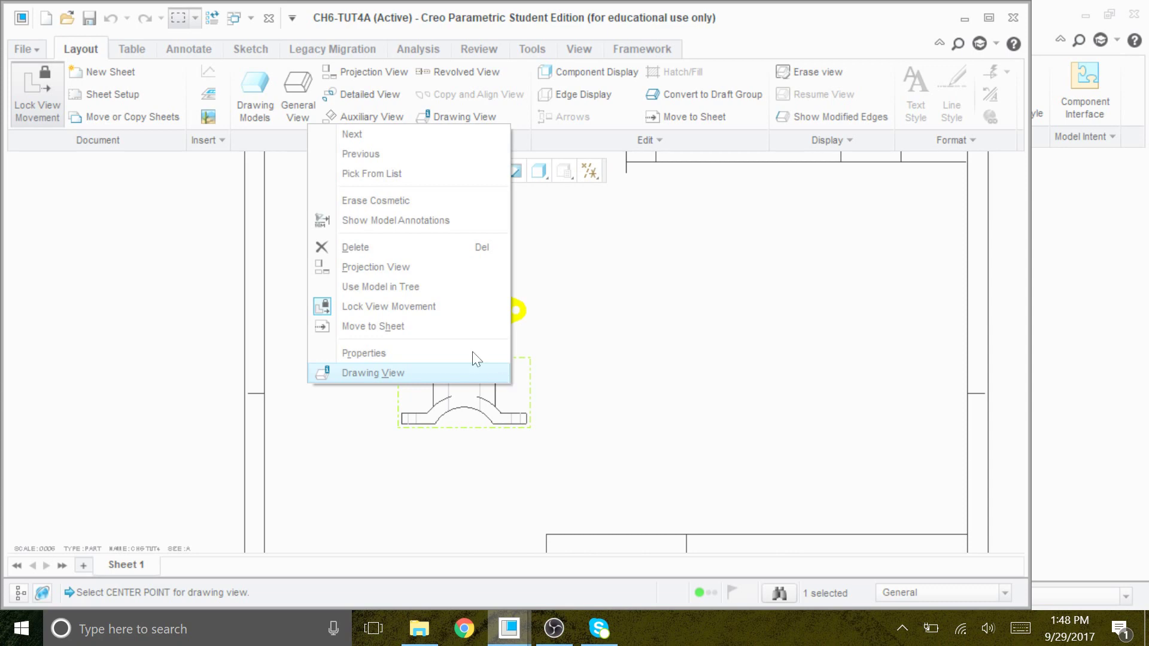
click(387, 308)
- Reposition the front view lower and the top view higher to leave a wider gap between them
drag(494, 384, 494, 450)
click(499, 326)
drag(499, 326, 501, 279)
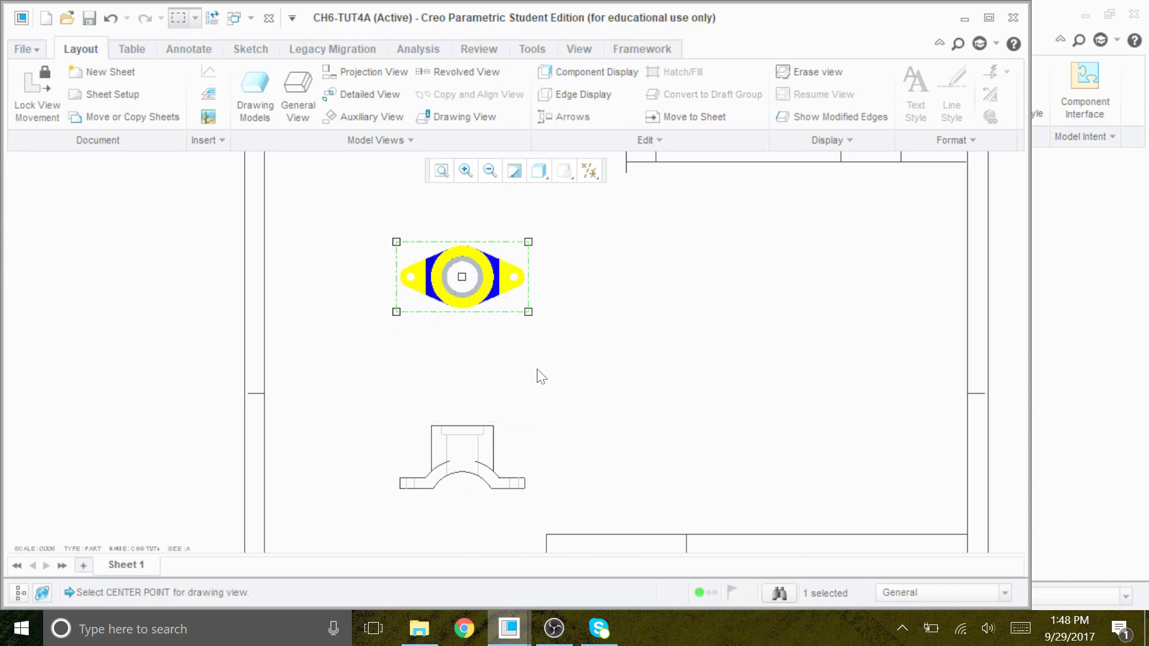
click(495, 441)
drag(495, 441, 495, 389)
click(572, 389)
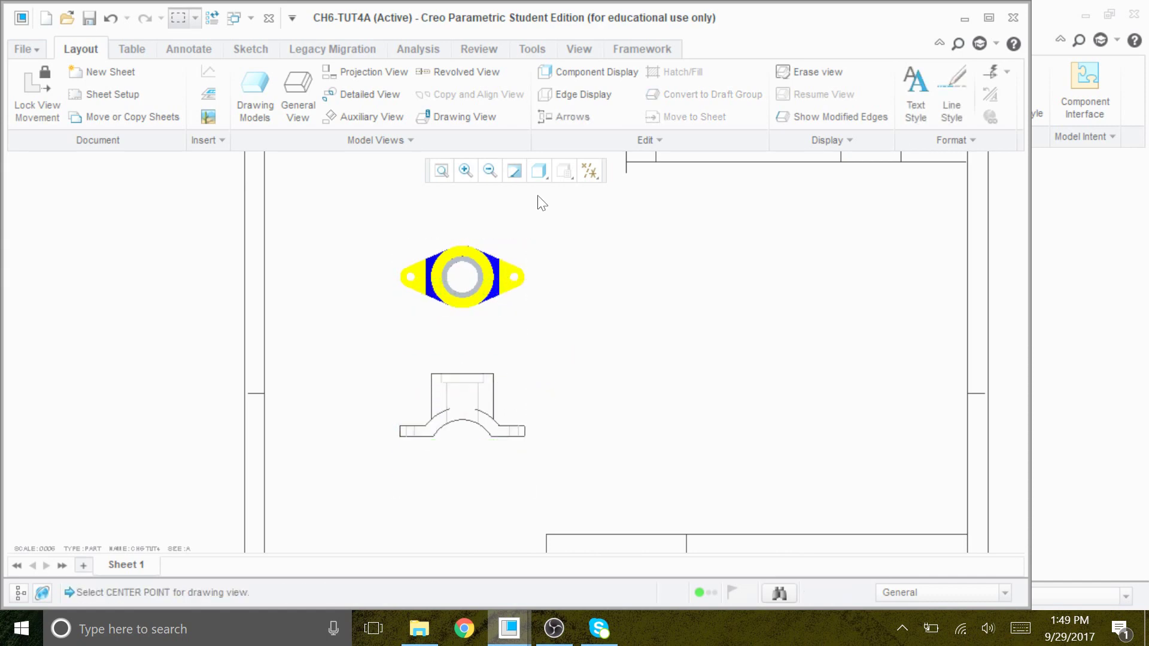
- Set the top view's display style to Hidden and its tangent edges display style to None
double_click(485, 275)
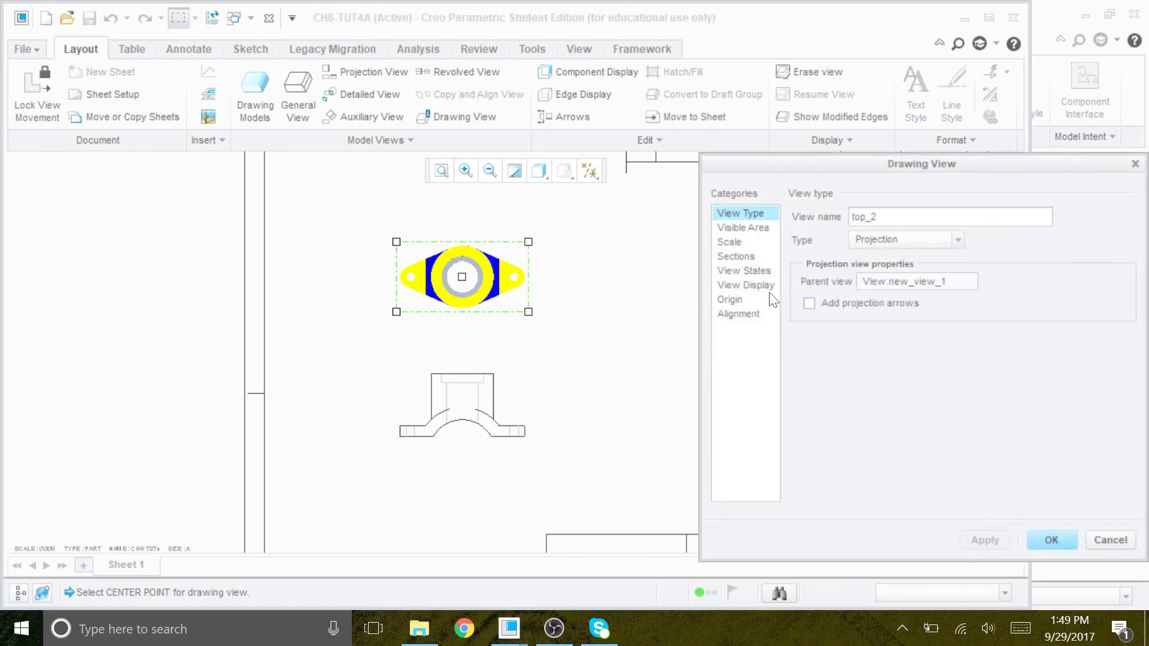
click(770, 285)
click(868, 235)
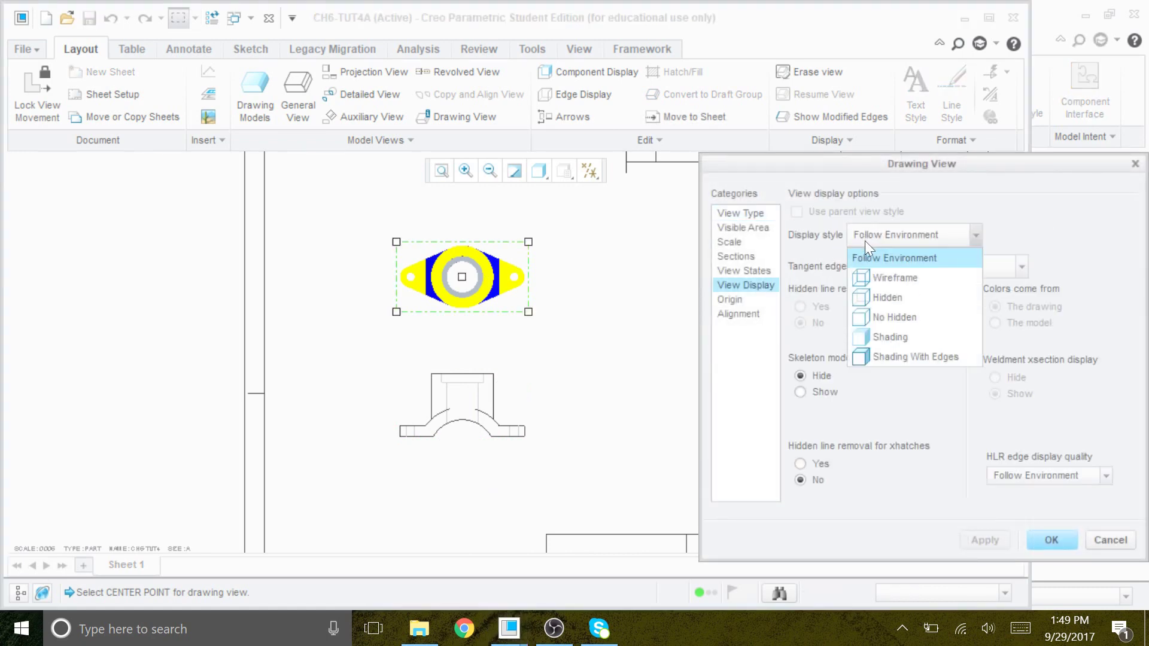
click(874, 297)
click(935, 270)
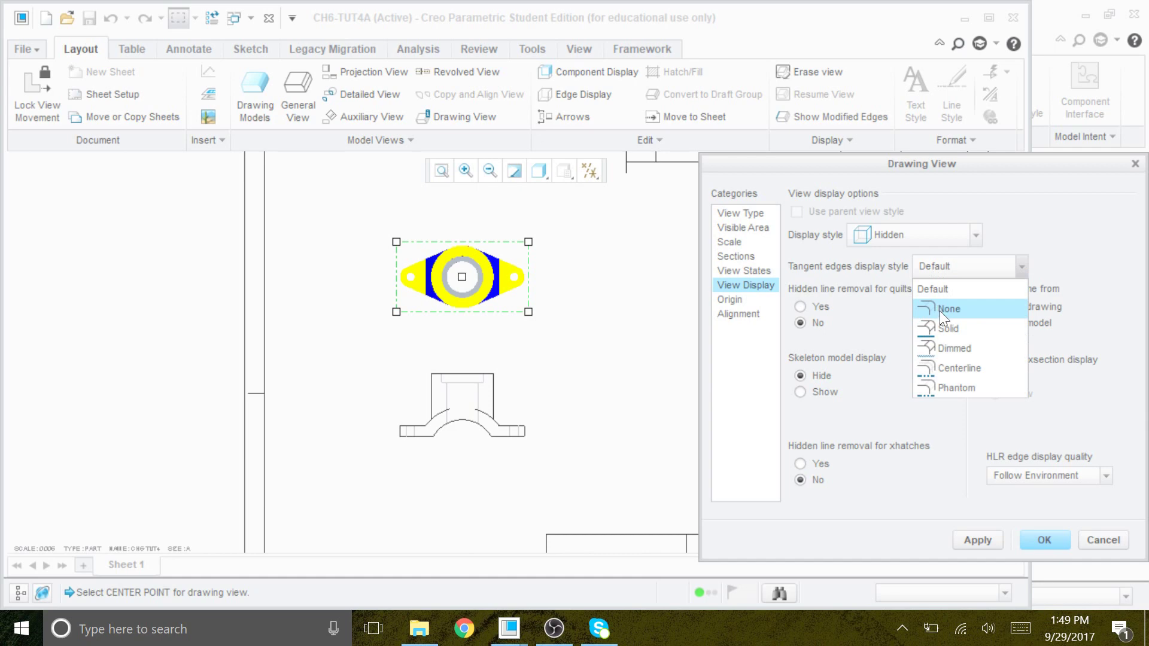
click(939, 309)
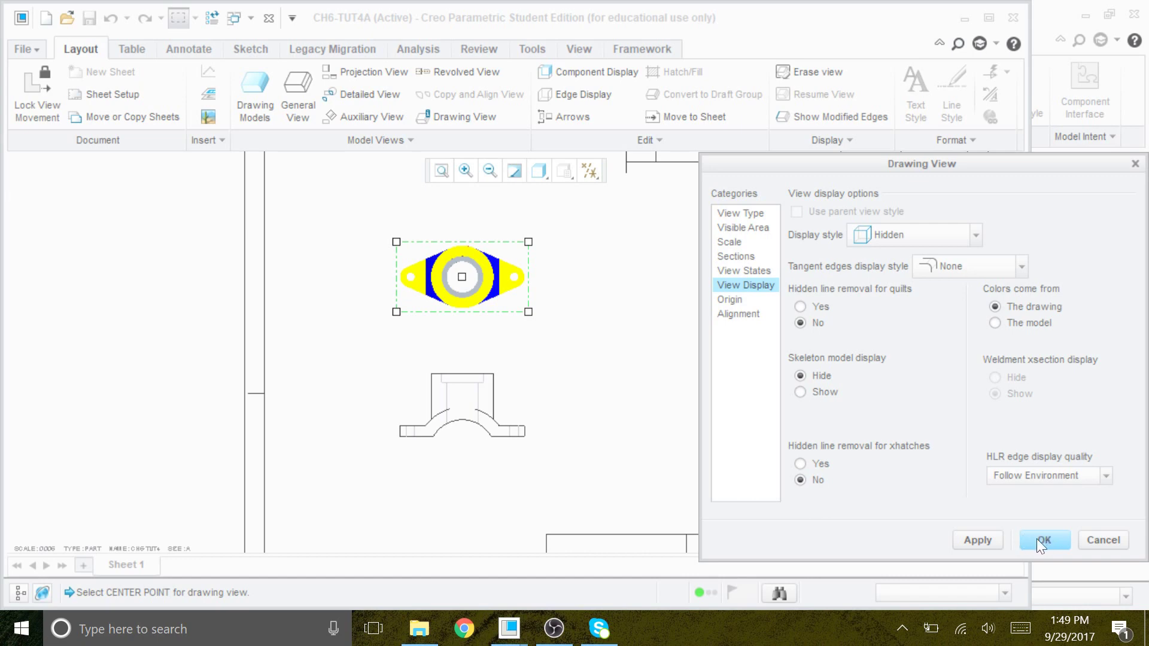
click(987, 539)
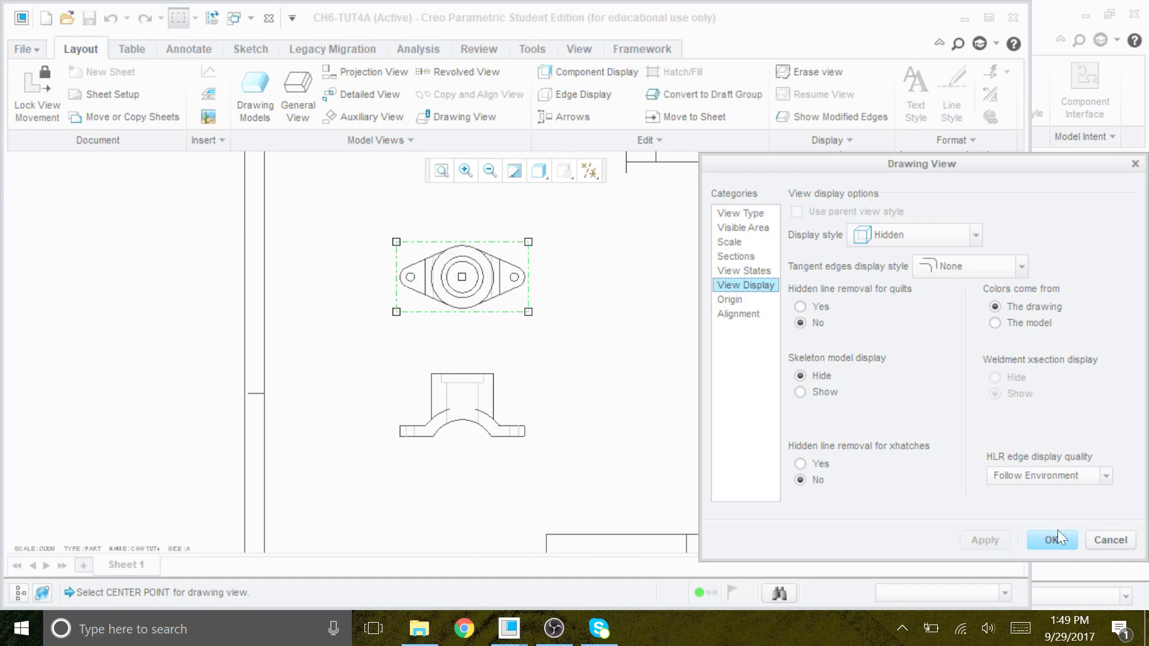
click(1105, 541)
click(837, 395)
- Maximize the drawing window so that more of the sheet is in view
scroll(748, 367, up, 1)
scroll(561, 304, down, 2)
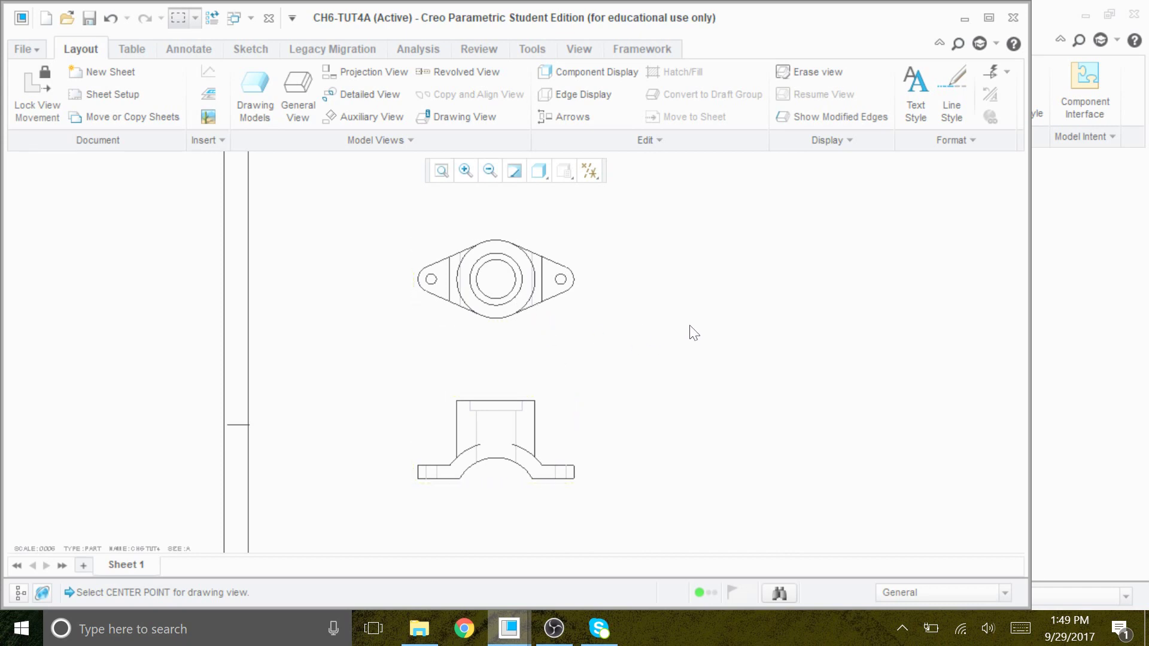
click(989, 17)
scroll(658, 323, up, 4)
scroll(715, 319, down, 2)
scroll(717, 321, down, 1)
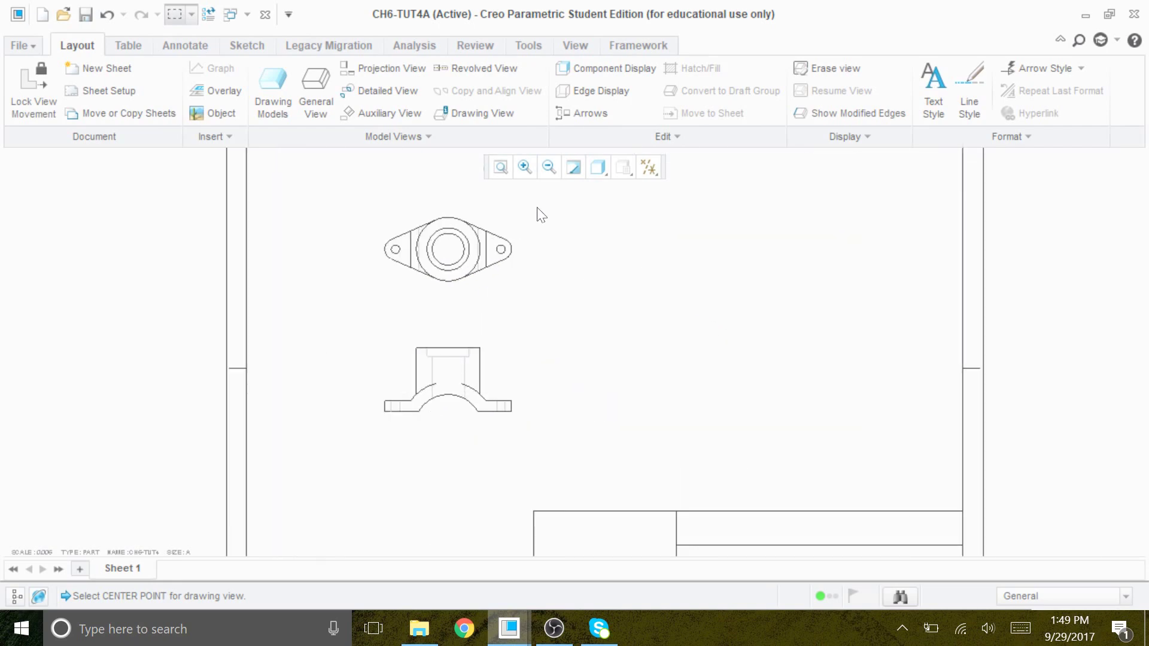
- Place a general view with no combined state and Isometric default orientation in the sheet's upper-right area
click(321, 84)
click(566, 427)
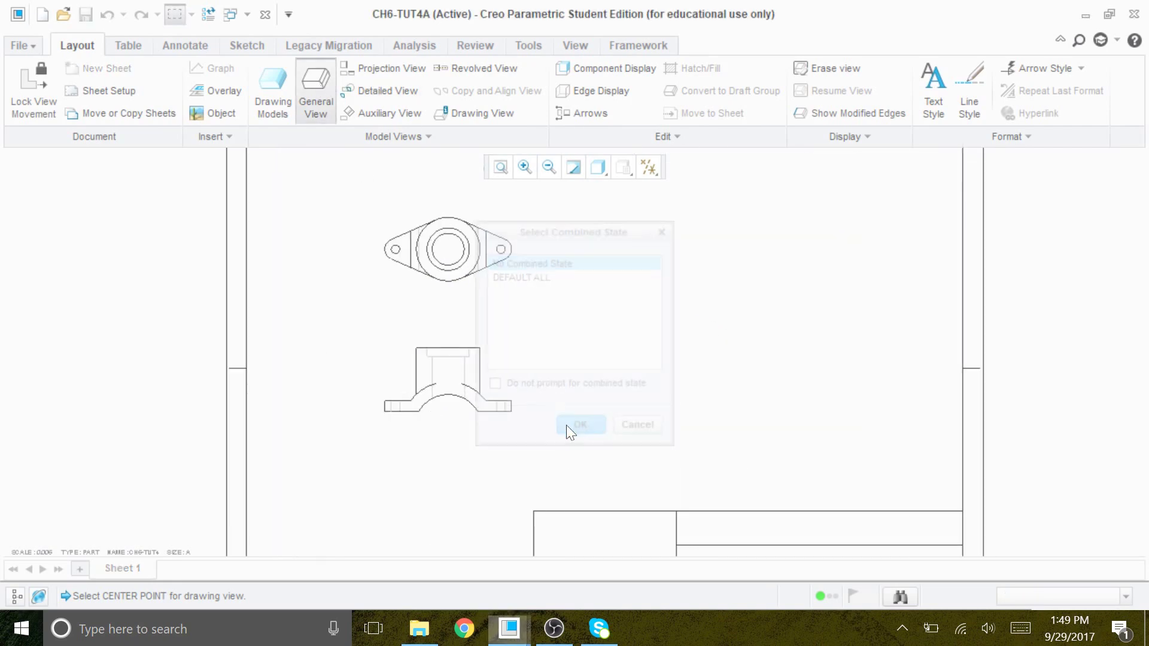
click(865, 227)
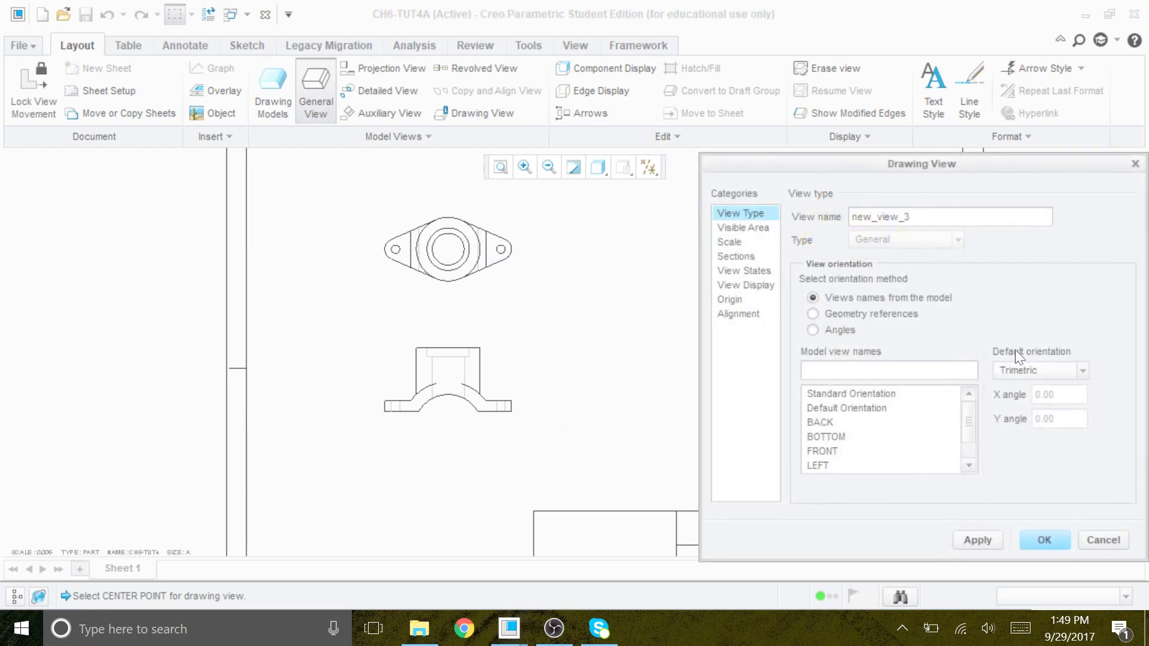
click(1032, 372)
click(1029, 386)
click(1044, 540)
scroll(864, 392, down, 3)
scroll(869, 377, up, 1)
scroll(869, 377, up, 3)
scroll(868, 299, down, 3)
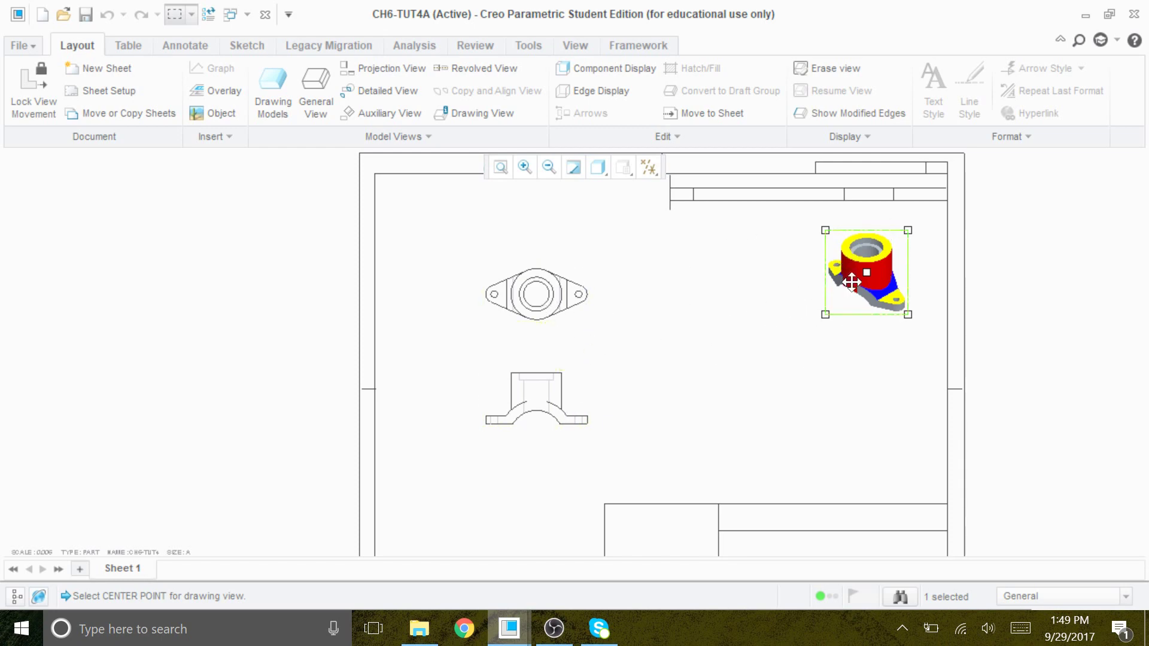
scroll(634, 376, up, 2)
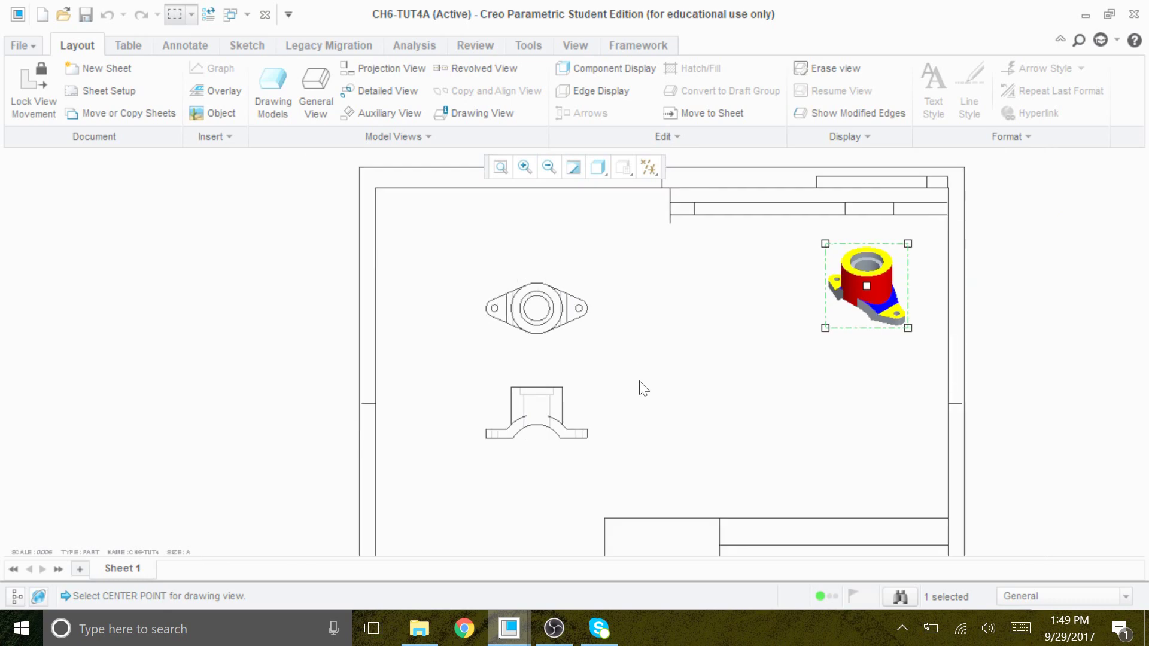
- Turn on the display of datum planes in the drawing views
click(648, 168)
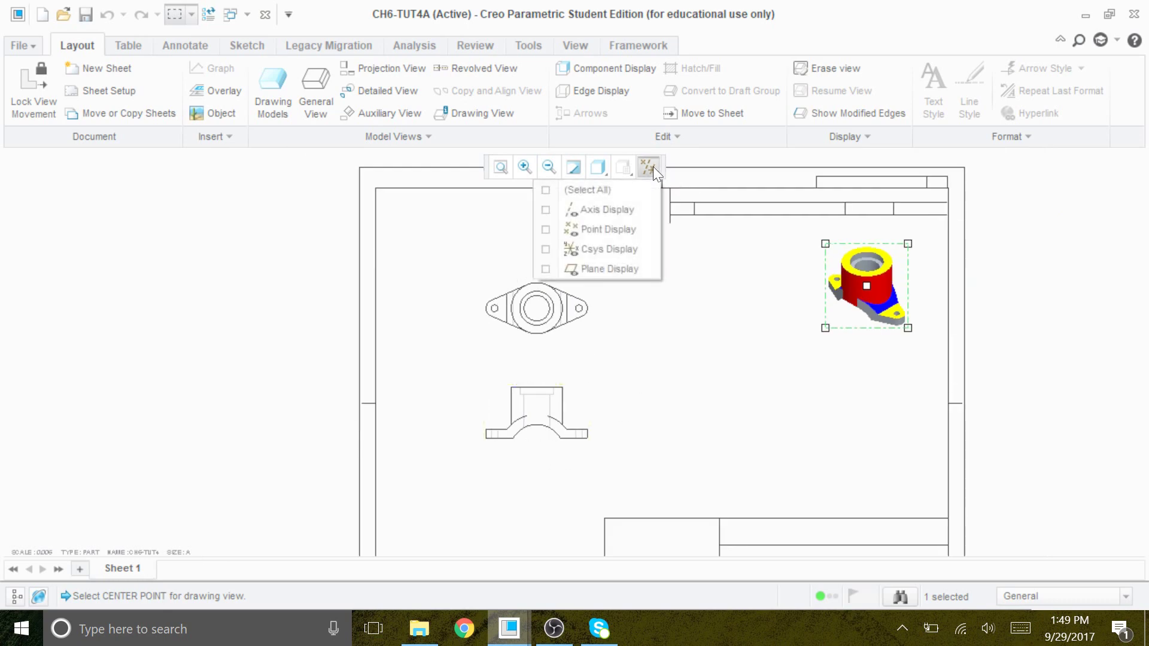
click(604, 269)
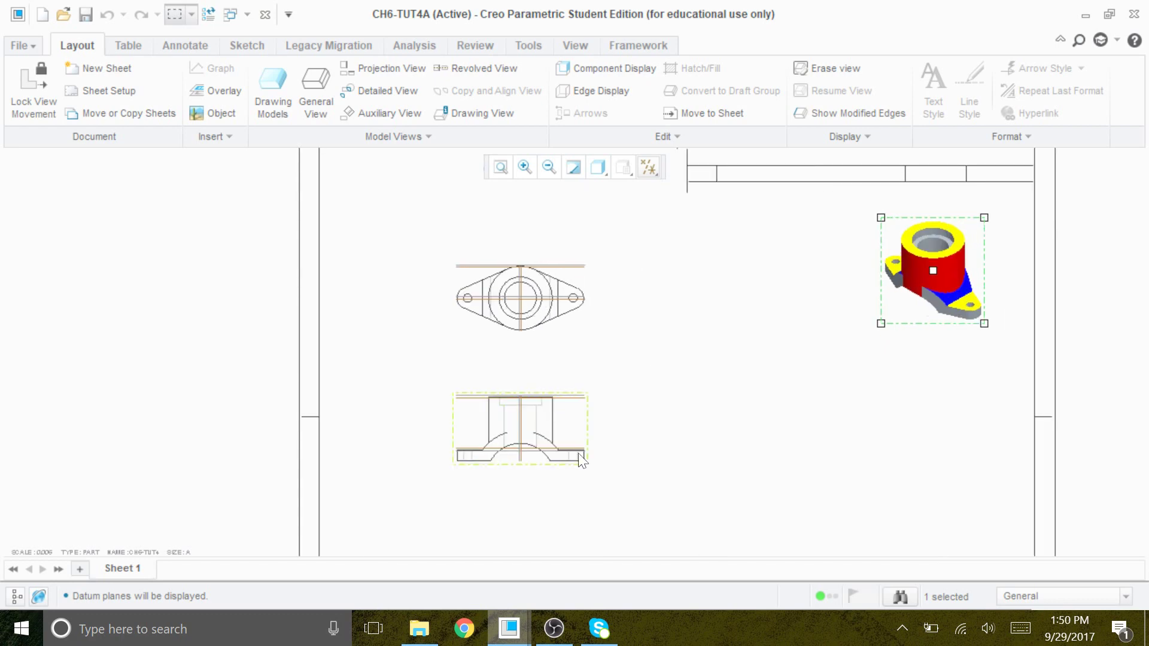
scroll(560, 453, down, 3)
- Open the front view's section properties, enable 2D cross-section and start creating a new section
click(560, 450)
double_click(573, 413)
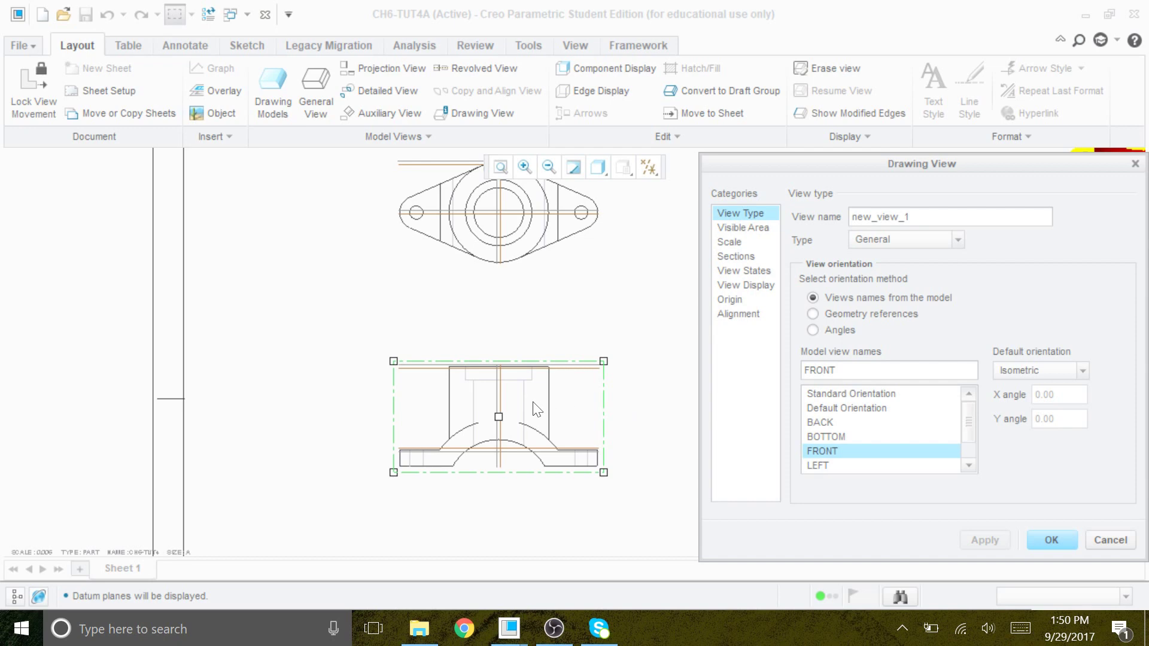
click(739, 257)
click(804, 231)
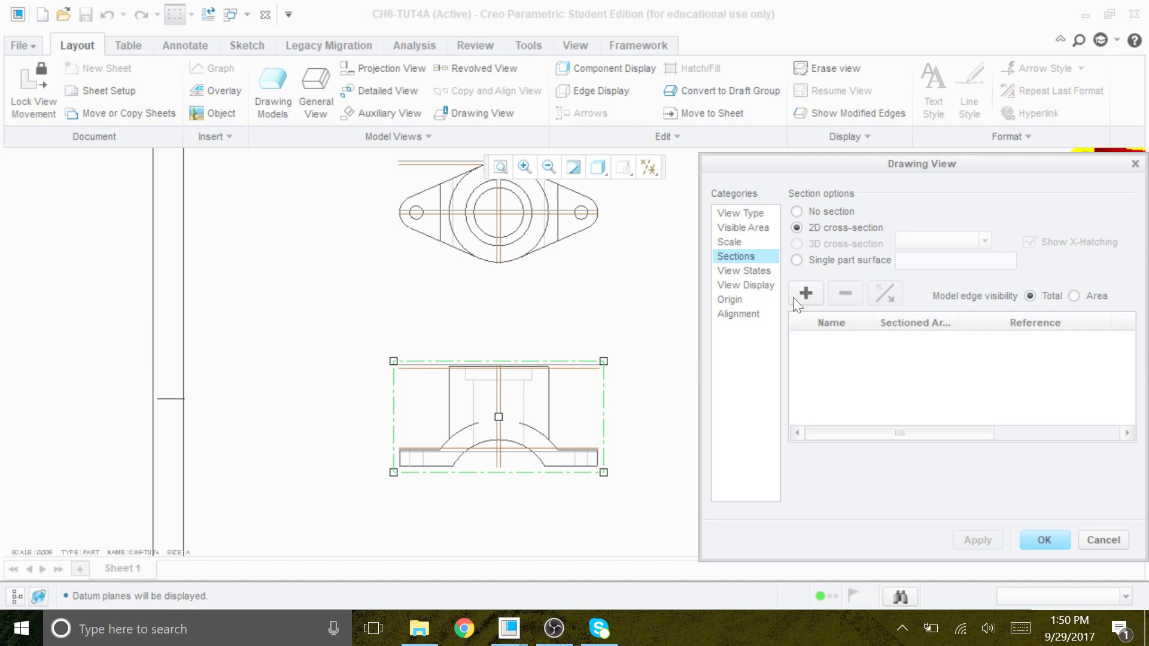
click(804, 293)
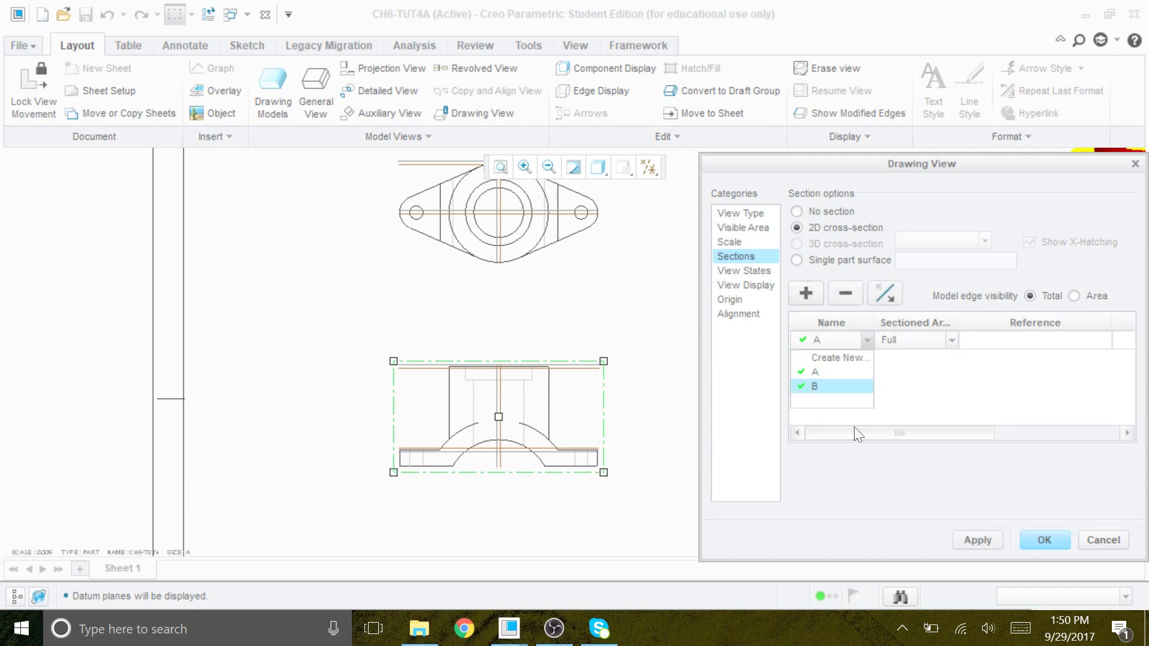
click(849, 357)
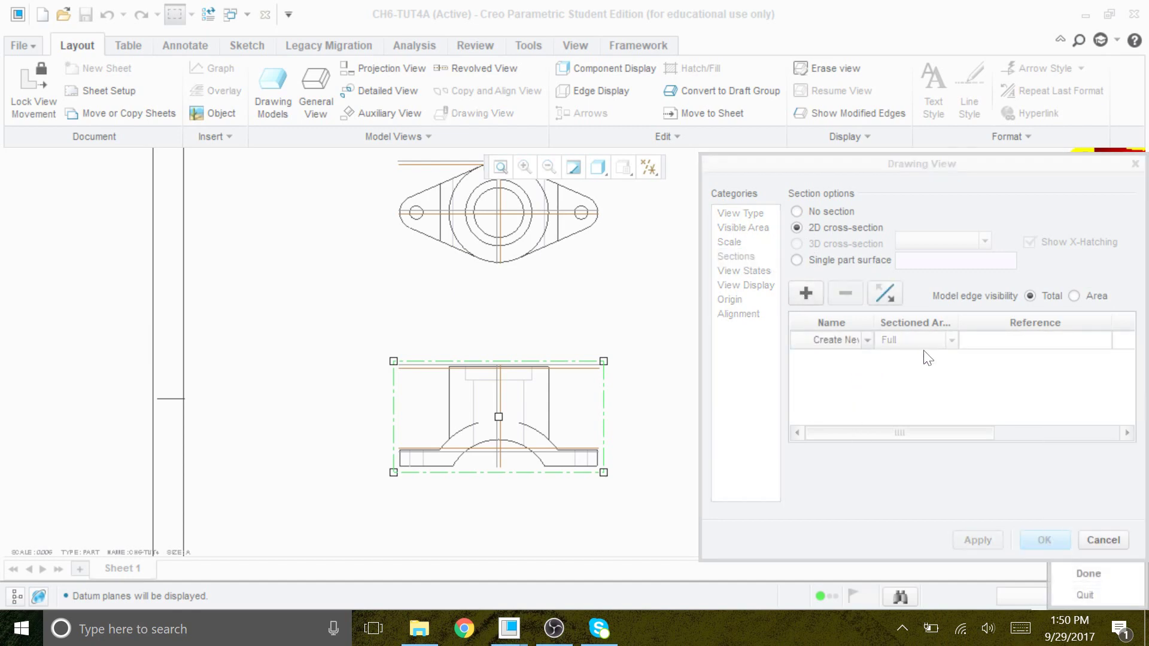
- Define the new cross-section as Offset, Both Sides and Single, moving the Drawing View dialog clear of the sheet's views
drag(1011, 165, 847, 91)
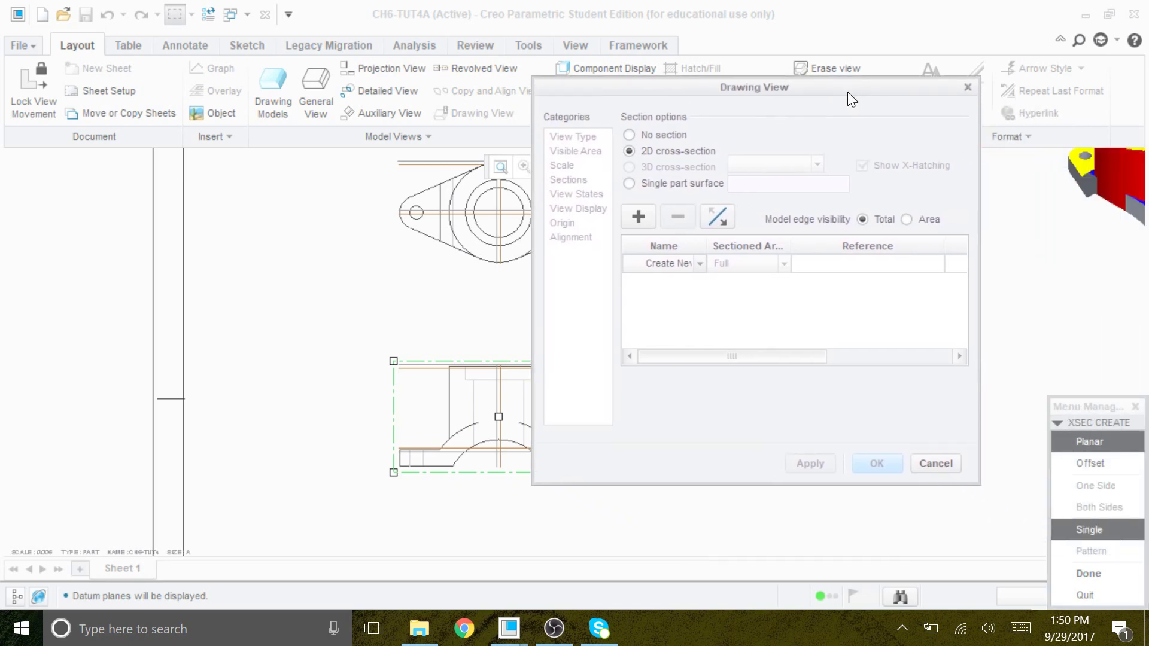
mouse_move(1119, 403)
mouse_down()
mouse_move(977, 312)
mouse_move(455, 170)
mouse_move(298, 139)
mouse_move(296, 153)
mouse_up()
click(275, 216)
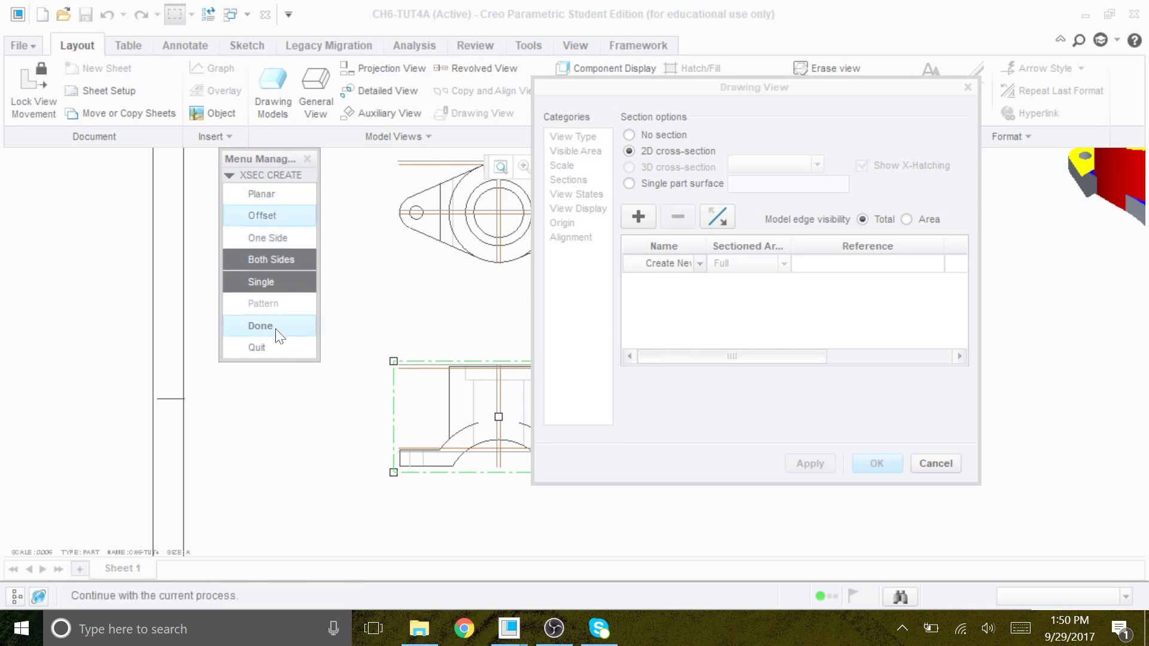
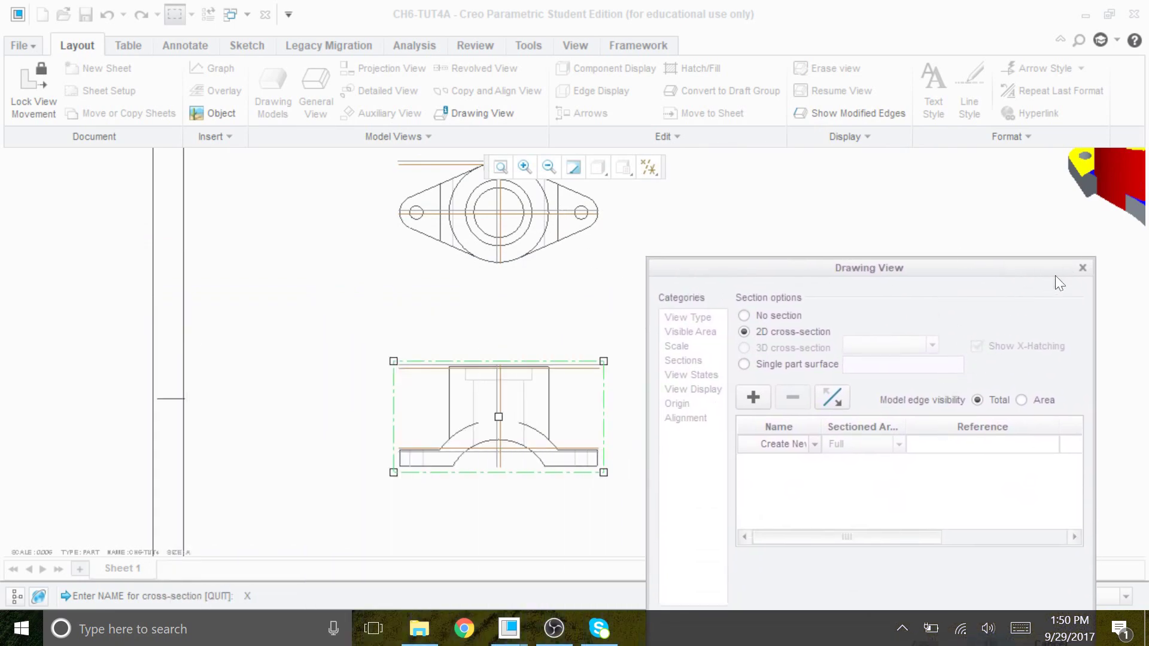
drag(1025, 272, 944, 101)
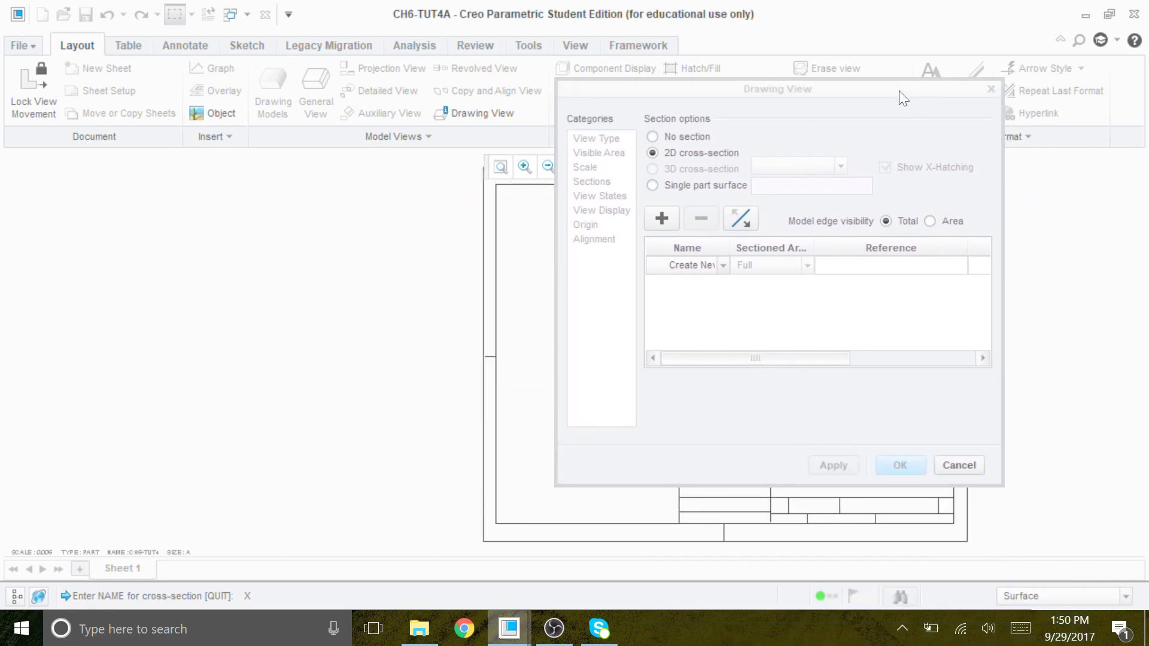
mouse_move(902, 98)
mouse_down()
mouse_move(185, 135)
mouse_move(243, 164)
mouse_up()
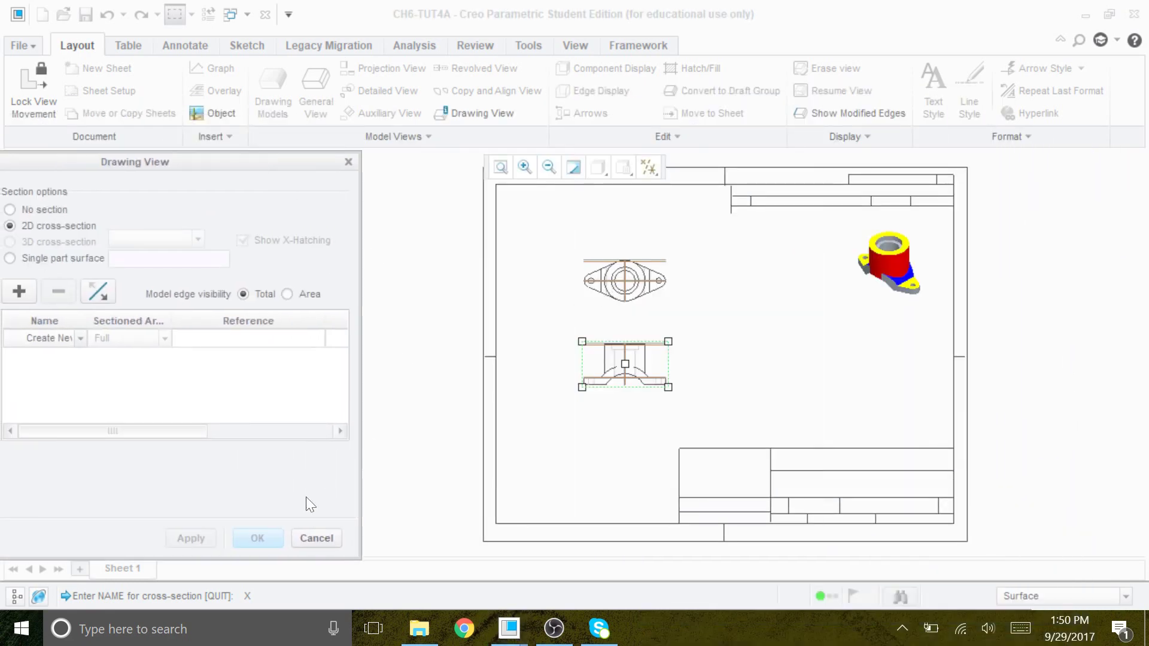
- Switch to the CH6-TUT4 part window and choose Plane under Setup New for the section's sketching plane
key(alt+Tab)
key(alt+Tab)
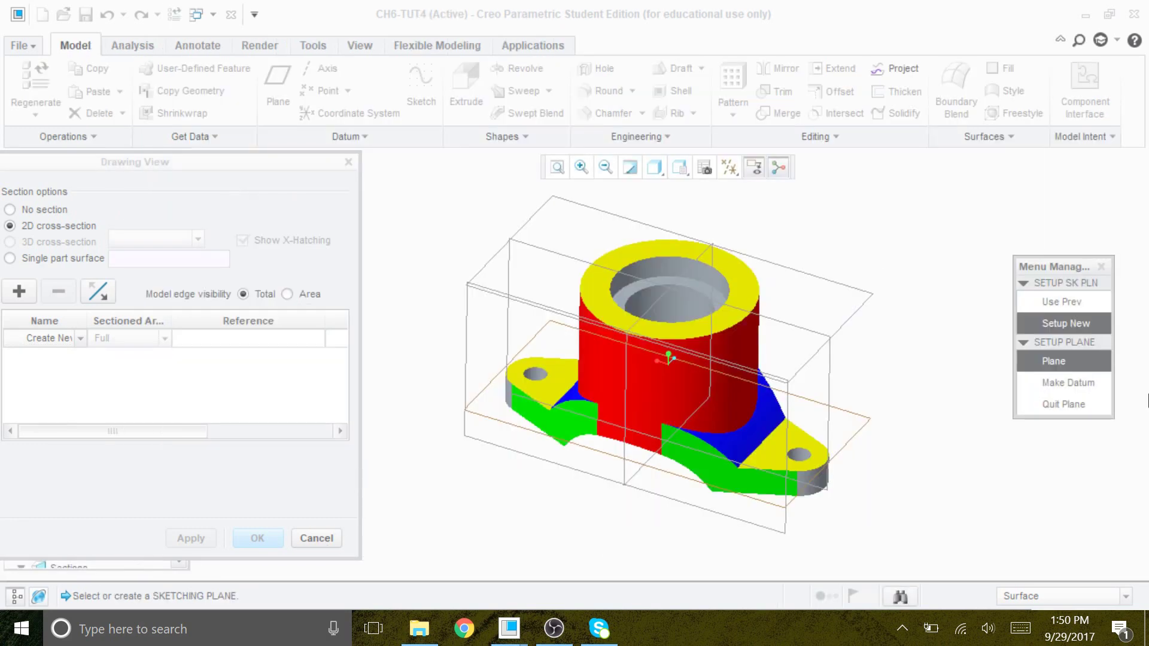
click(1071, 366)
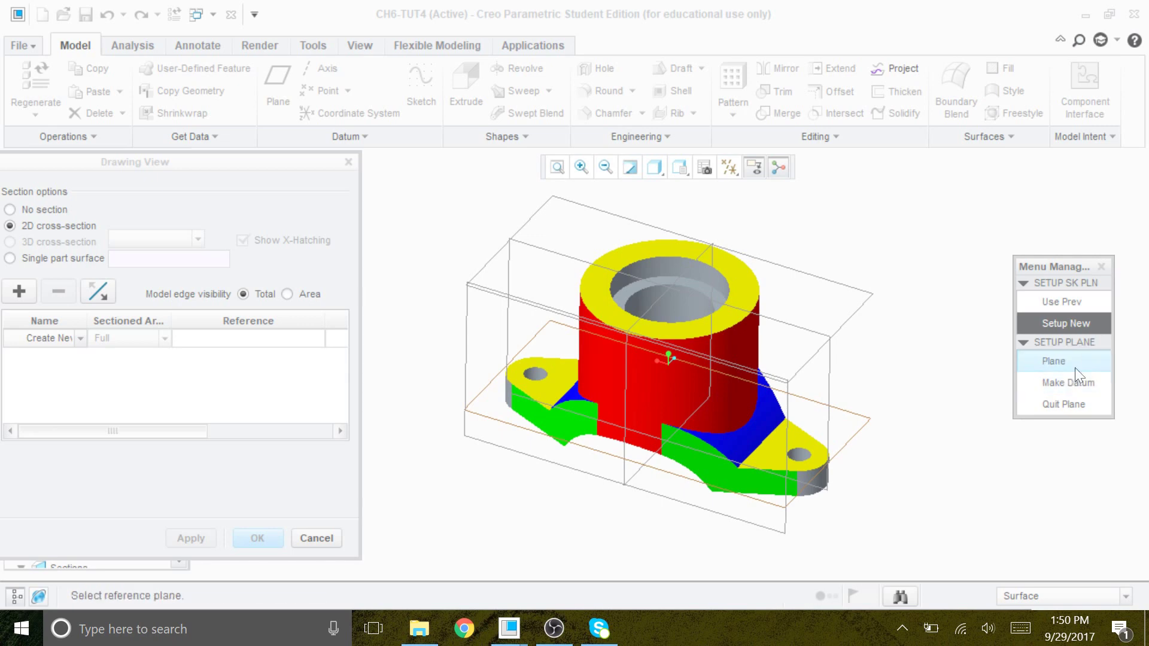
click(1076, 368)
scroll(835, 408, down, 2)
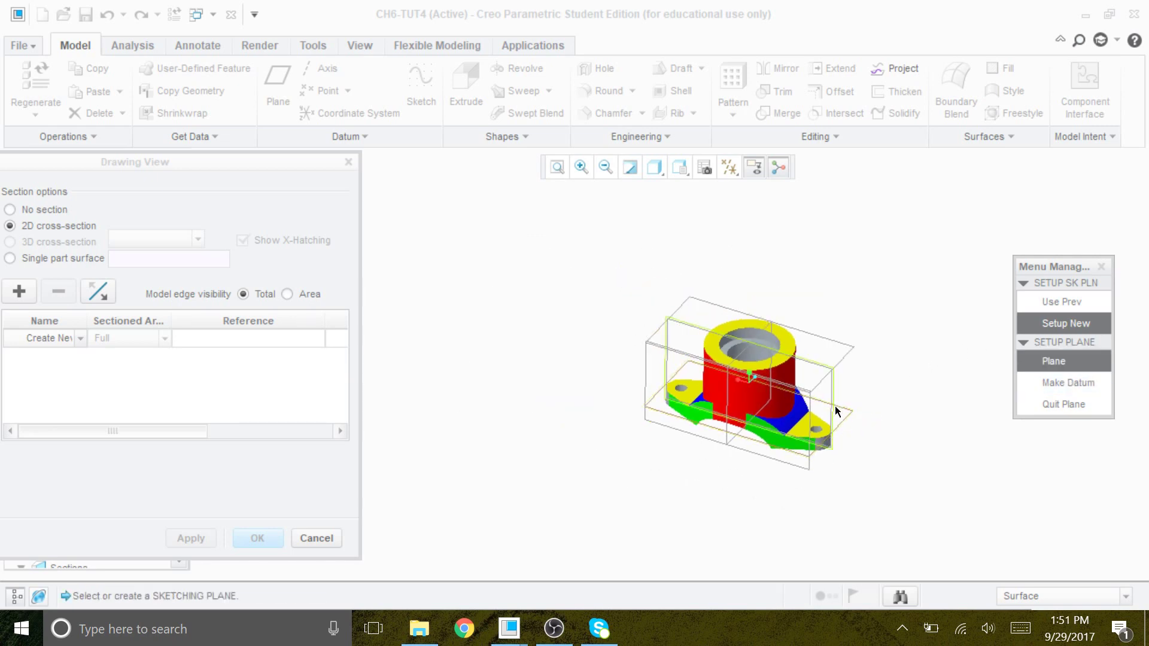
scroll(568, 372, down, 3)
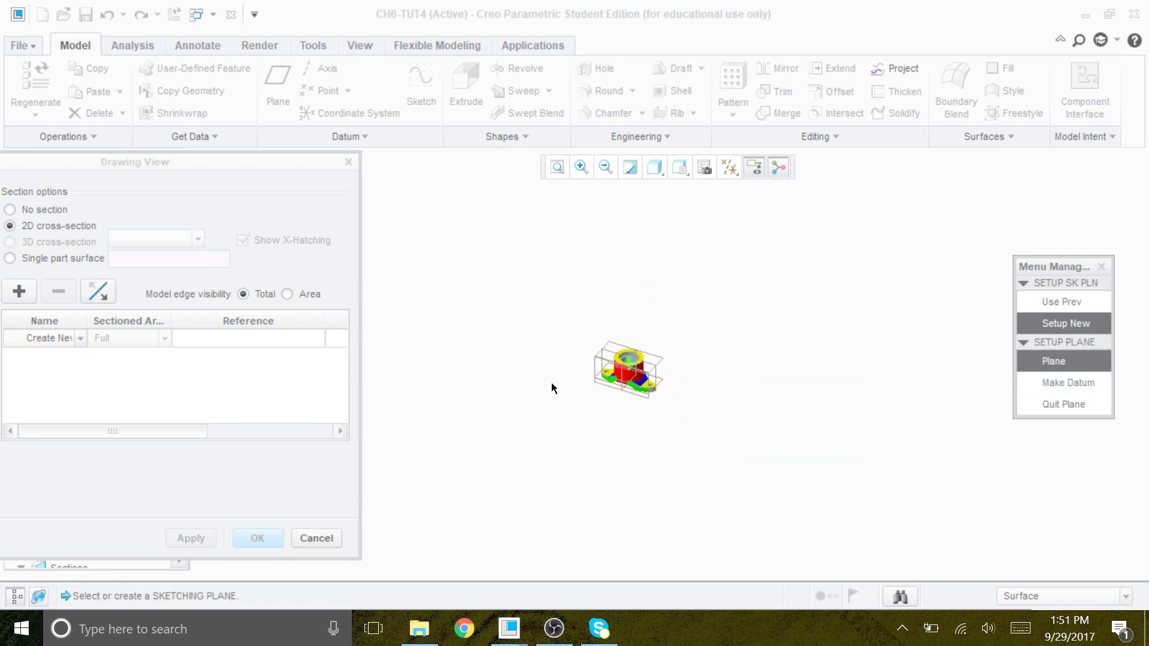
scroll(551, 387, up, 3)
- Reposition the Drawing View dialog away from the part model and bring the CH6-TUT4 part window back to the front
mouse_move(273, 160)
mouse_down()
mouse_move(490, 149)
mouse_move(554, 91)
mouse_up()
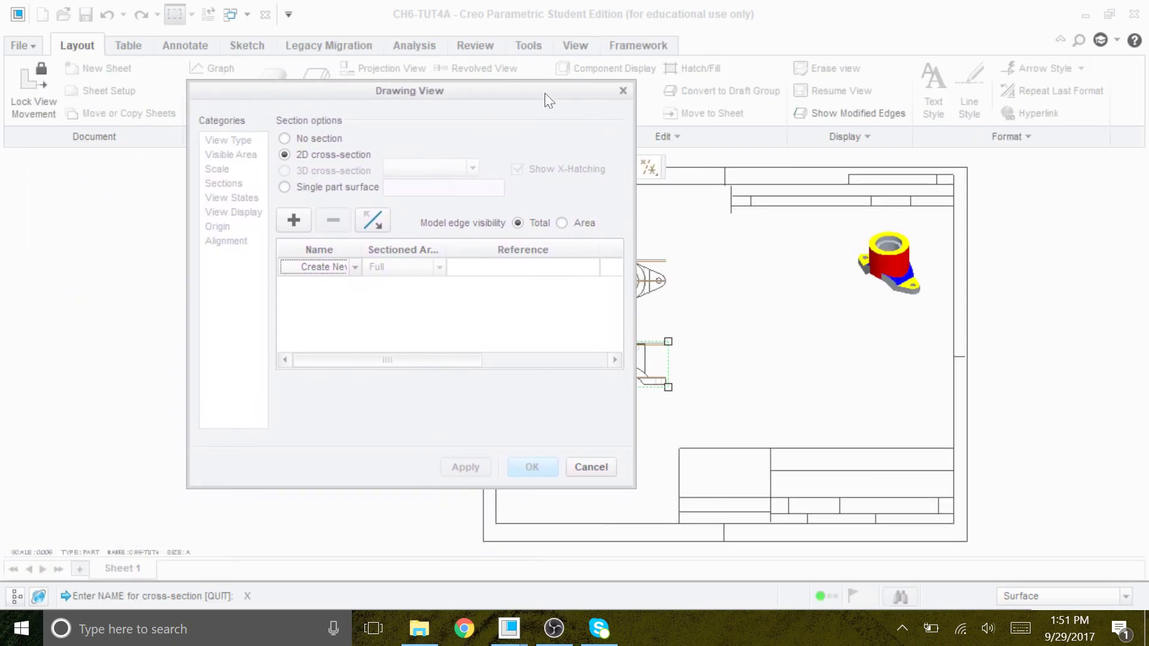
drag(545, 92, 436, 92)
key(alt+Tab)
key(alt+Tab)
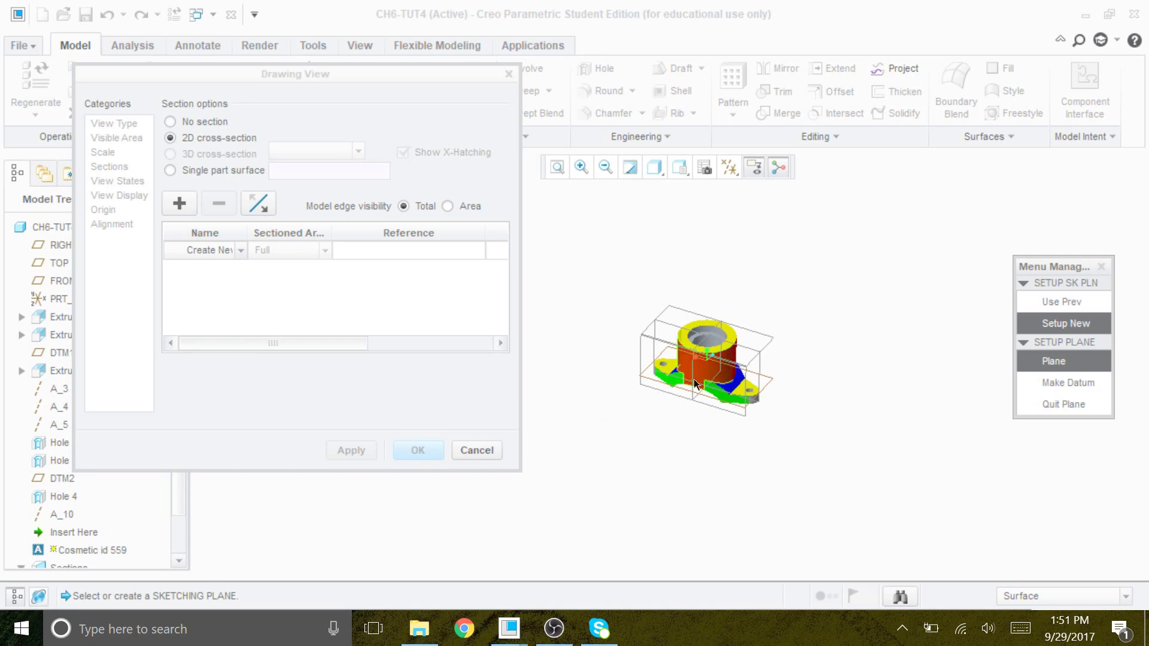
- Use datum plane DTM2 as the sketching plane, accepting its viewing direction and the Default sketch orientation
click(749, 350)
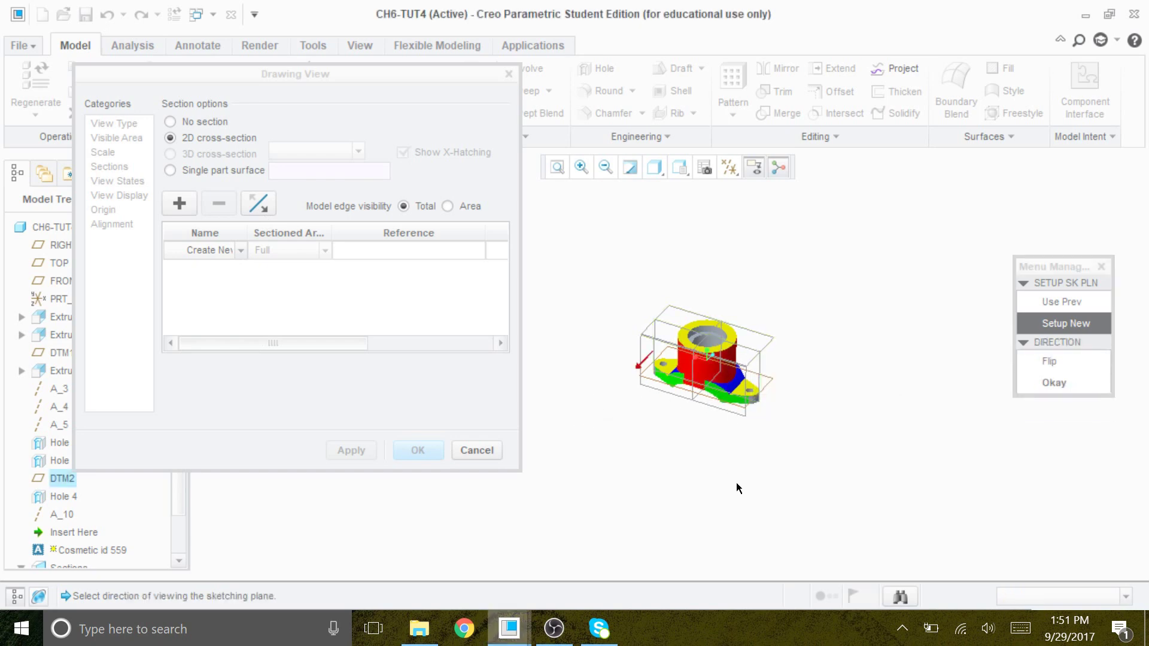
scroll(714, 472, up, 1)
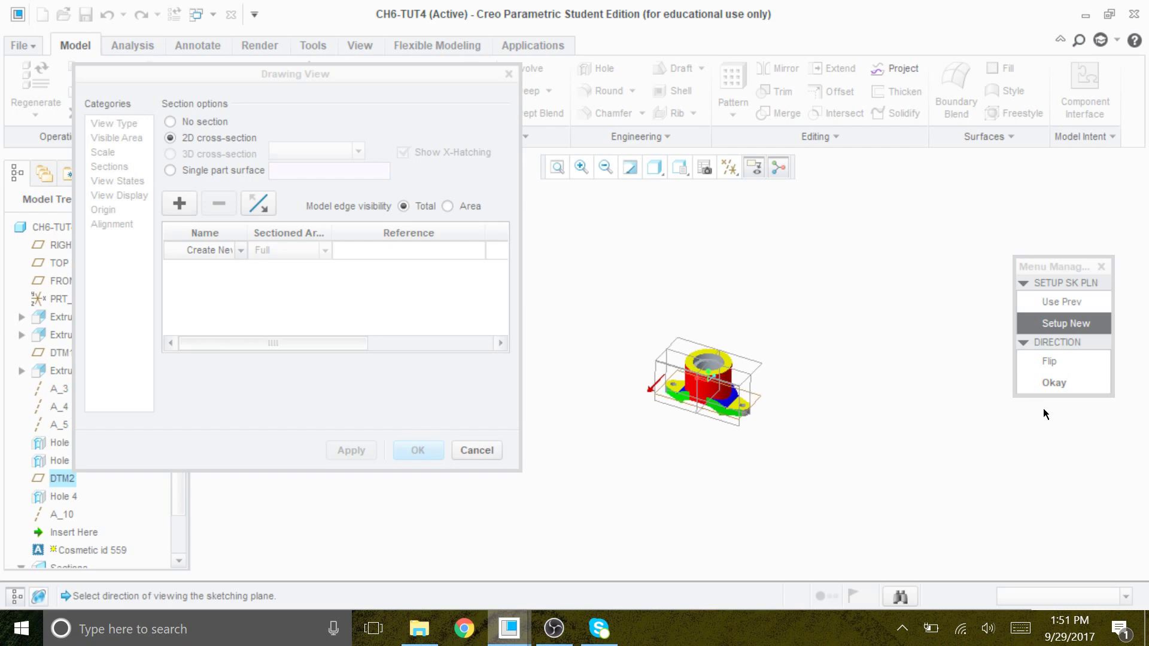
click(1058, 386)
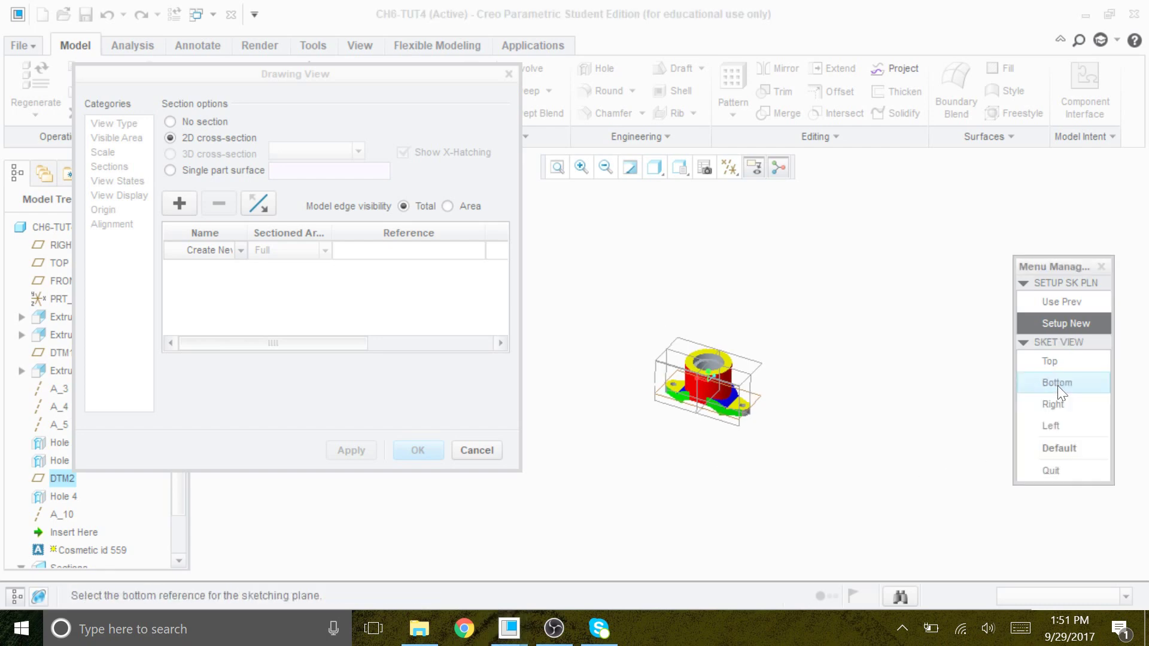
click(1071, 447)
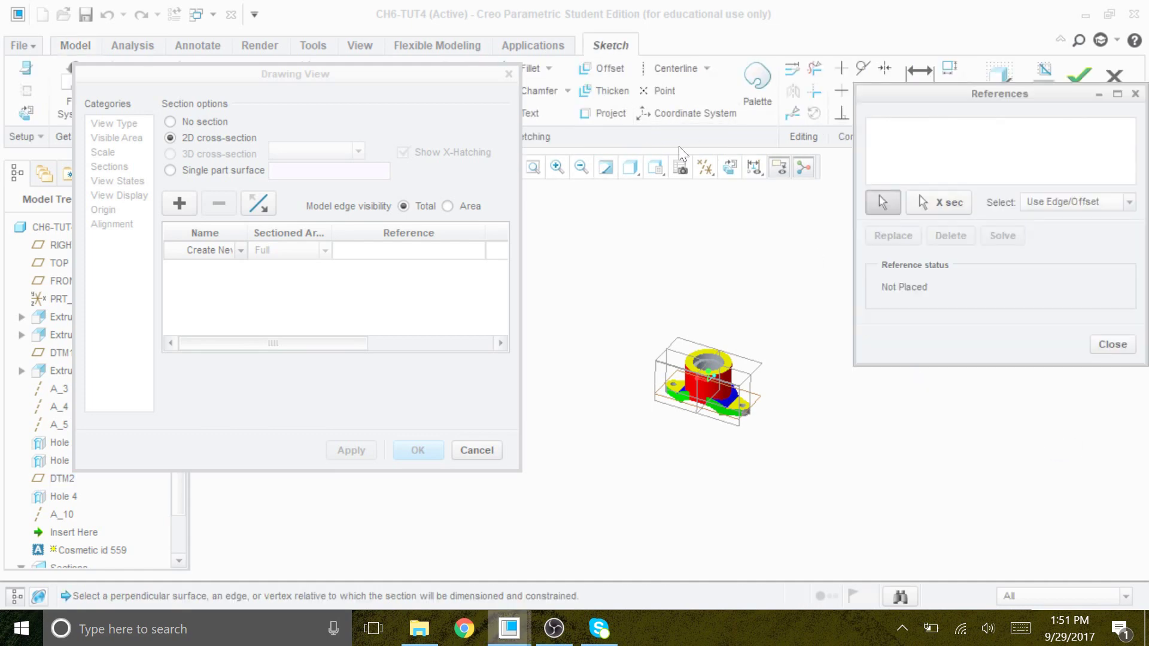
- Close the sketch references without specifying any and choose to sketch the section anyway
mouse_move(468, 80)
mouse_down()
mouse_move(634, 213)
mouse_move(538, 111)
mouse_up()
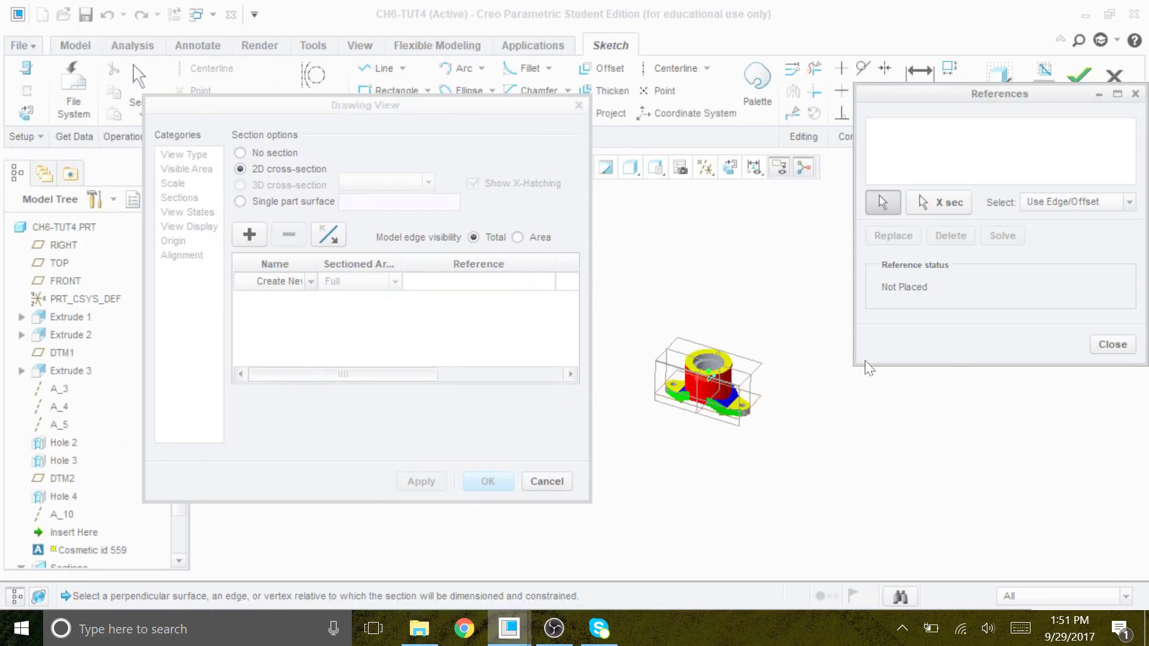
click(1111, 344)
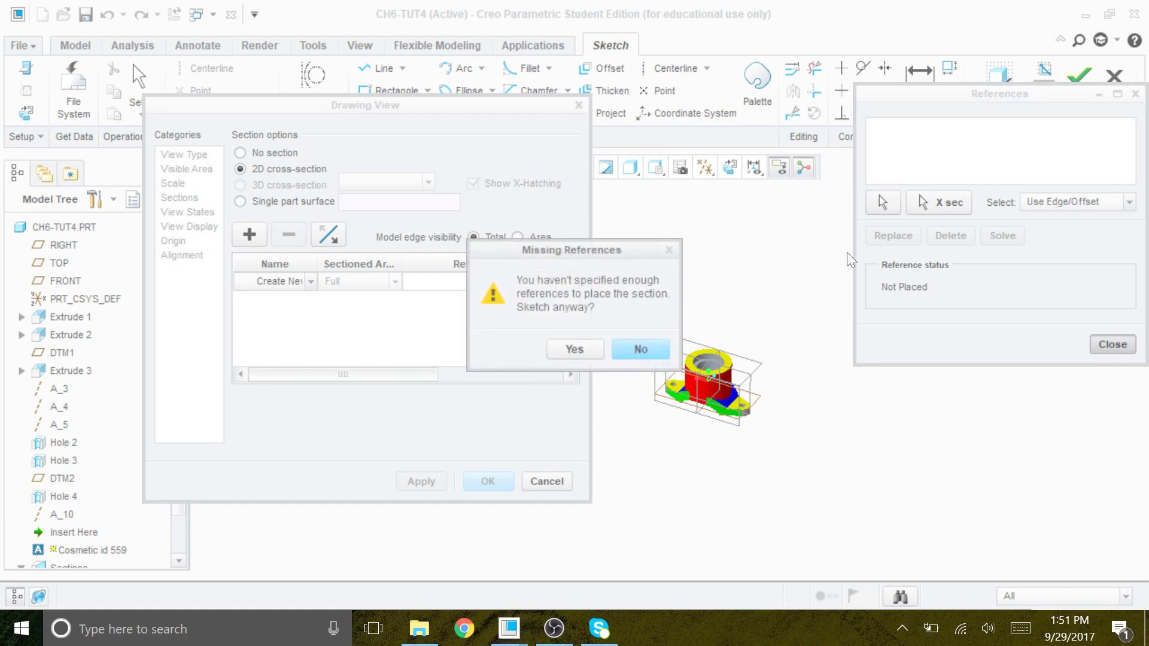
click(573, 346)
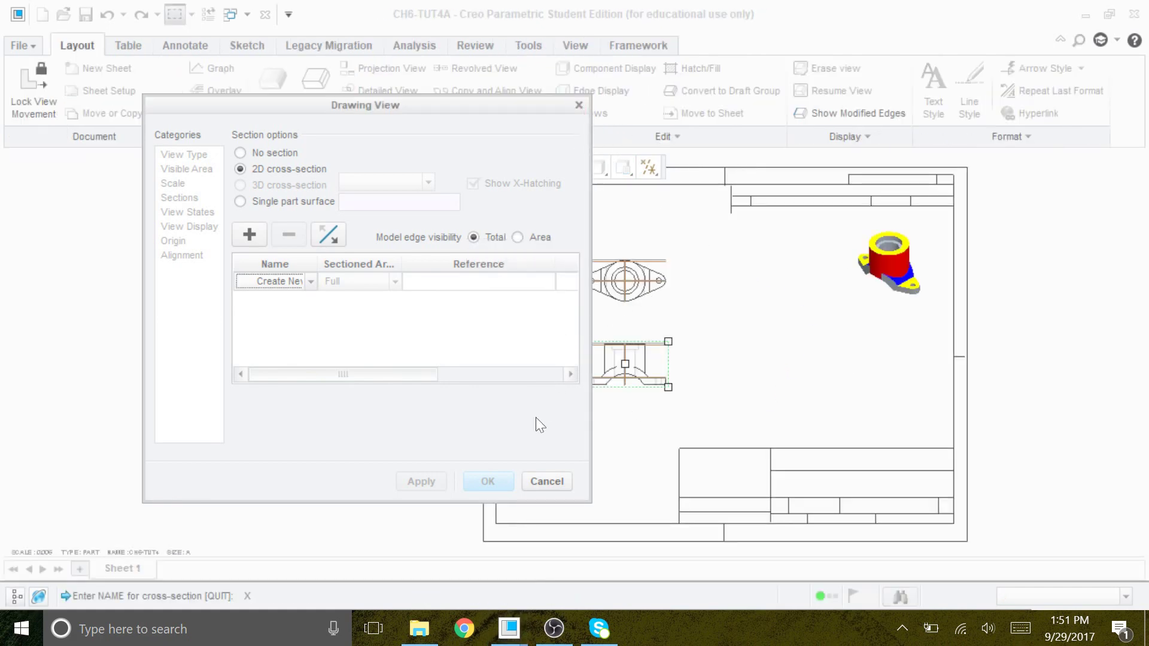
- Quit Sketcher for the unfinished section, discarding its modifications, and return to the front view's section settings
click(543, 486)
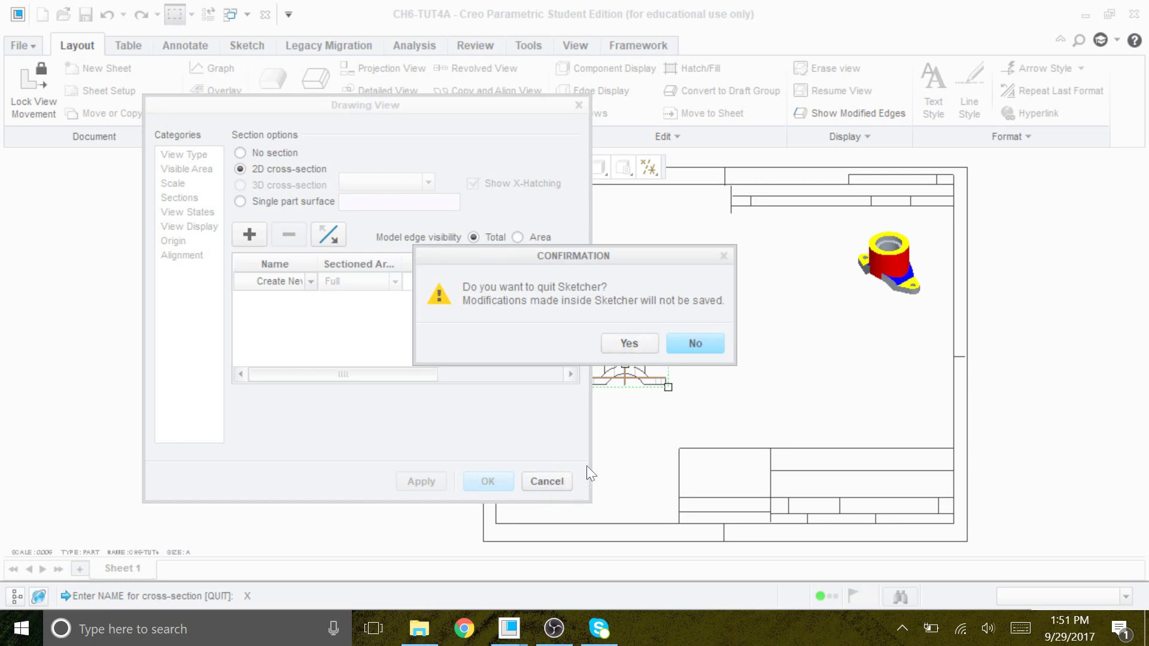
click(703, 344)
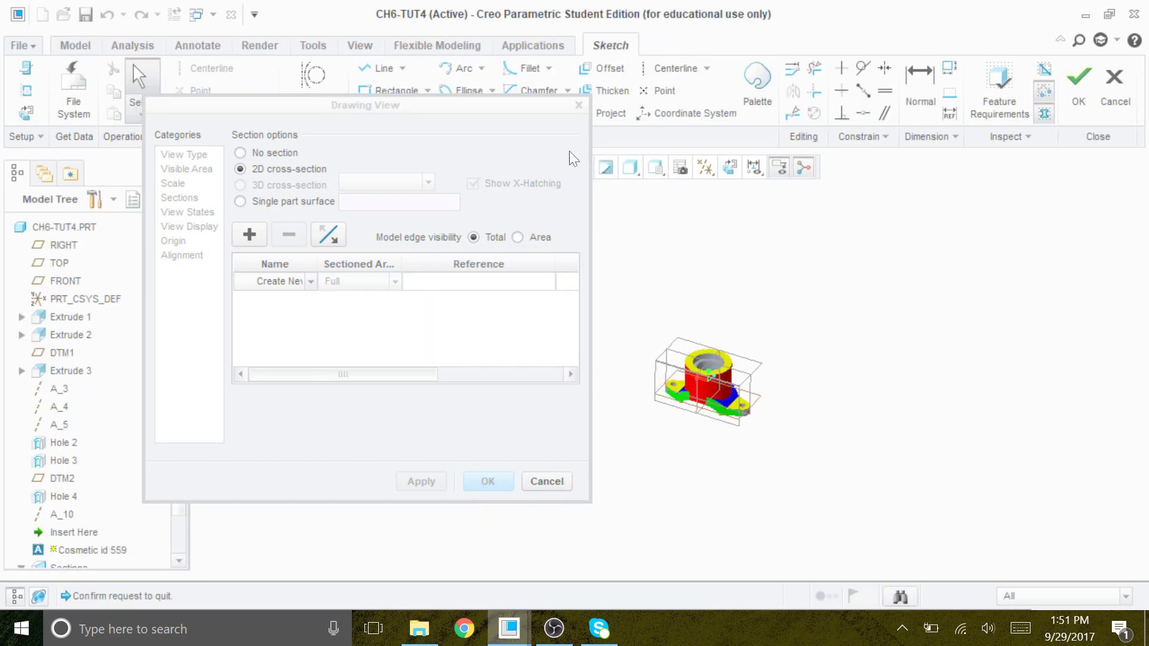
mouse_move(523, 107)
mouse_down()
mouse_move(993, 228)
mouse_move(1050, 360)
mouse_move(1027, 366)
mouse_up()
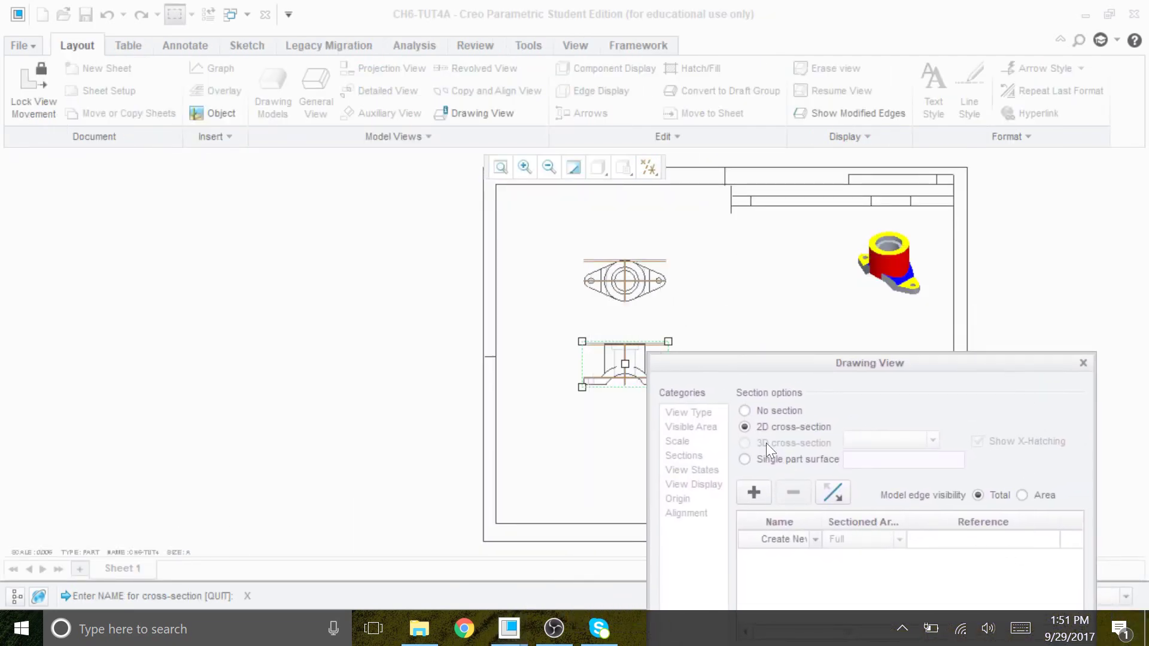
click(755, 490)
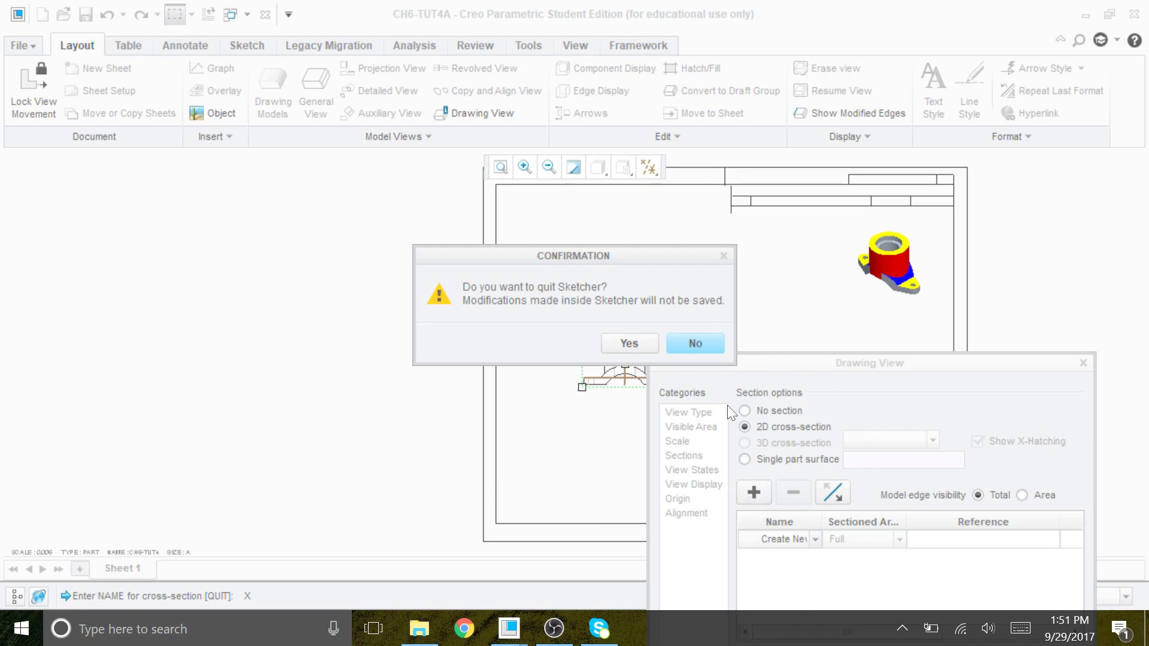
click(641, 341)
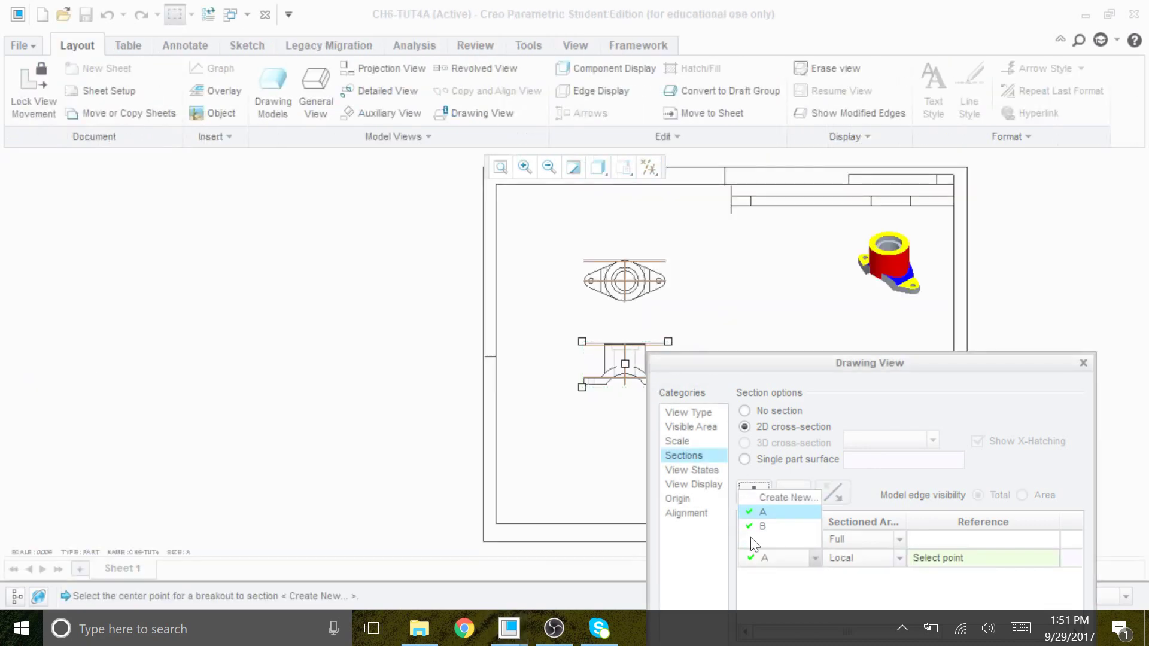
- Create a new planar, single cross-section named X, using the horizontal datum plane through the centre of the top view
click(792, 497)
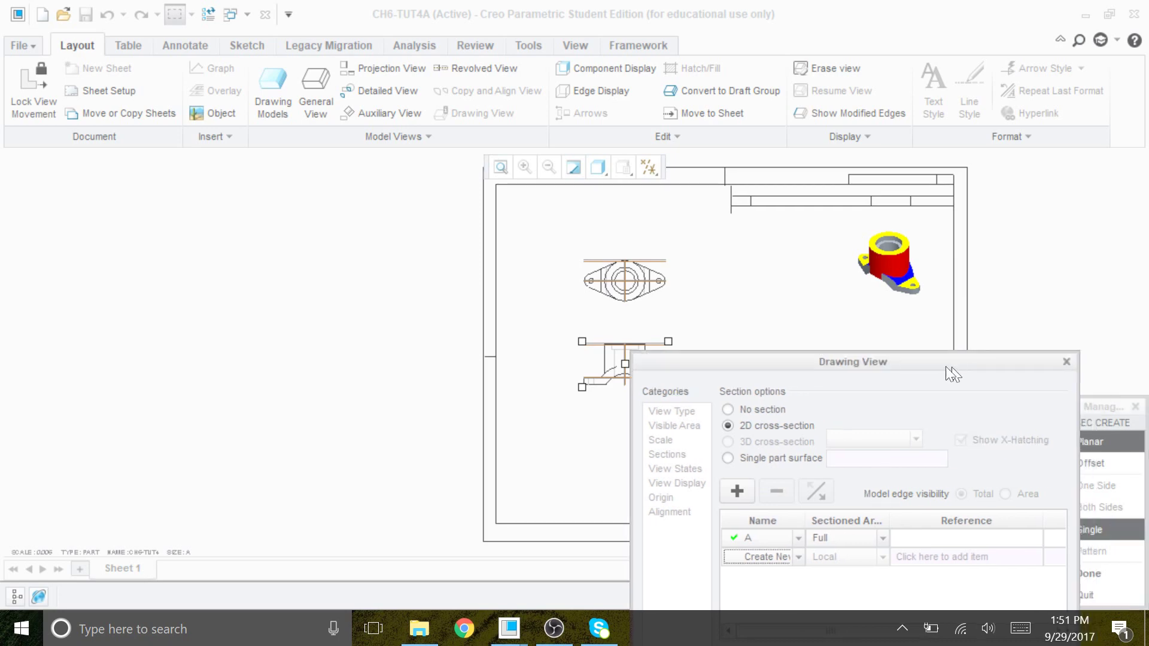
mouse_move(968, 368)
mouse_down()
mouse_move(364, 71)
mouse_move(368, 111)
mouse_up()
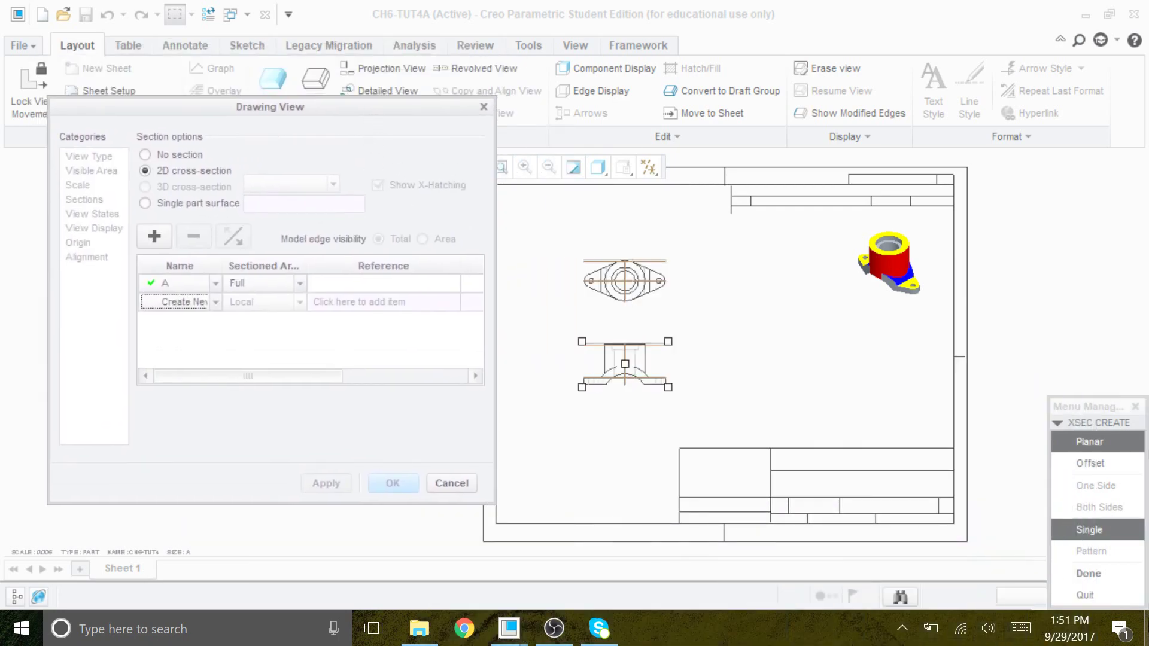
click(1095, 572)
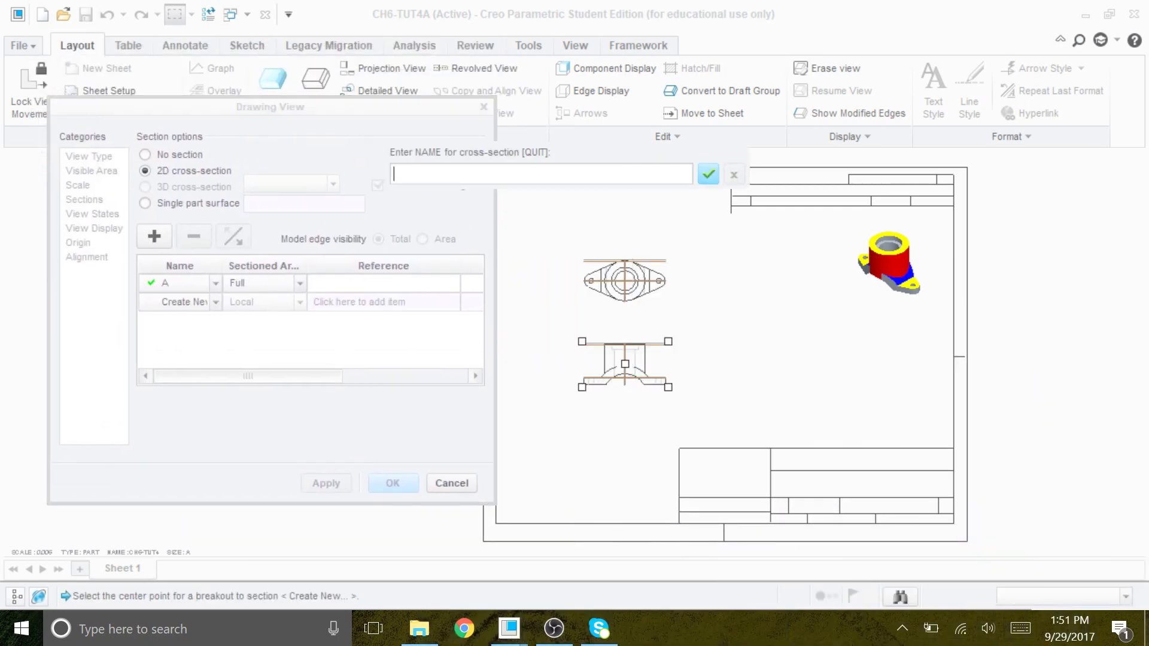
text(X)
click(707, 175)
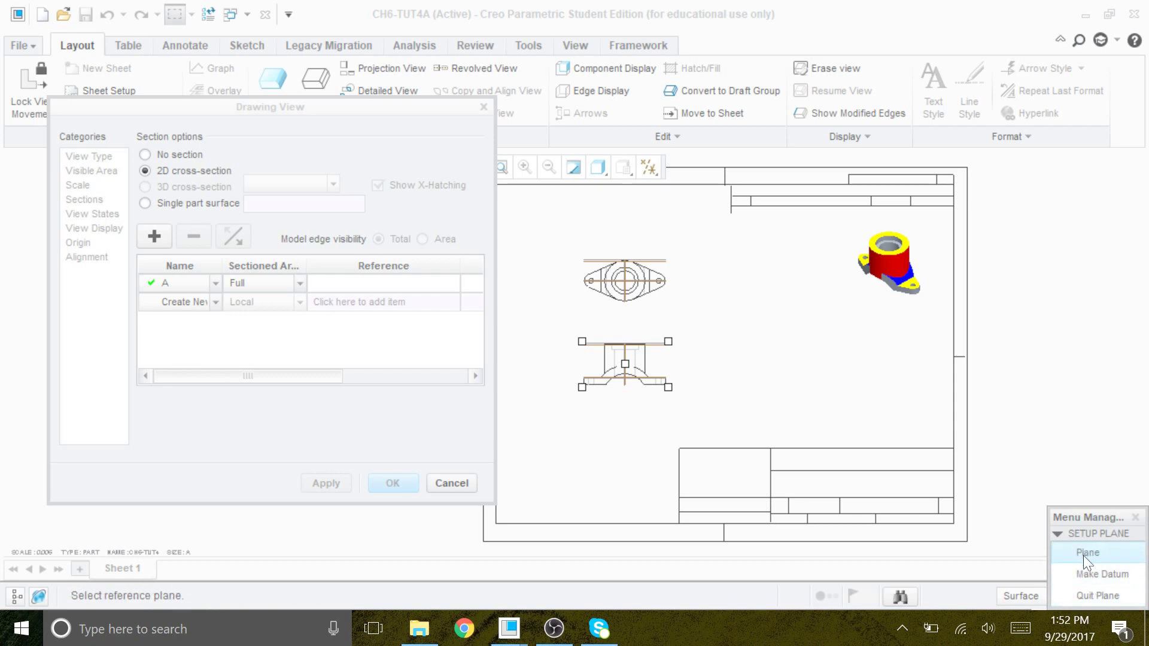
scroll(629, 288, up, 5)
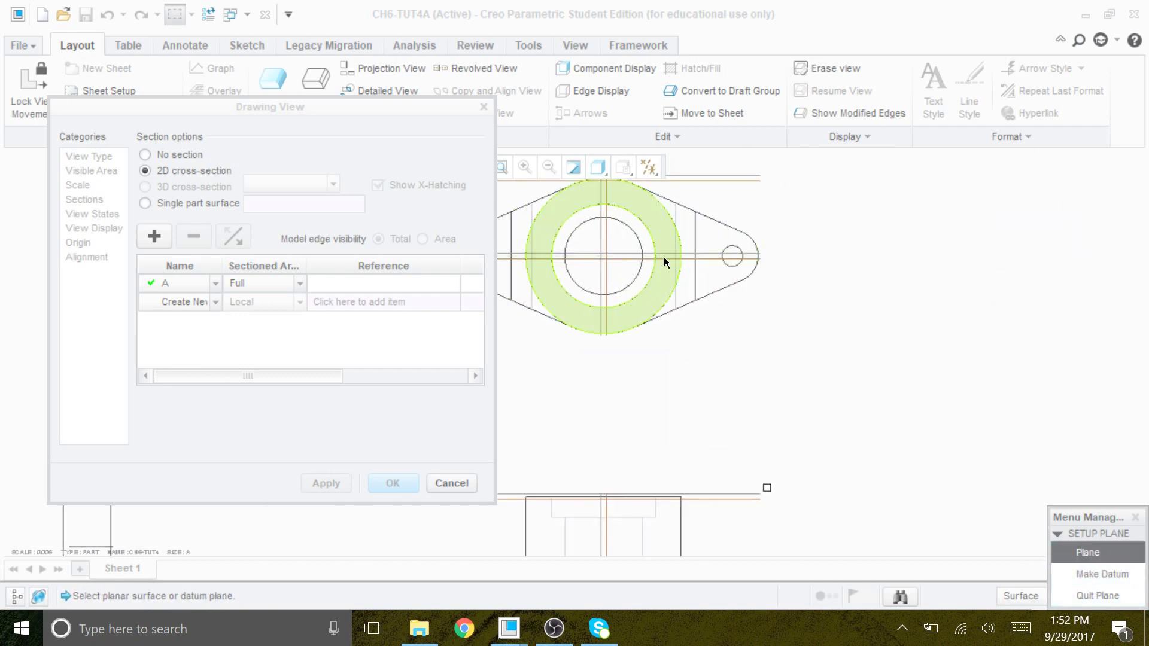
click(618, 256)
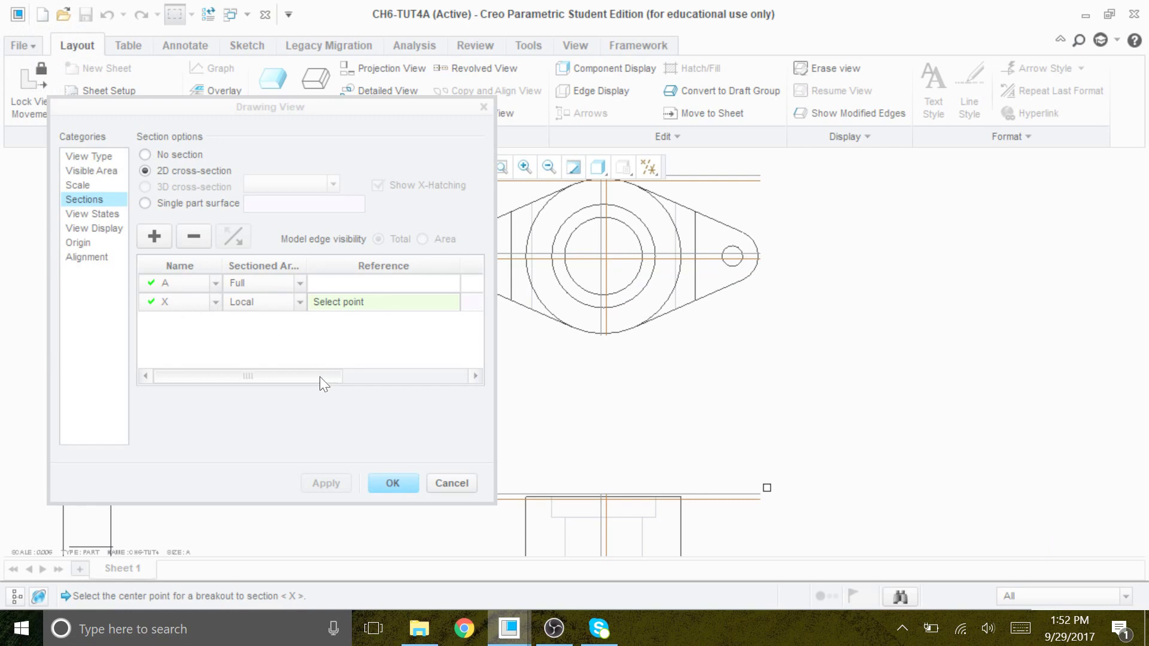
drag(319, 375, 444, 376)
click(420, 302)
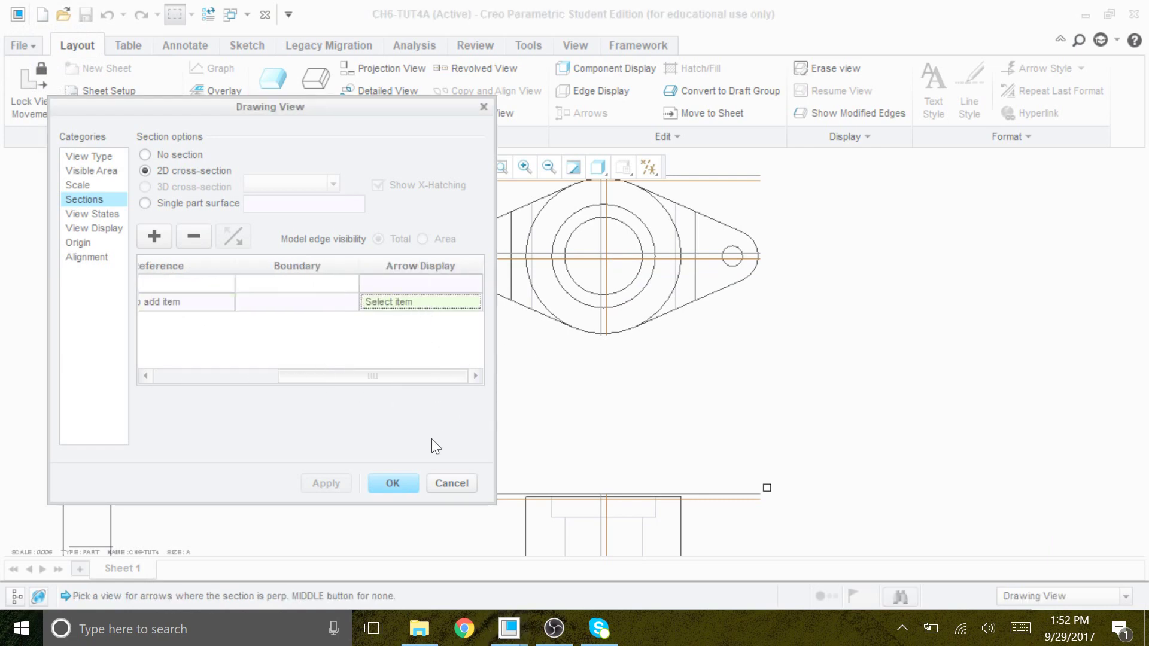
click(743, 209)
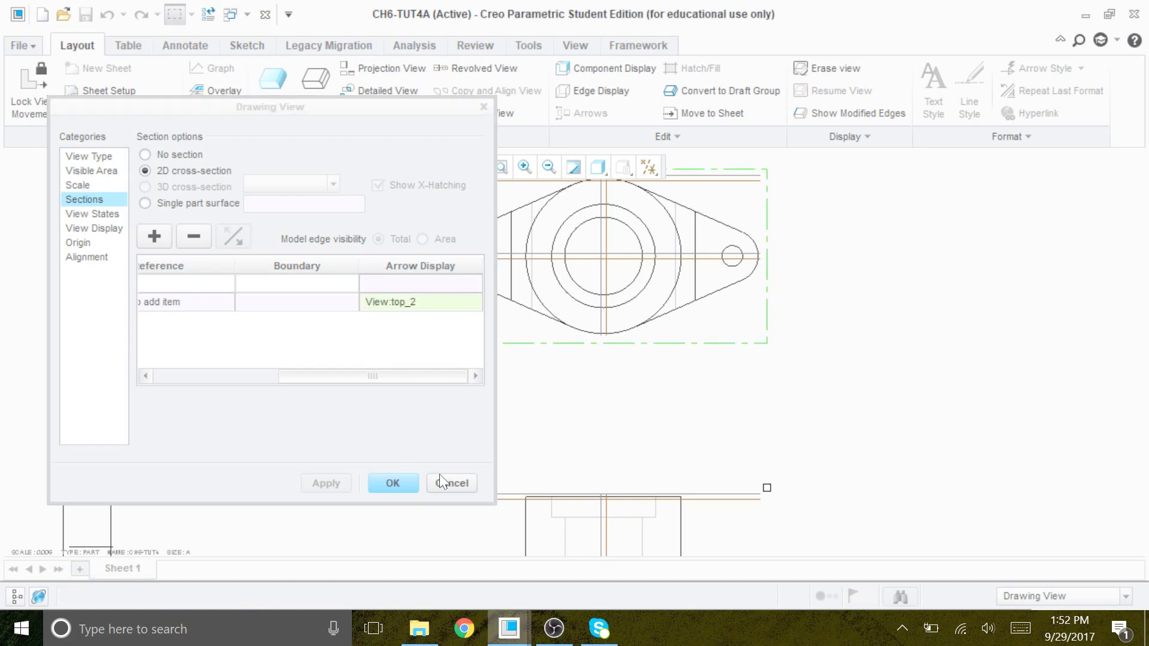
click(394, 483)
scroll(682, 436, down, 5)
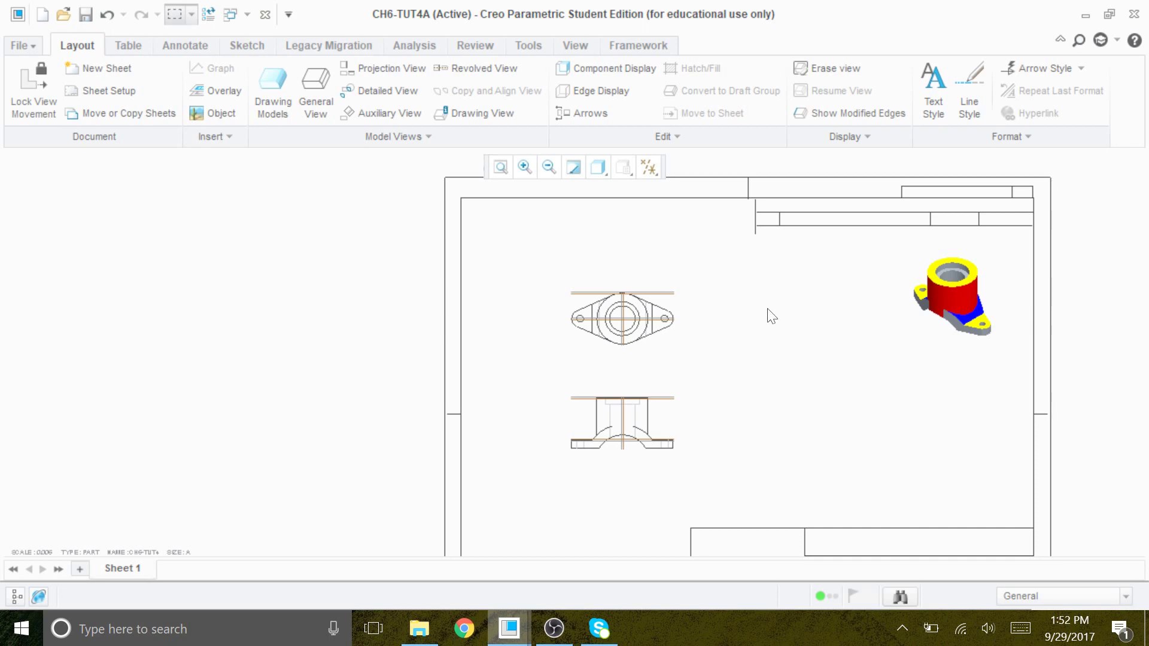
- Define the front view as a 2D cross-section using section X with a Full sectioned area
scroll(685, 293, down, 3)
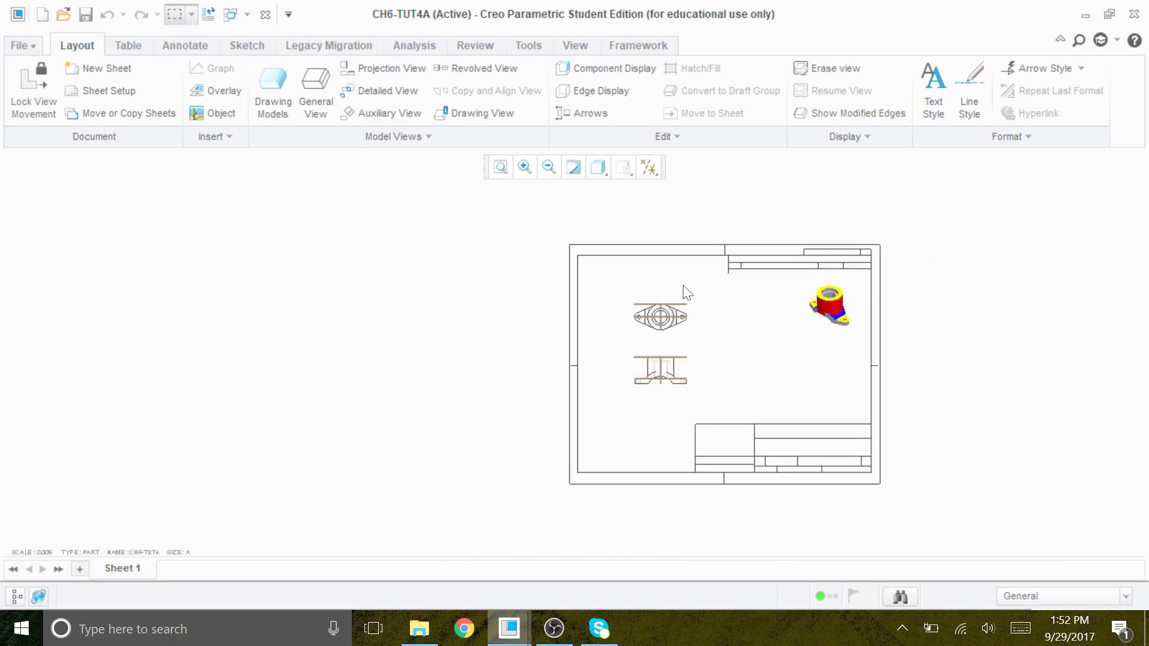
scroll(781, 401, up, 2)
scroll(782, 402, up, 2)
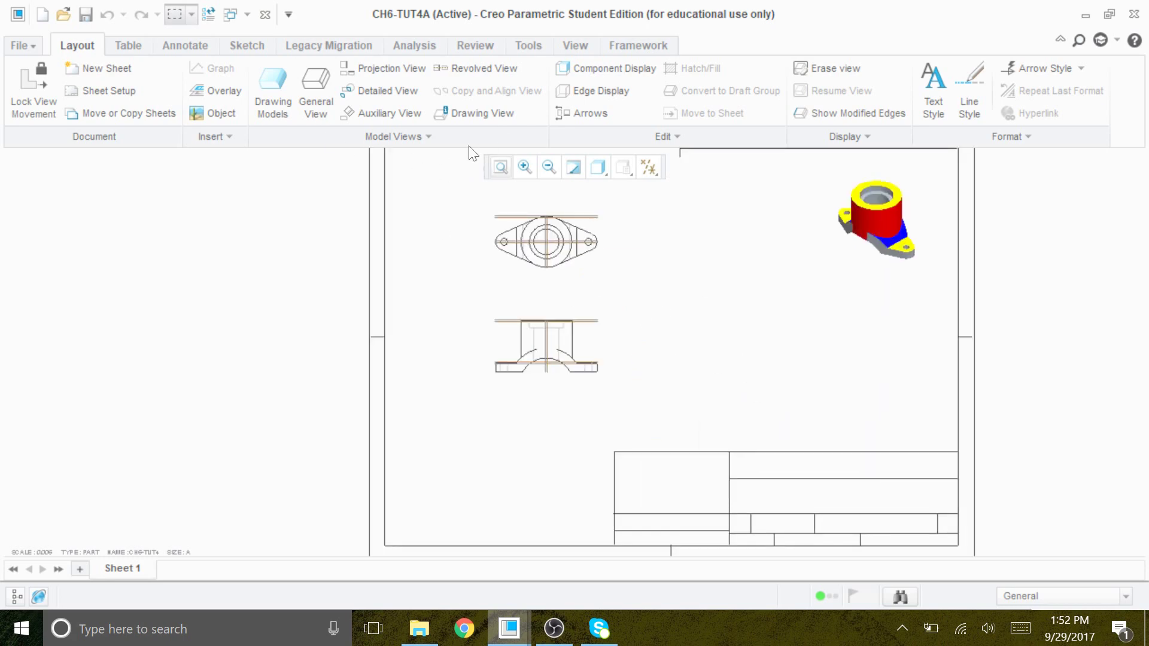
double_click(586, 352)
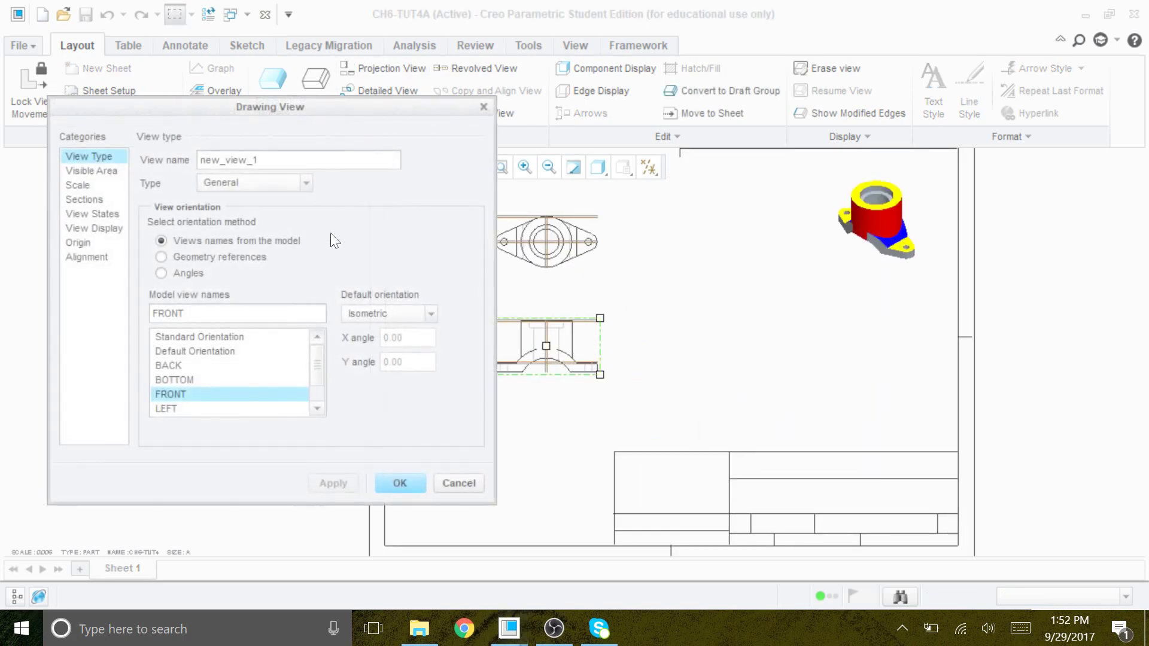
click(94, 227)
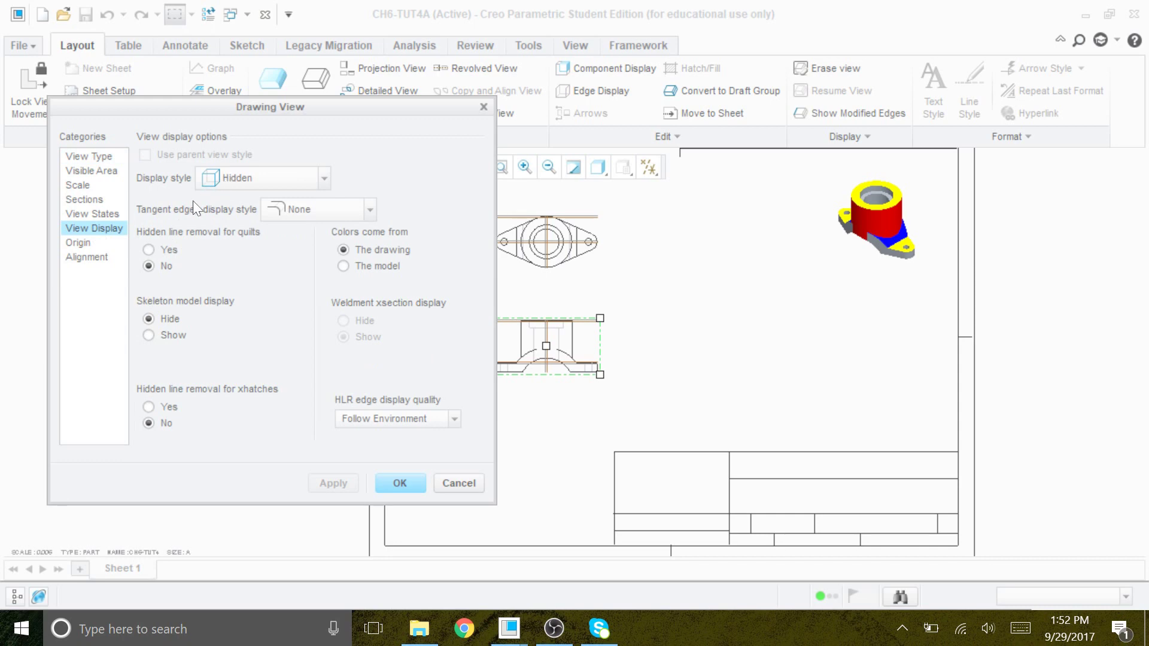
click(88, 200)
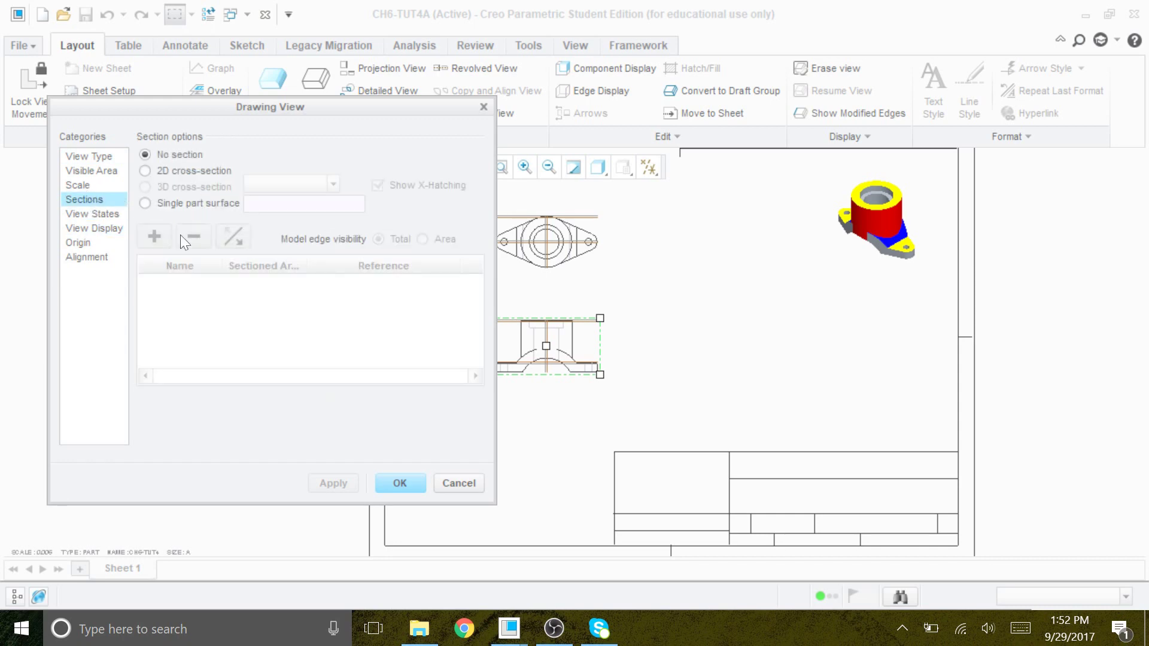
click(145, 171)
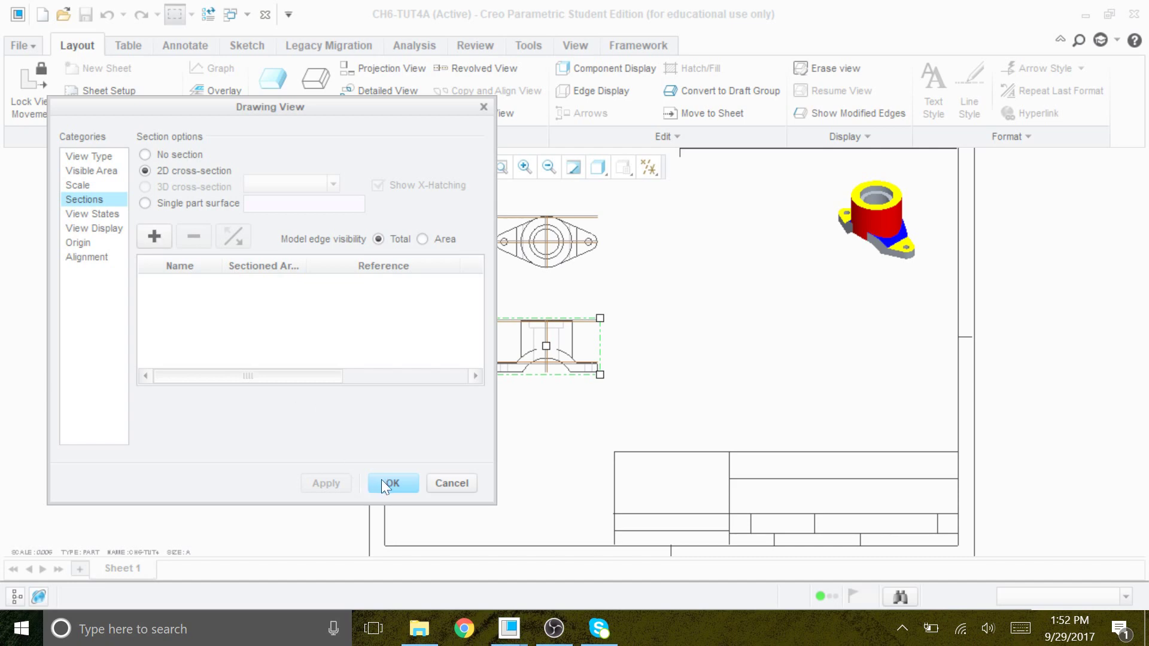
click(162, 236)
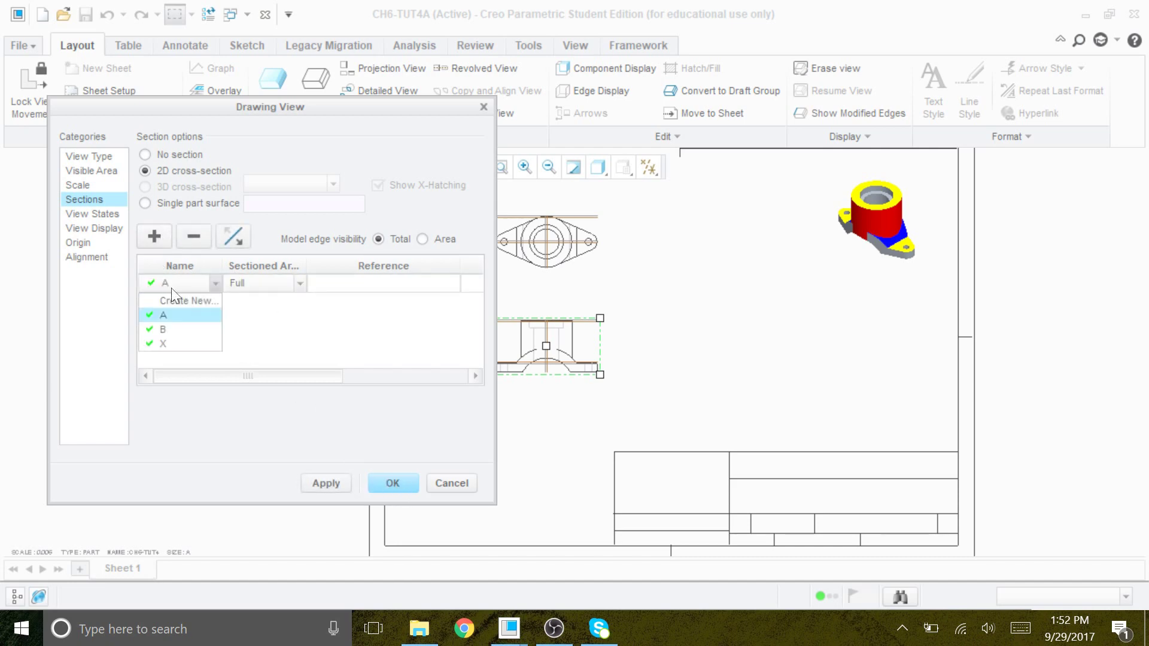
click(177, 345)
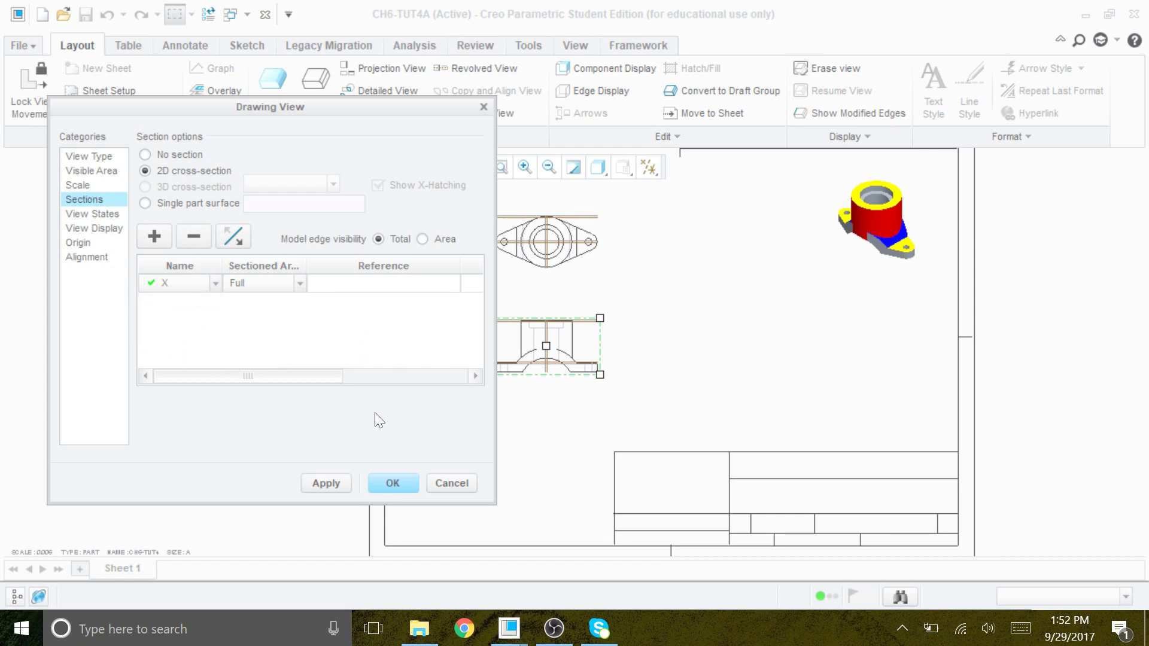
- Assign section X's arrow display to the top view and apply the section settings to the front view
drag(310, 378, 489, 409)
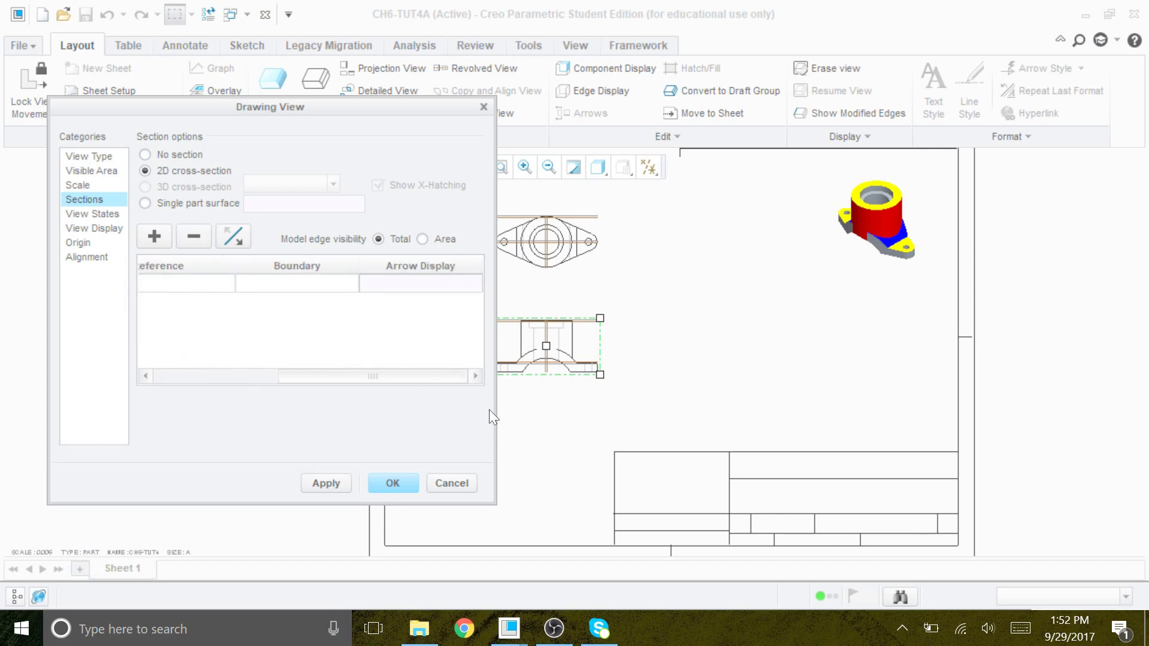
click(423, 292)
click(590, 231)
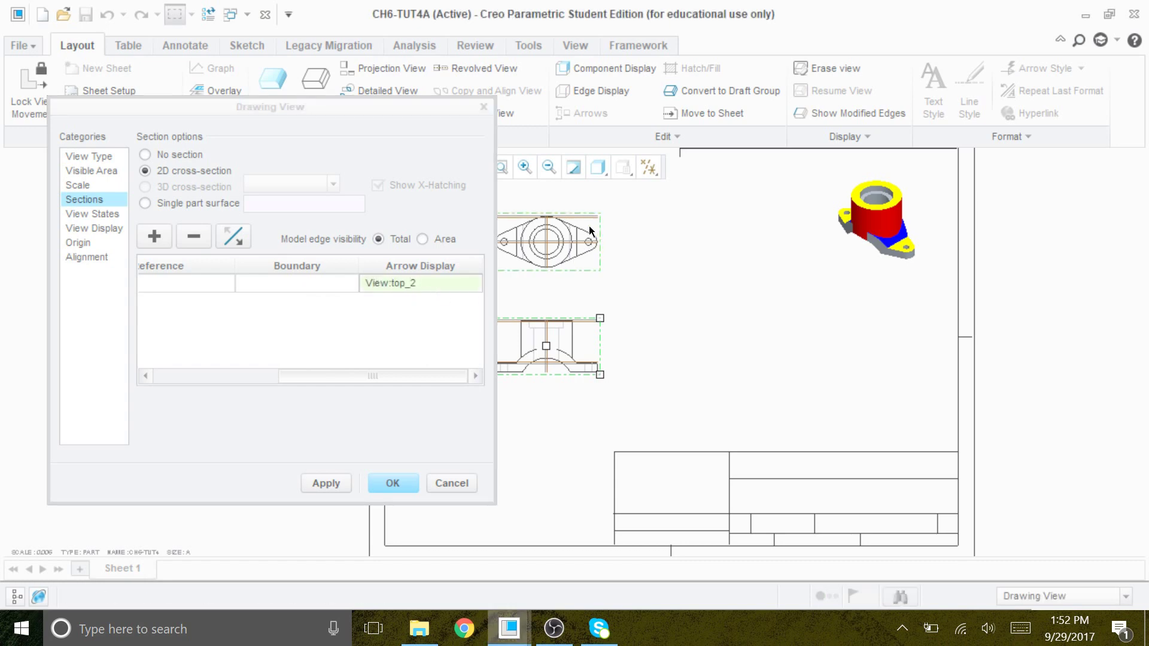
click(327, 482)
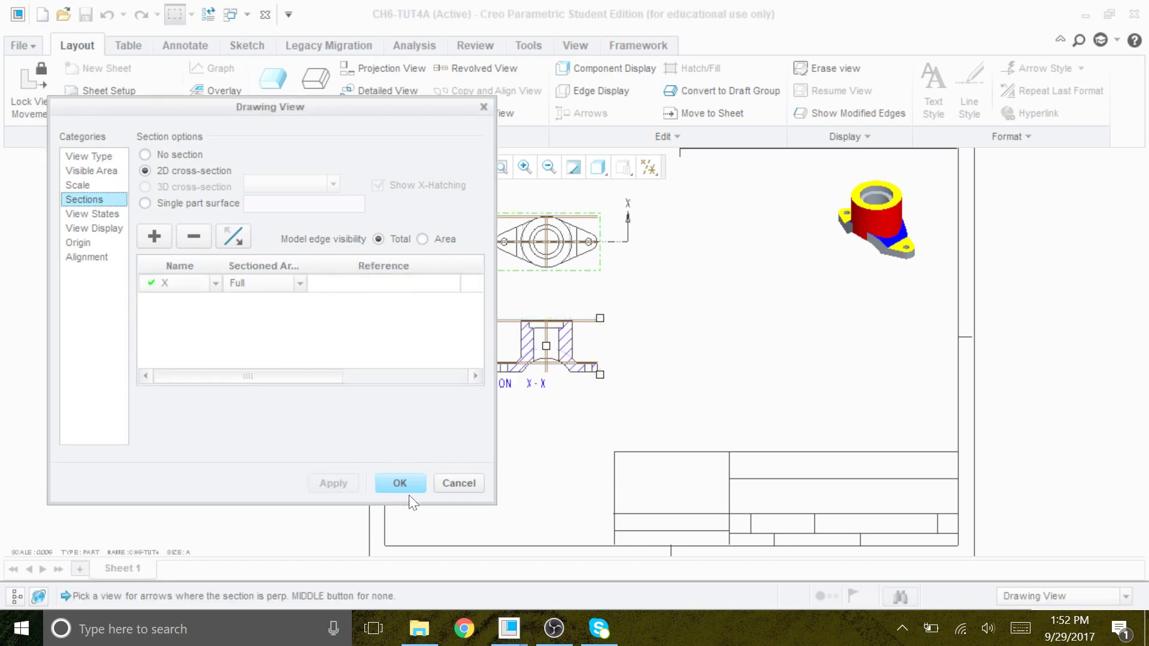
click(400, 483)
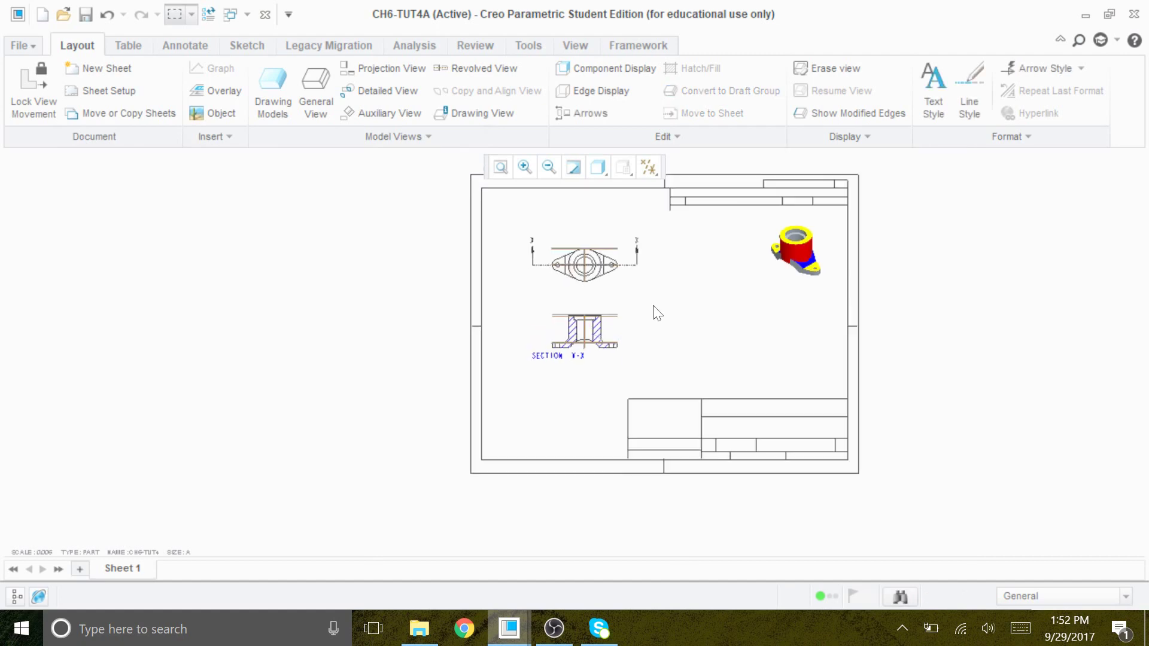
- Hide the datum planes so no datum features are displayed in the drawing
scroll(597, 374, up, 4)
scroll(559, 333, down, 4)
scroll(461, 467, up, 4)
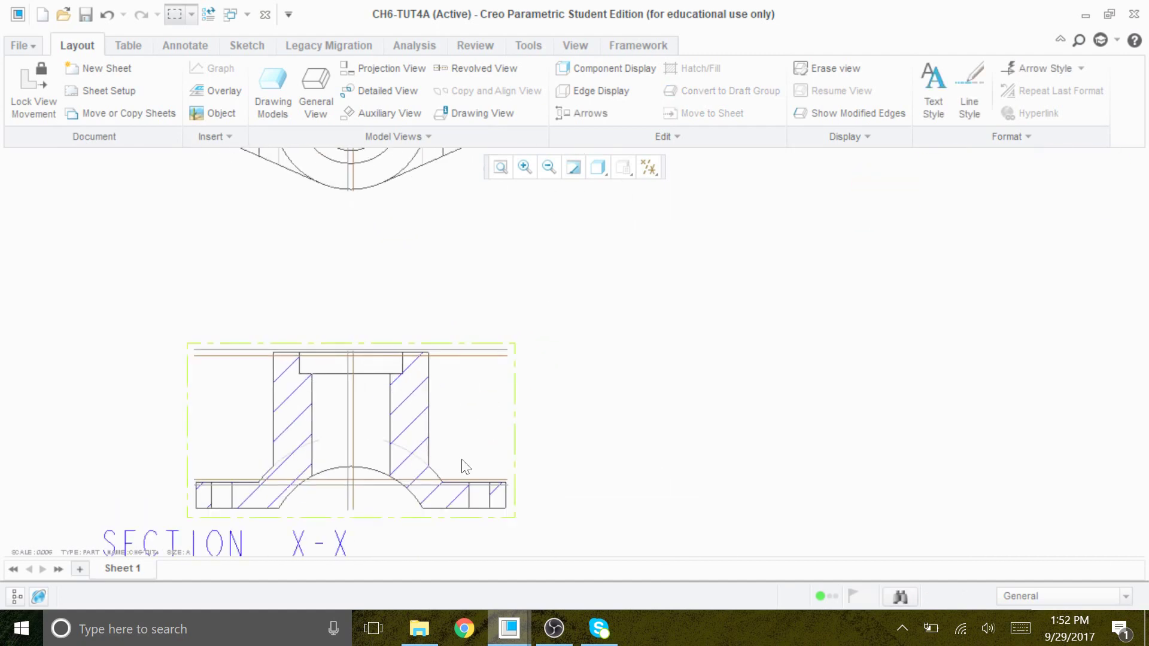
scroll(482, 439, down, 4)
click(647, 167)
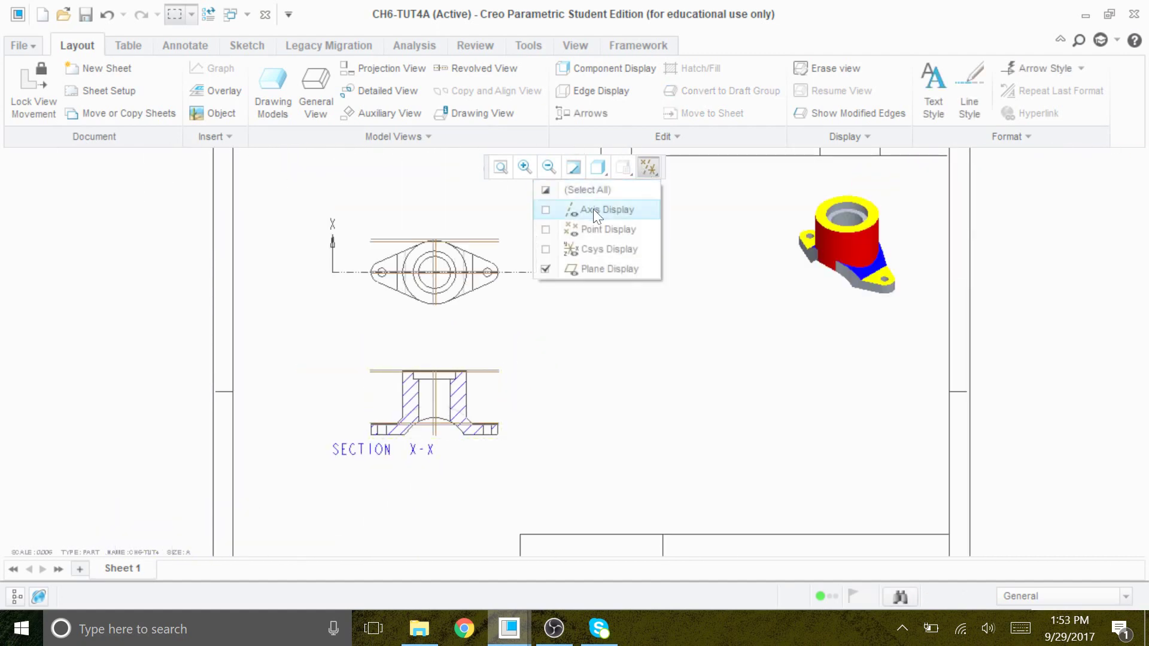
click(602, 191)
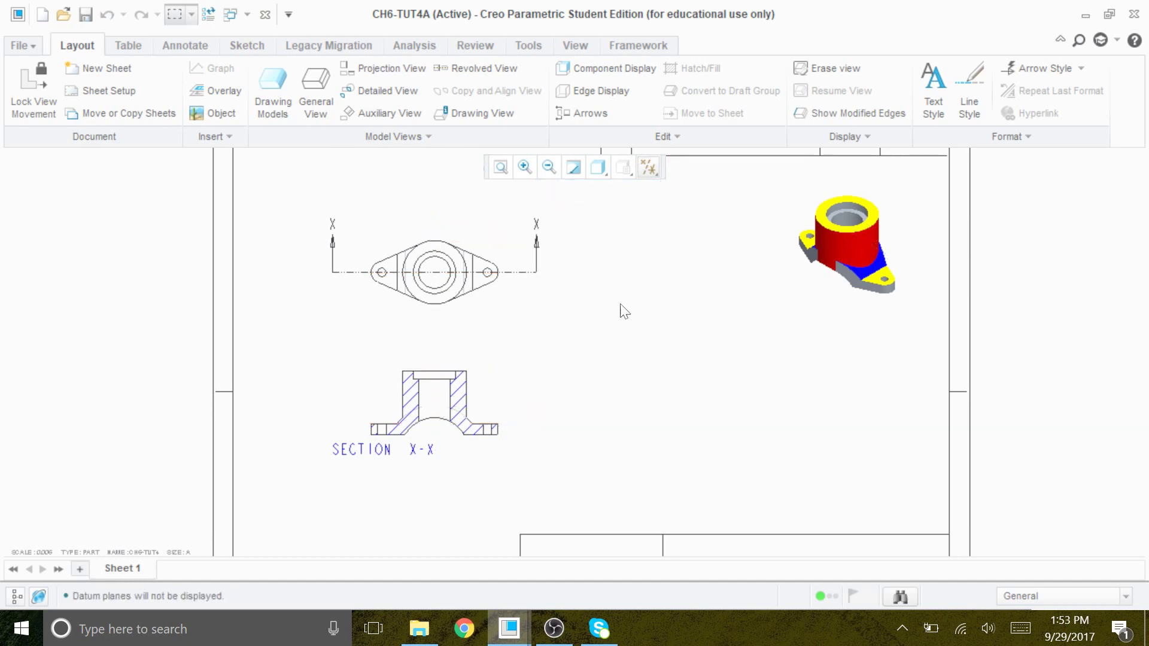
- Move the SECTION X-X label farther below the sectioned front view, level with the top of the title block
scroll(579, 262, up, 3)
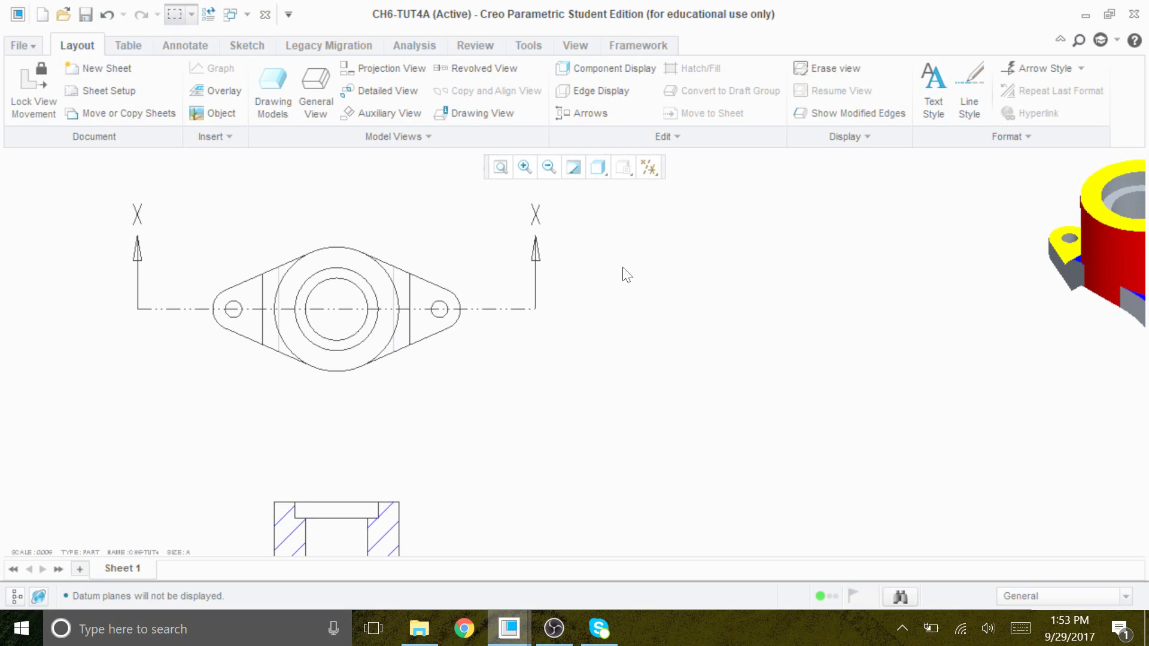
middle_drag(538, 249, 540, 262)
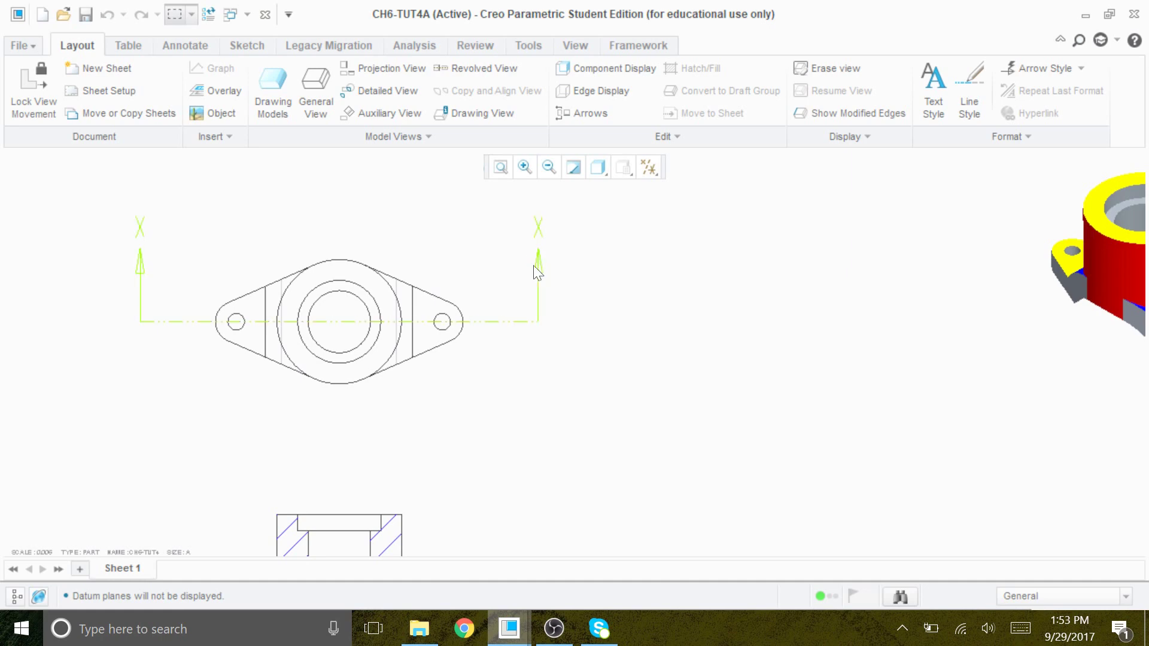
scroll(577, 281, down, 3)
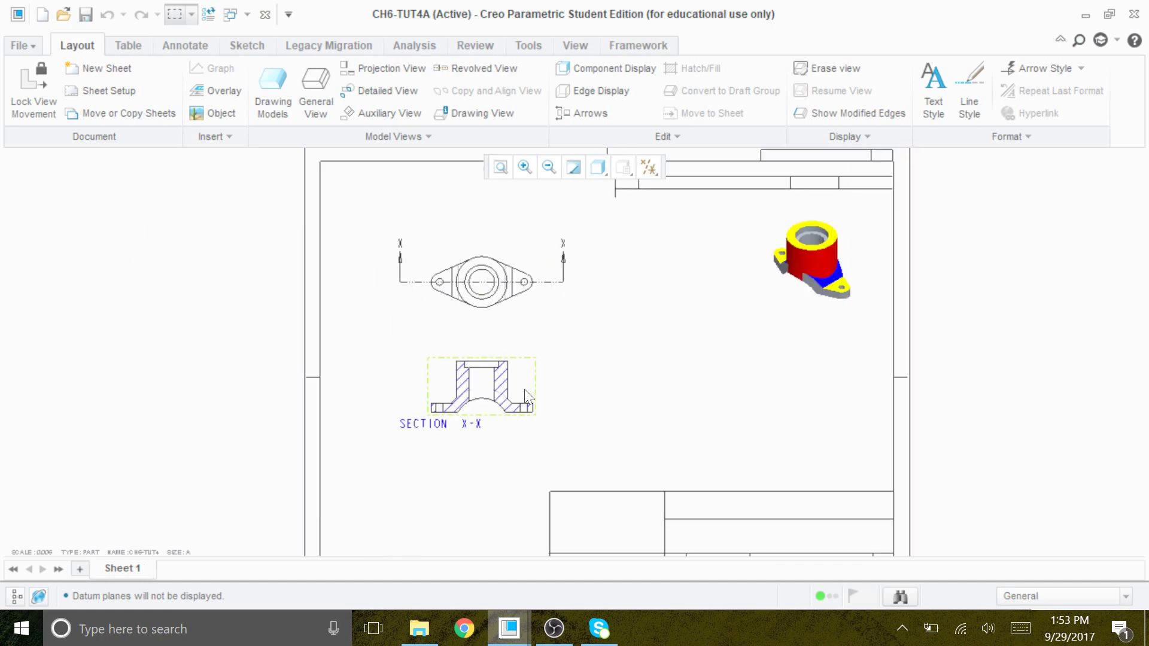
scroll(515, 416, up, 2)
click(413, 435)
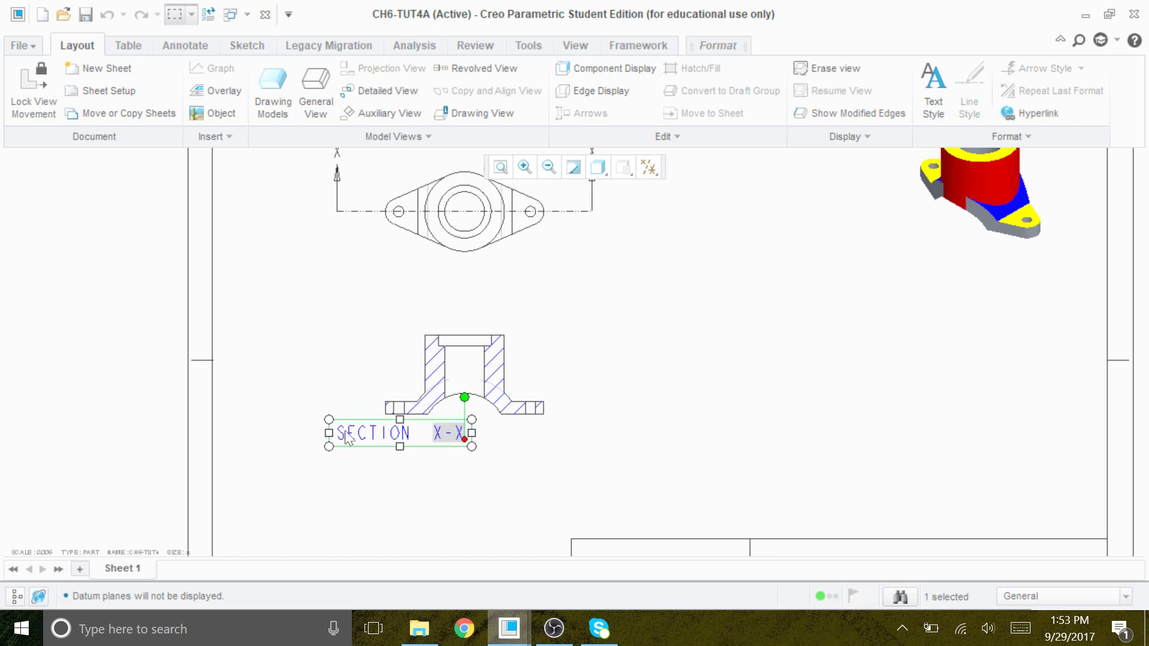
drag(332, 426, 321, 535)
click(582, 379)
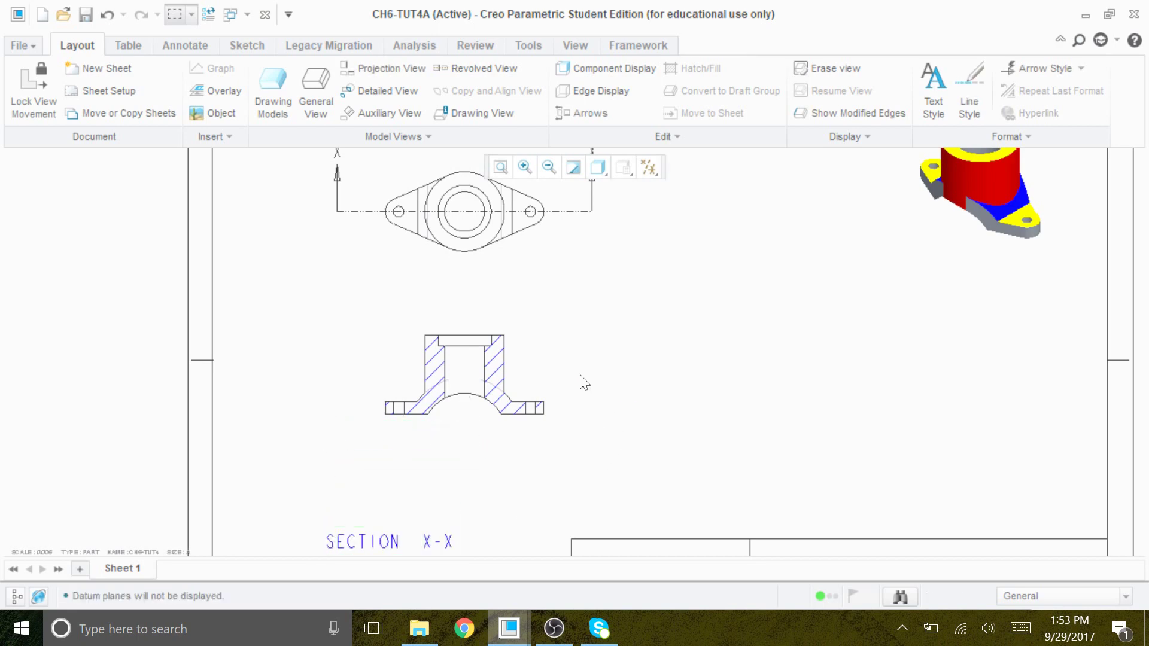
- Set the sectioned front view's display style to No Hidden and accept the view settings
click(526, 374)
double_click(532, 381)
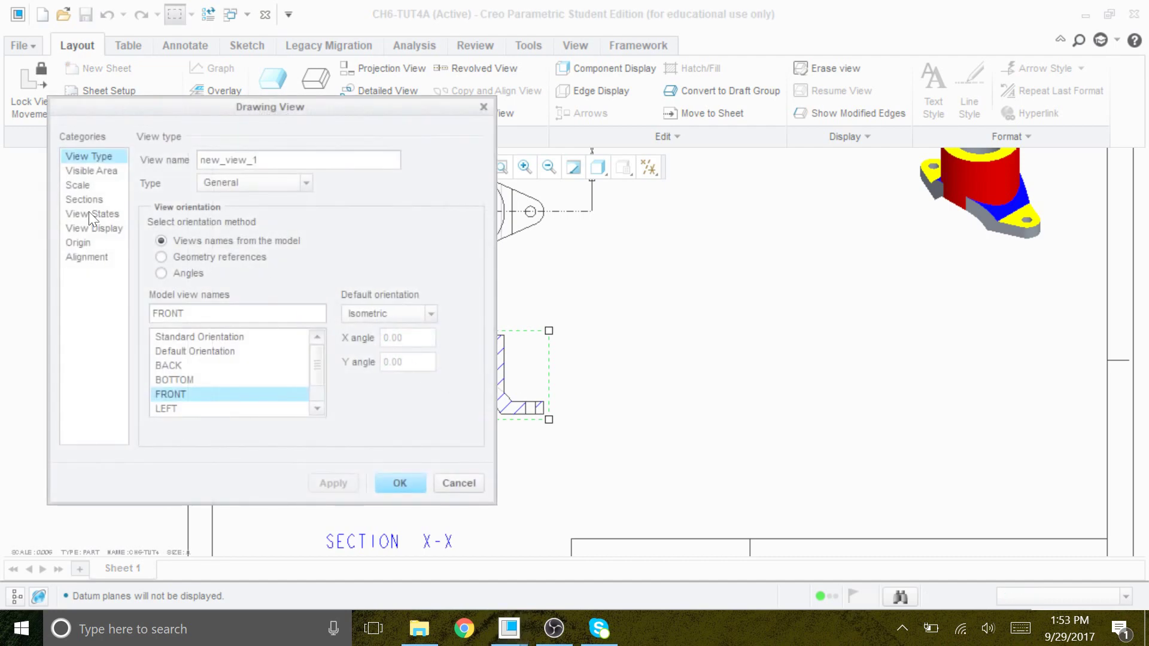
click(102, 227)
click(287, 179)
click(247, 242)
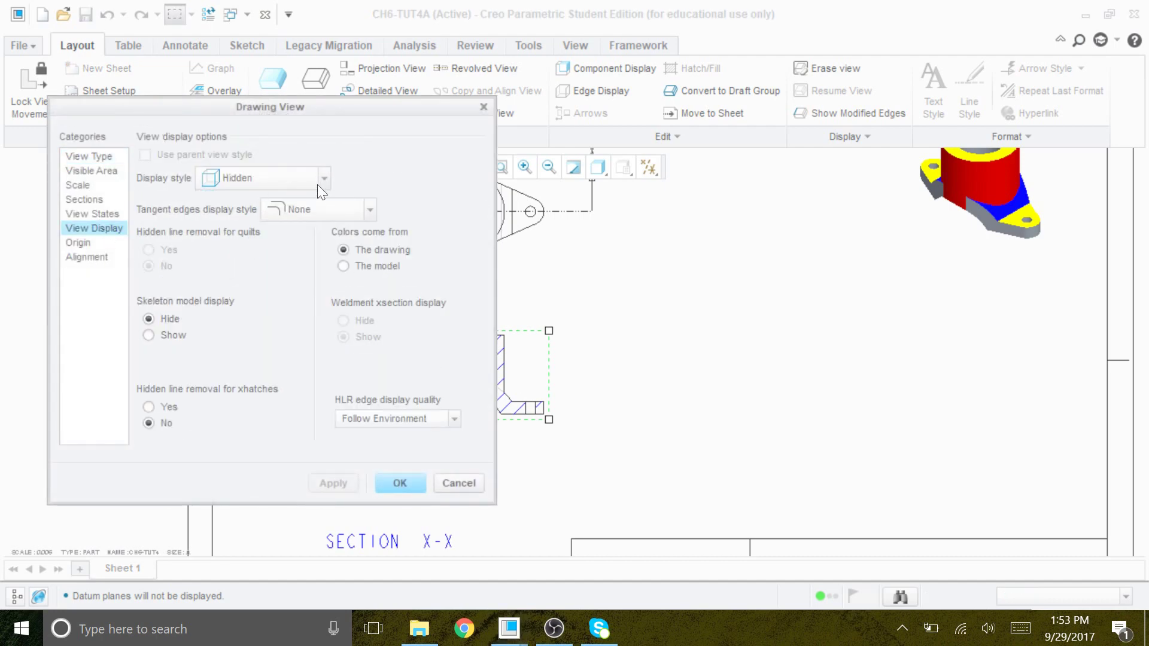
click(235, 178)
click(225, 260)
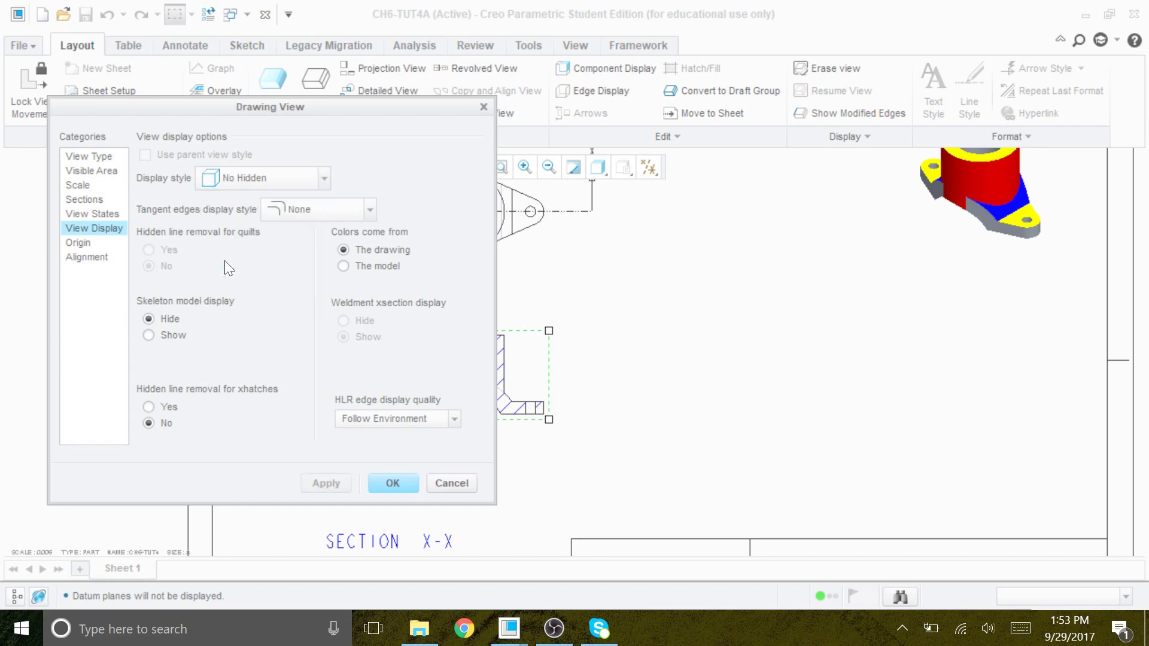
click(393, 483)
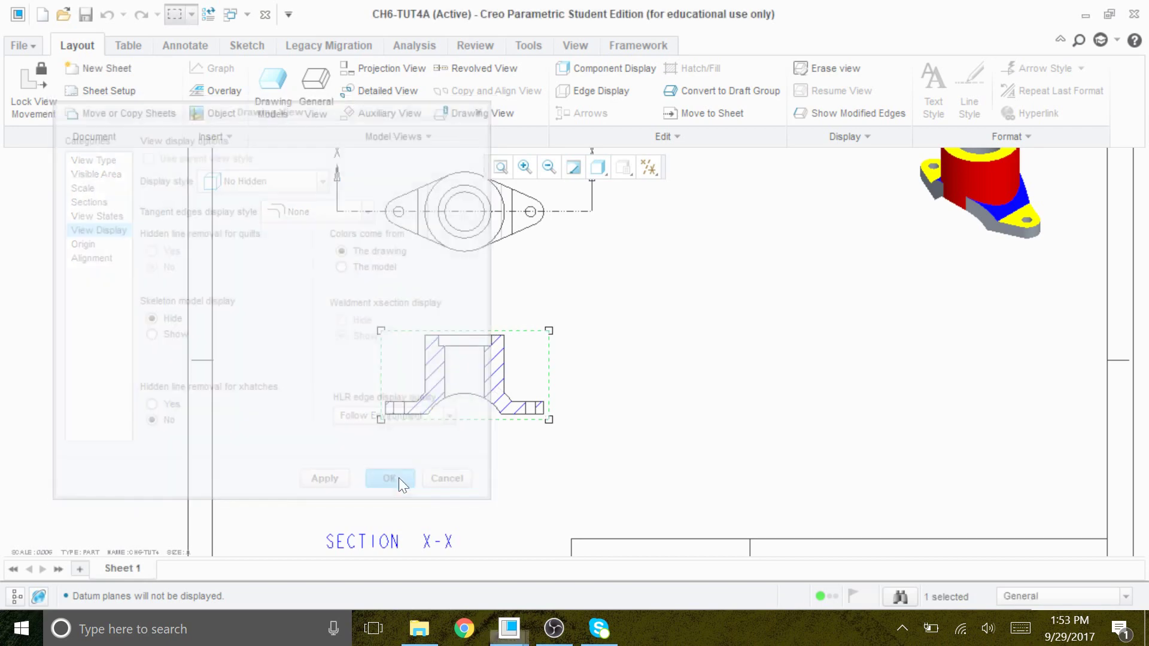
- Halve the overall cross-hatch spacing of the sectioned front view and finish the hatch edit
scroll(518, 386, up, 5)
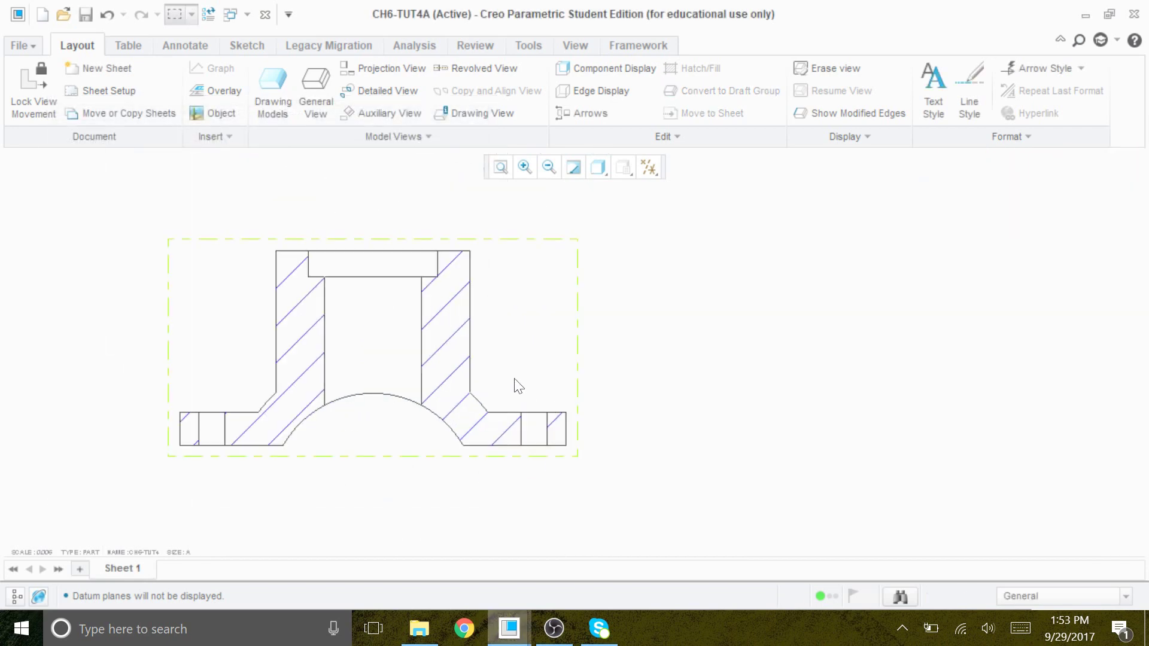
double_click(453, 376)
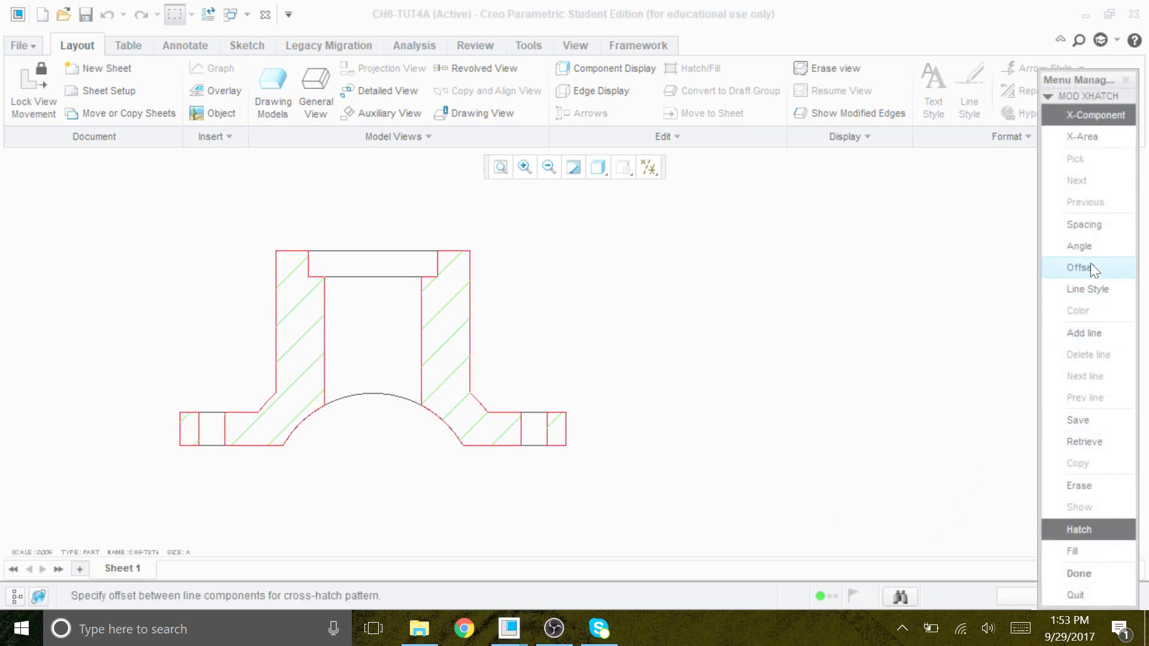
click(1091, 230)
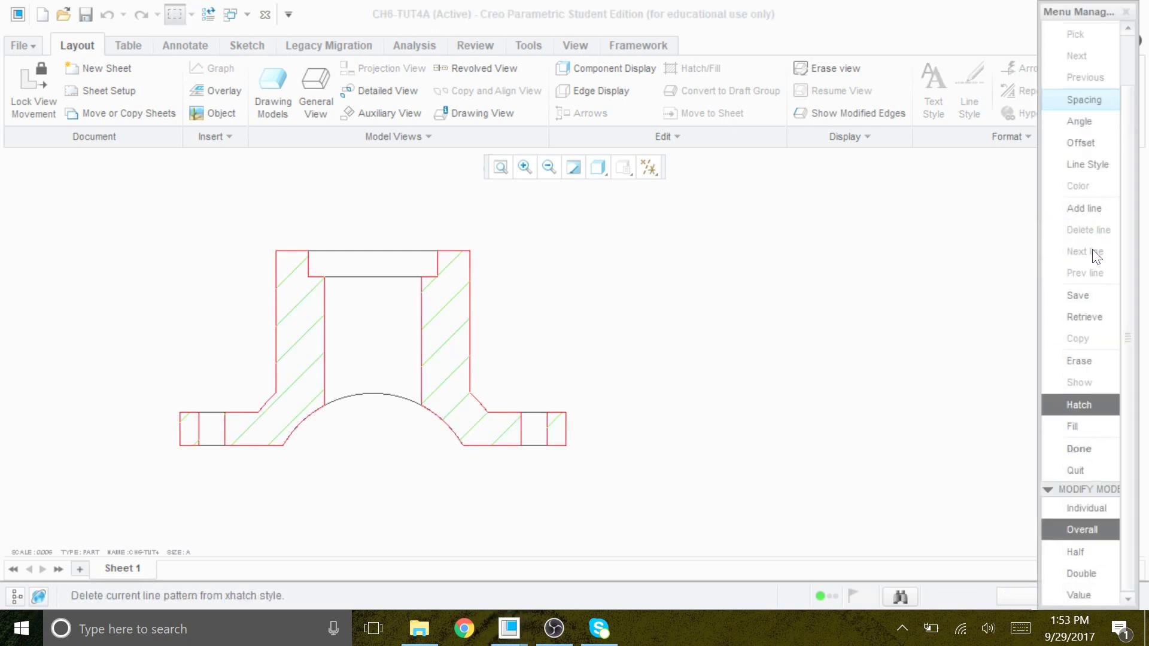
click(1079, 553)
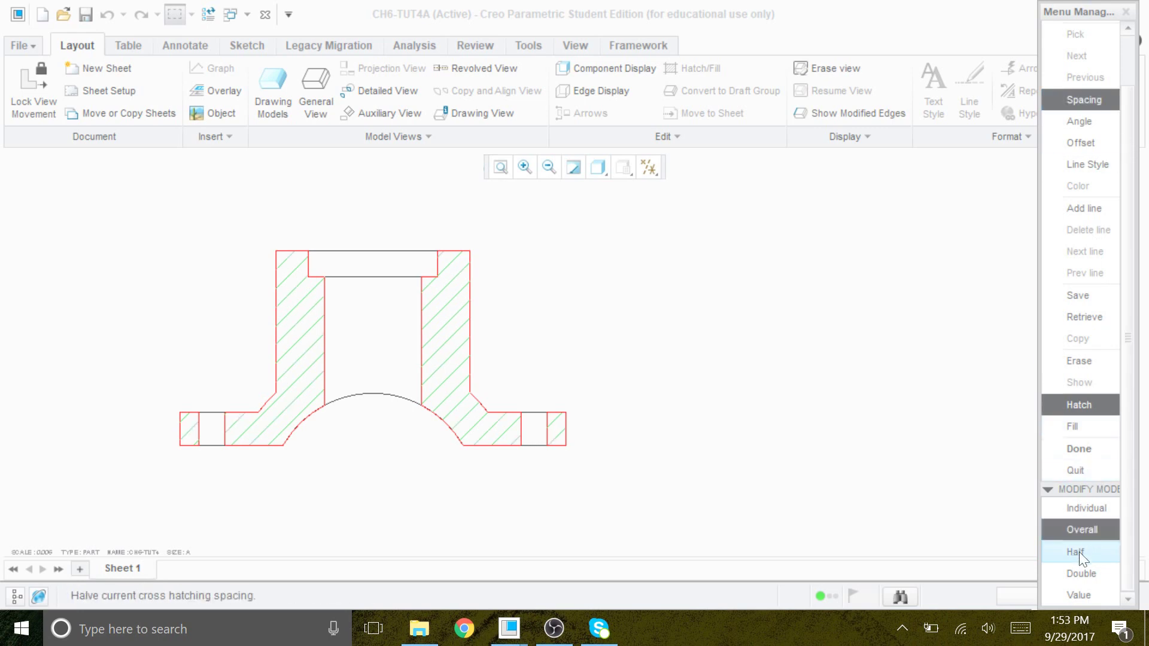
click(1090, 447)
scroll(897, 418, down, 2)
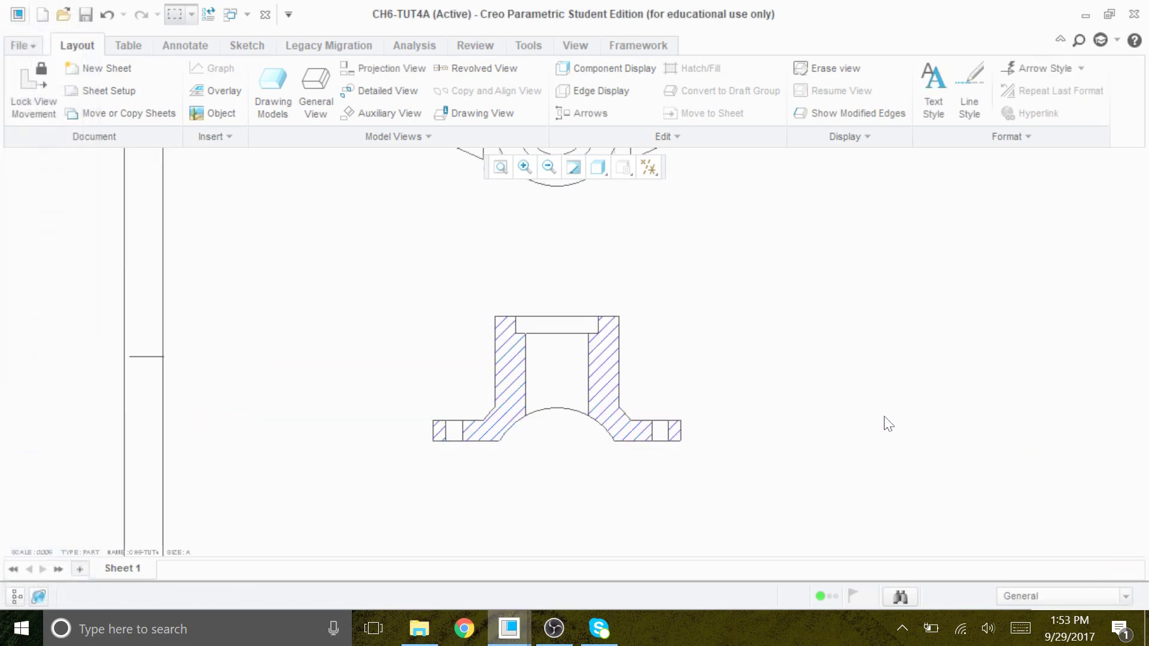
- Show the model axes A_1, A_3, A_4, A_5 and A_10 as centerlines in the top view
scroll(888, 418, down, 2)
scroll(950, 348, up, 1)
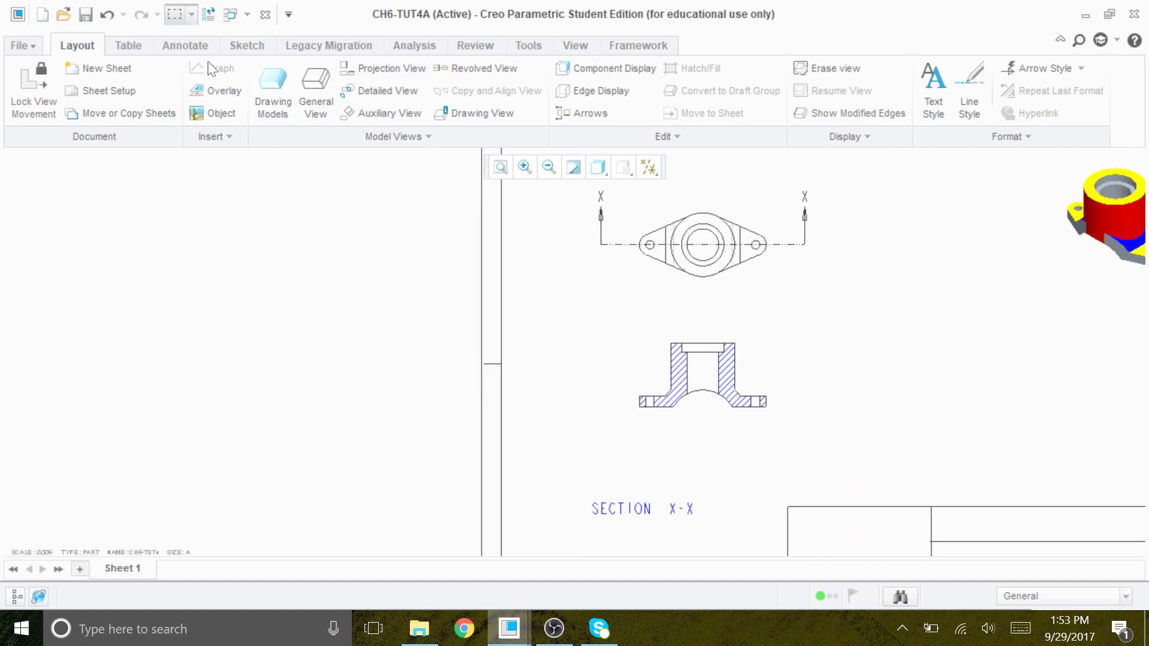
click(182, 44)
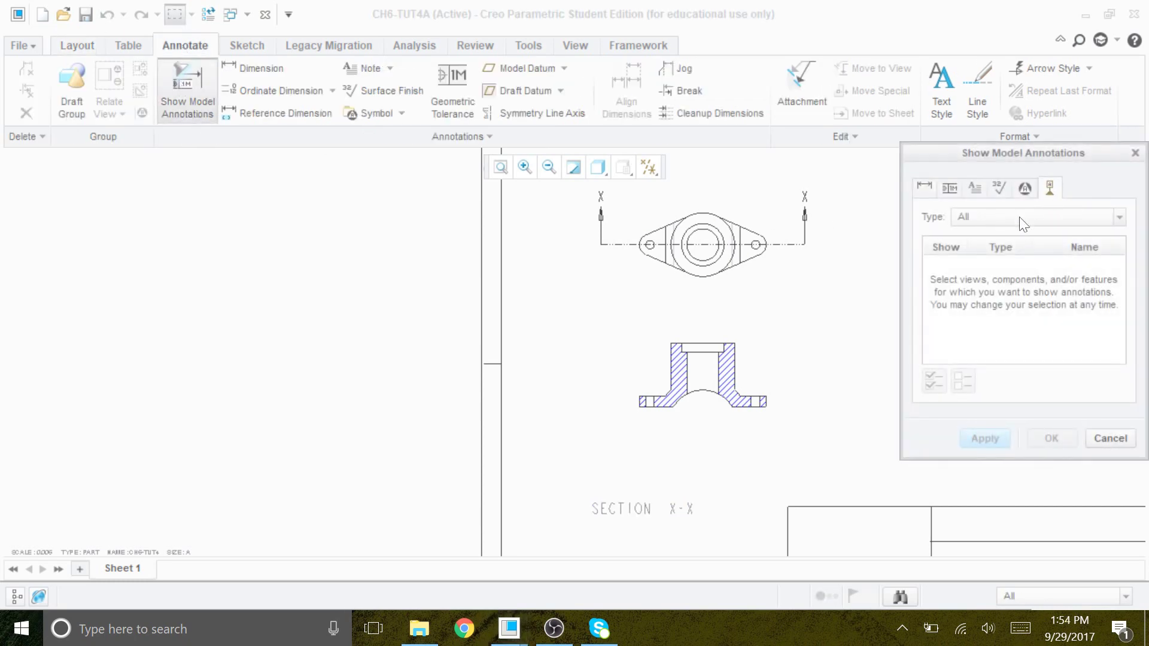
click(757, 226)
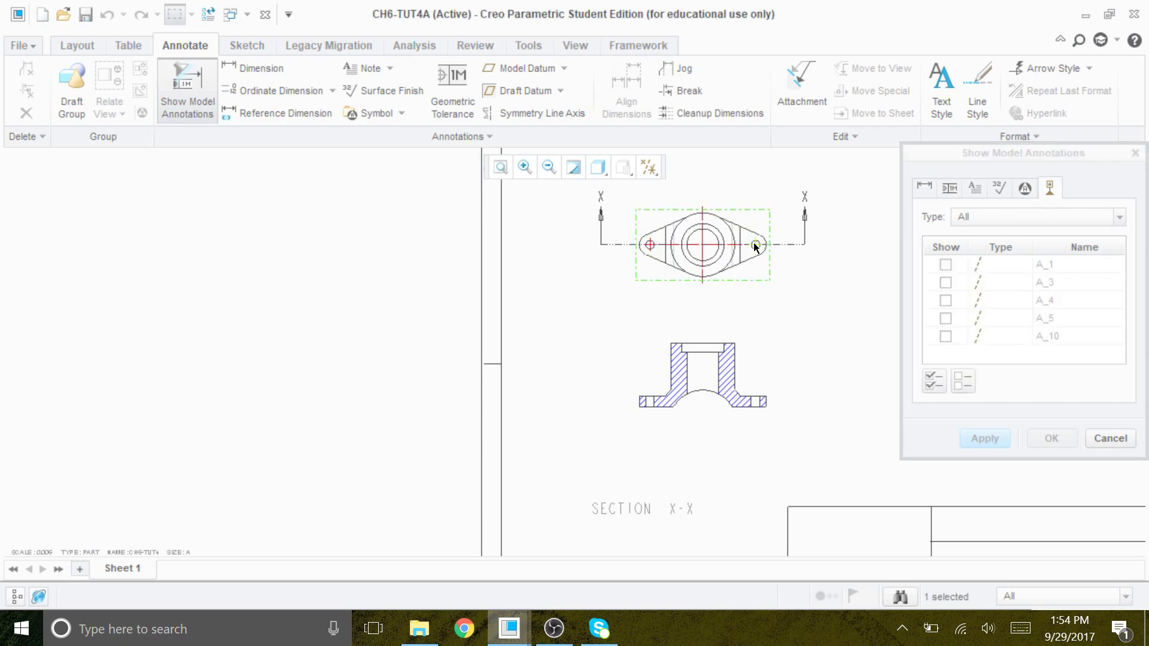
scroll(736, 234, up, 4)
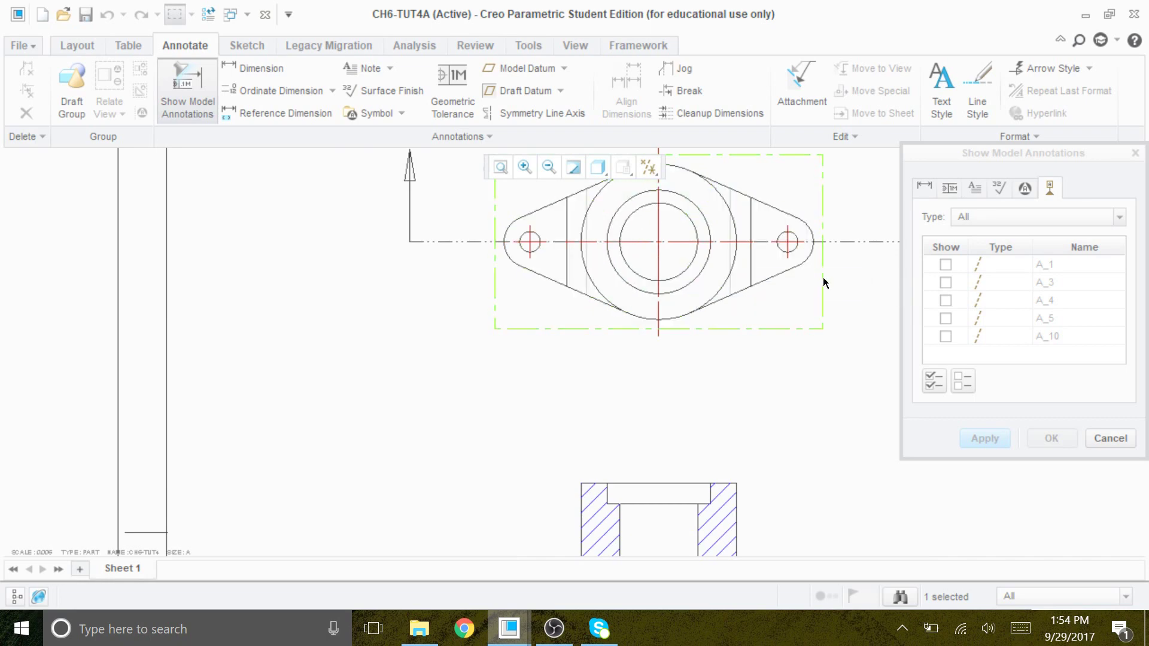
scroll(791, 239, up, 3)
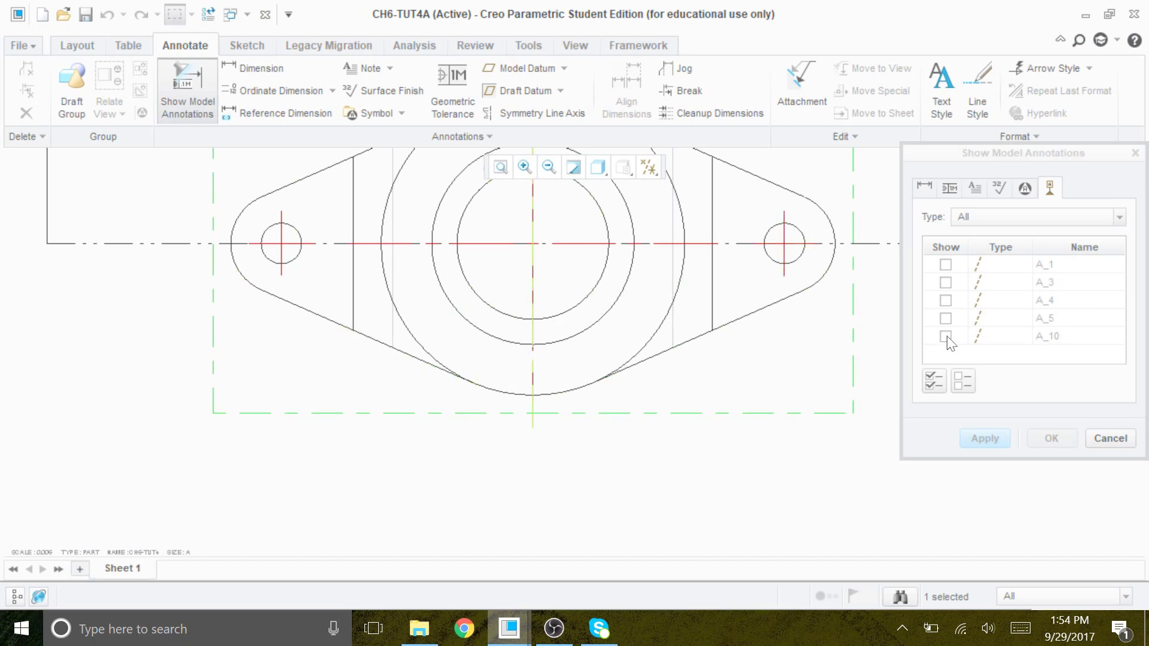
click(946, 337)
click(946, 318)
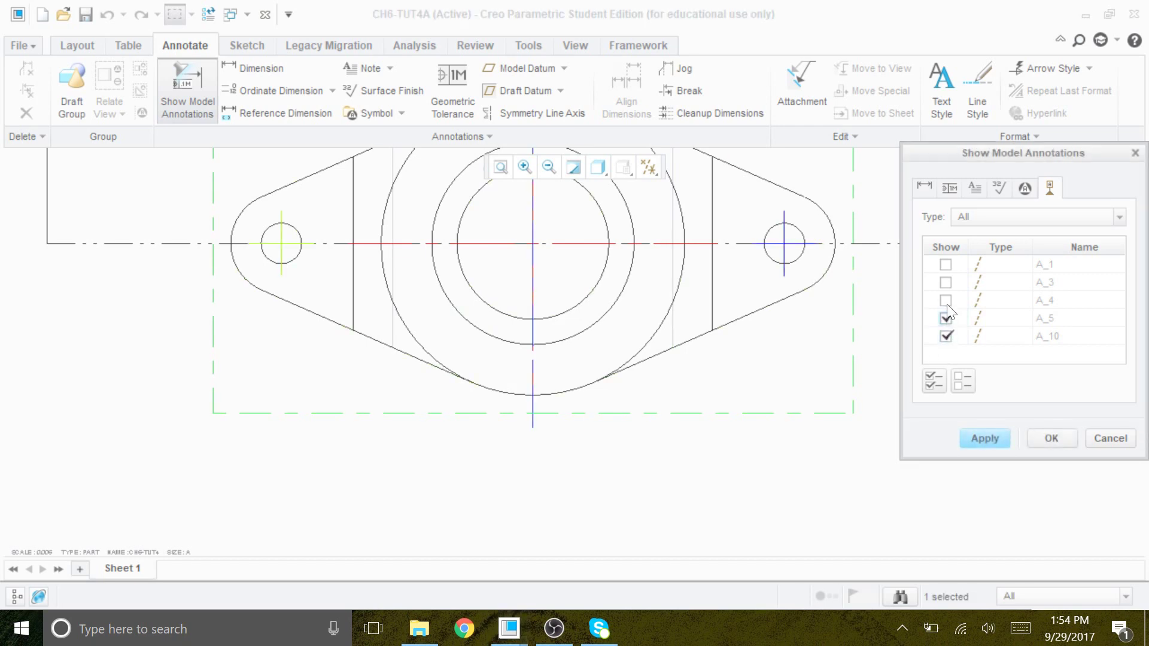
click(946, 281)
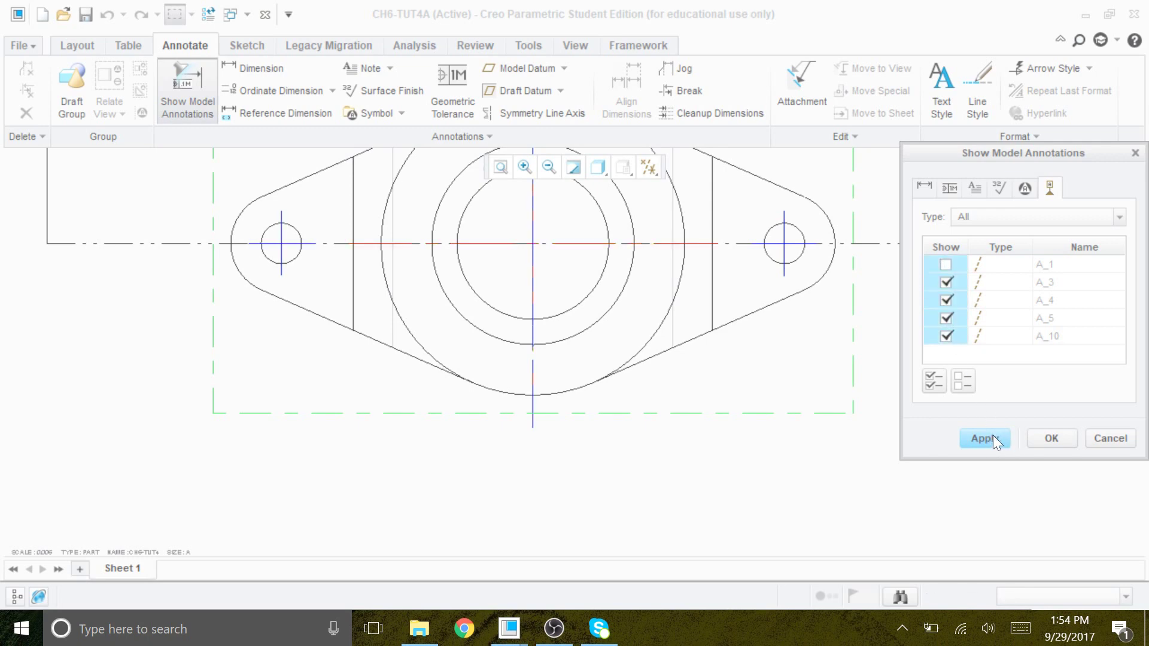
click(975, 435)
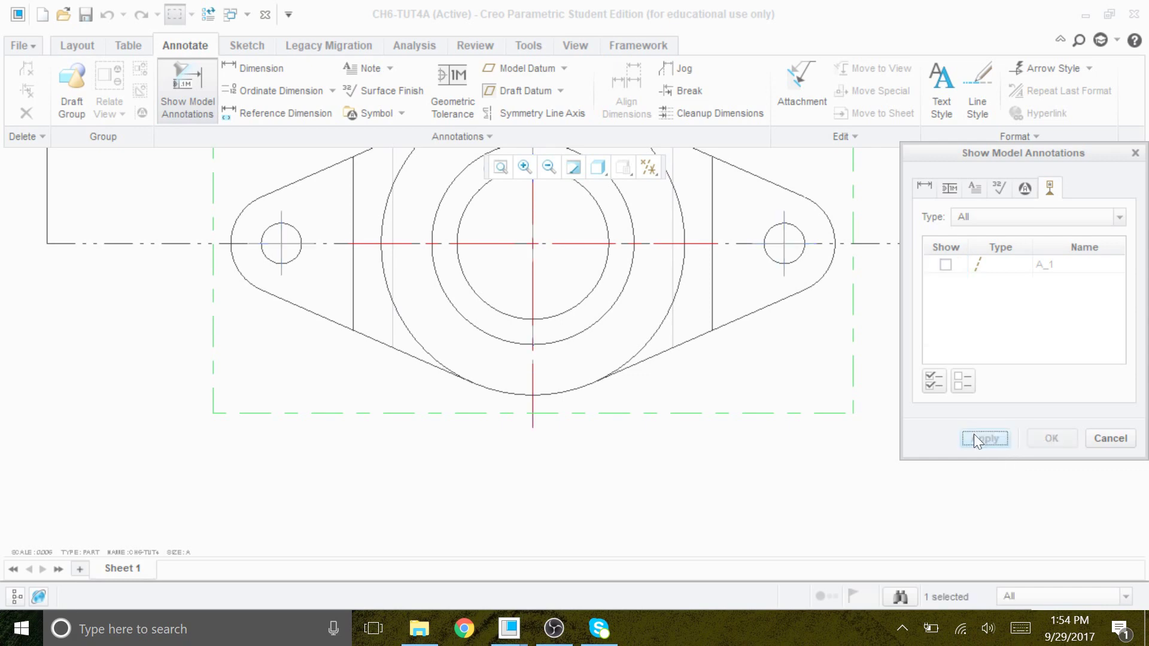
click(946, 264)
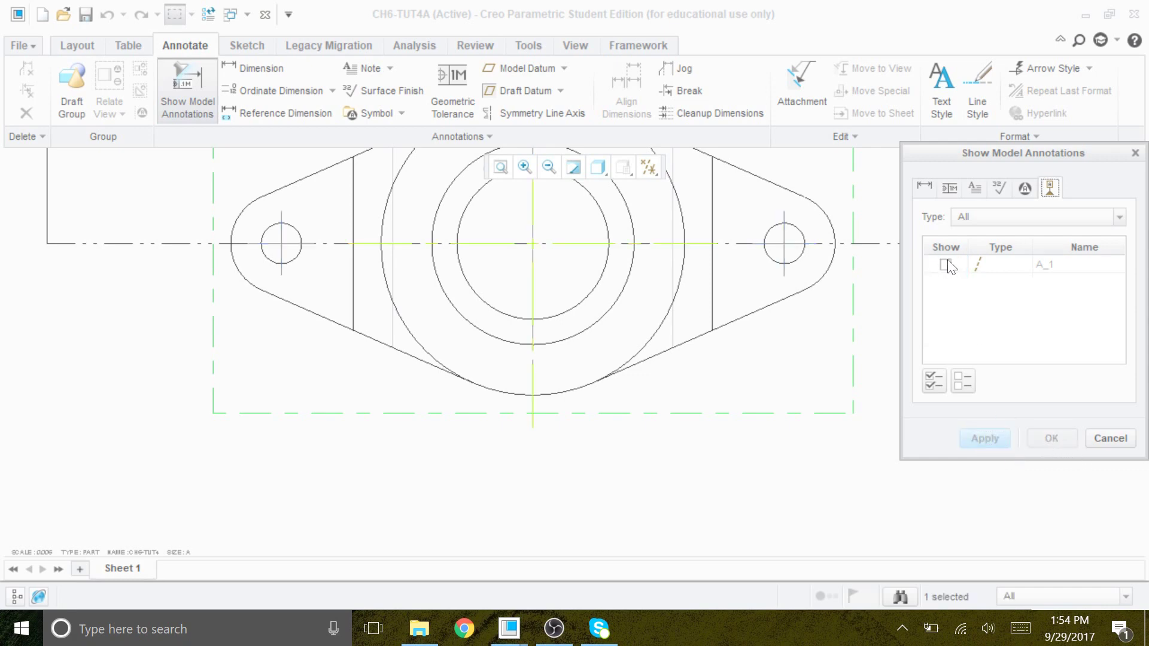
click(999, 438)
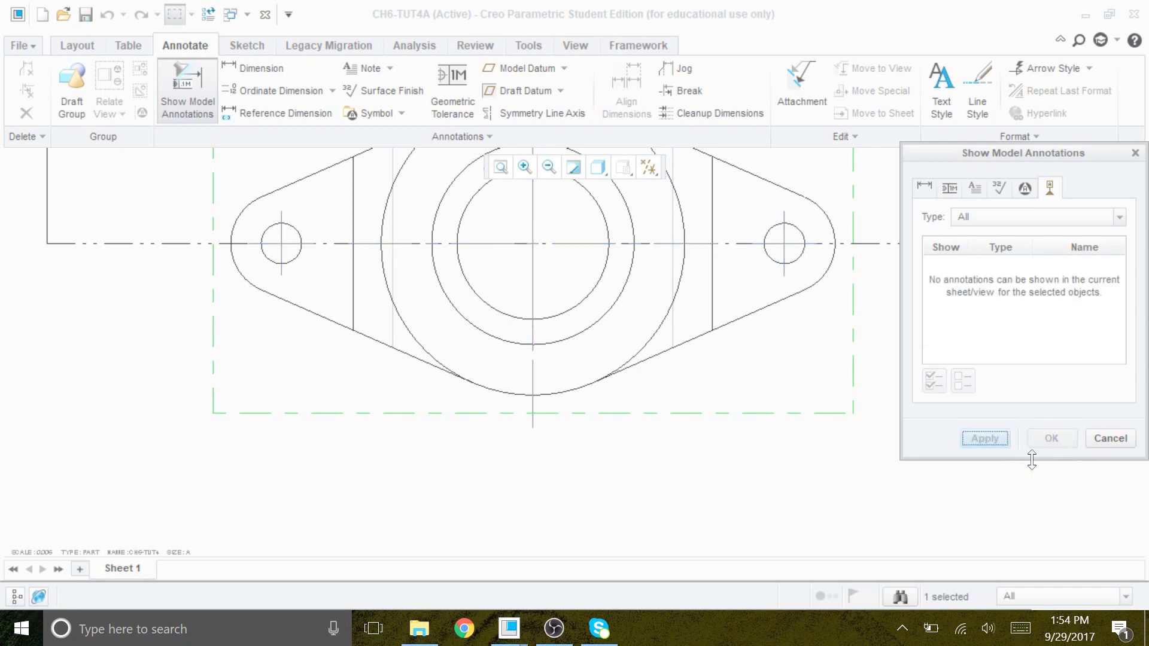
- Show the model axes A_1, A_3, A_4, A_5 and A_10 in the sectioned front view and finish showing annotations
scroll(864, 269, up, 5)
scroll(875, 399, down, 4)
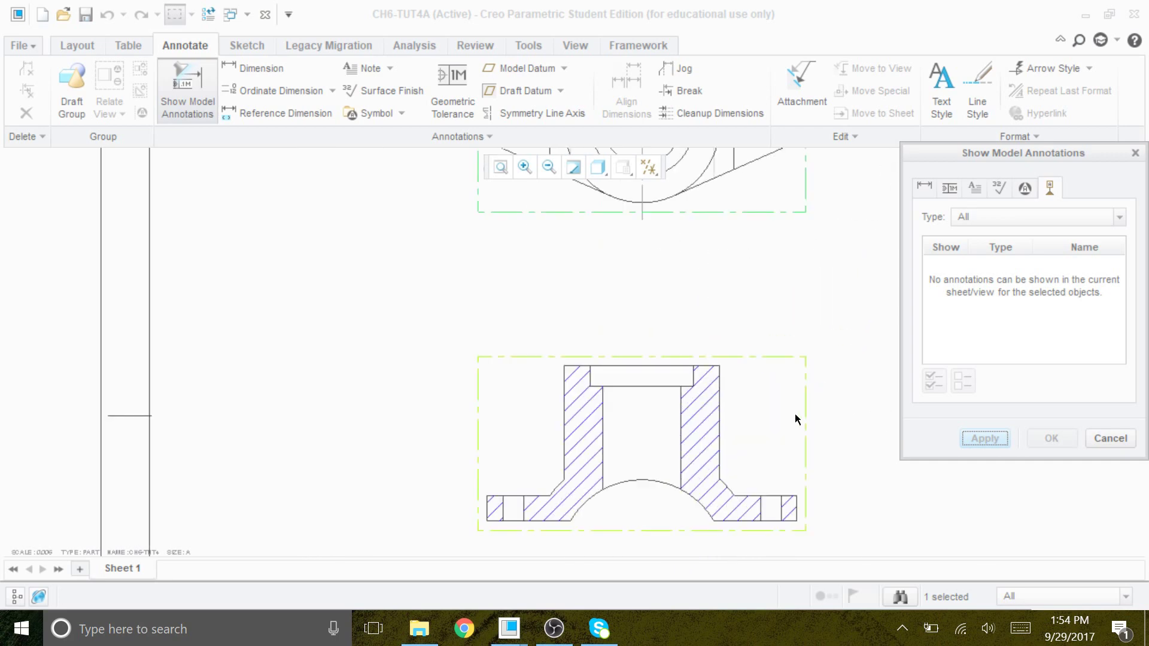
click(759, 413)
click(946, 336)
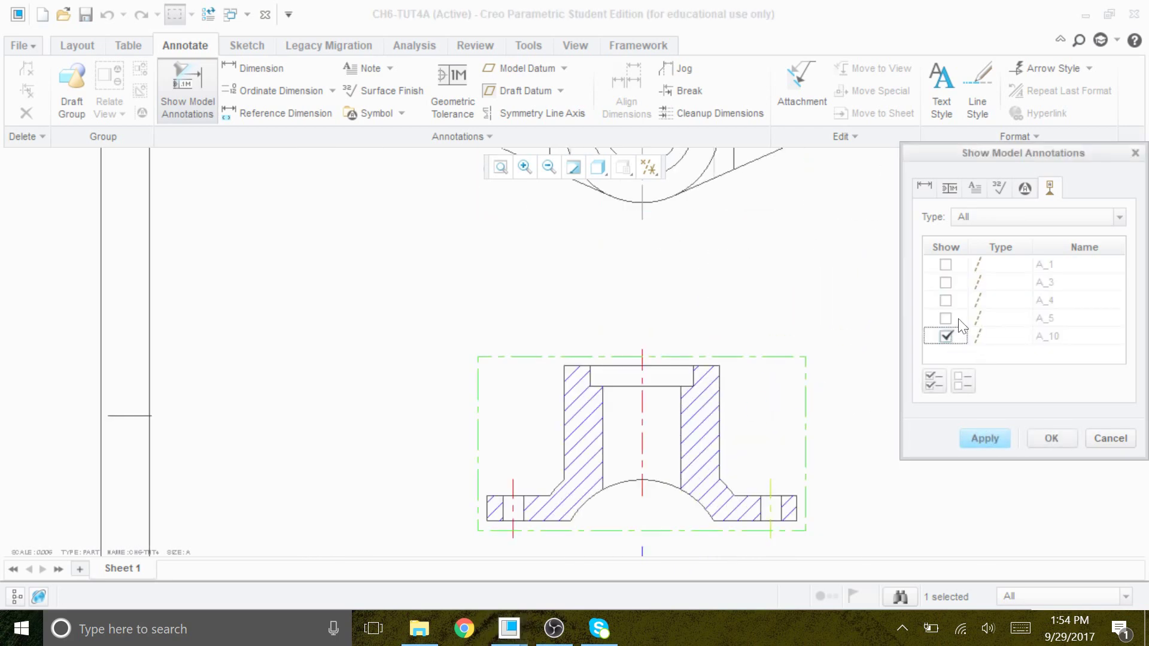
click(945, 318)
click(944, 300)
drag(945, 282, 946, 271)
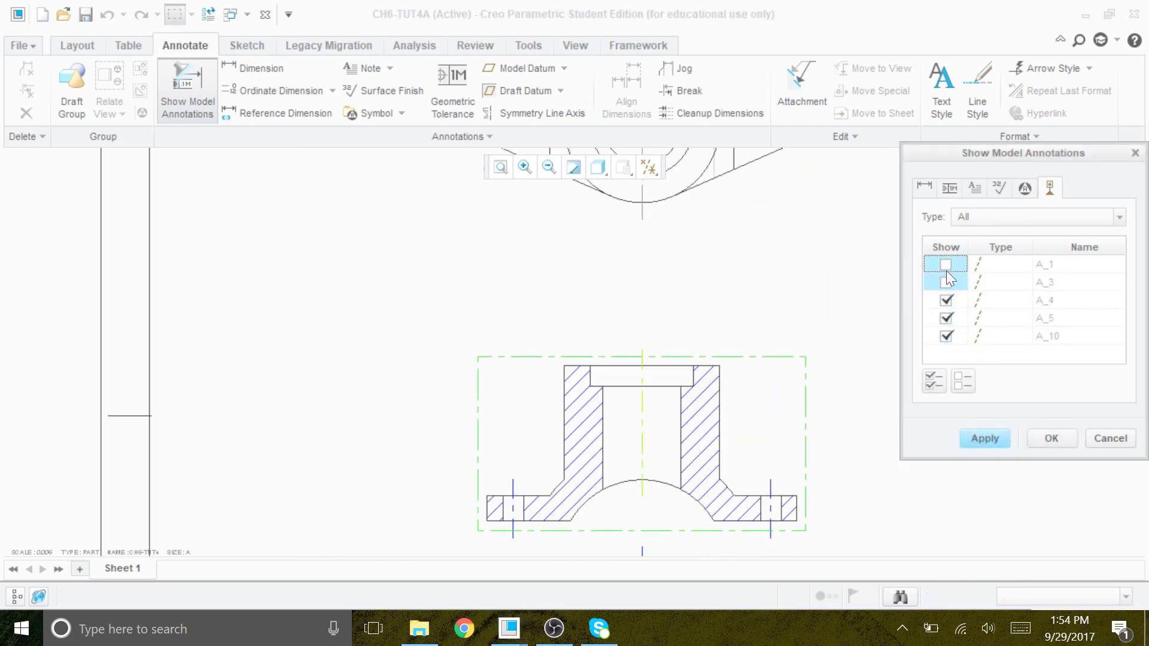
click(983, 439)
click(945, 299)
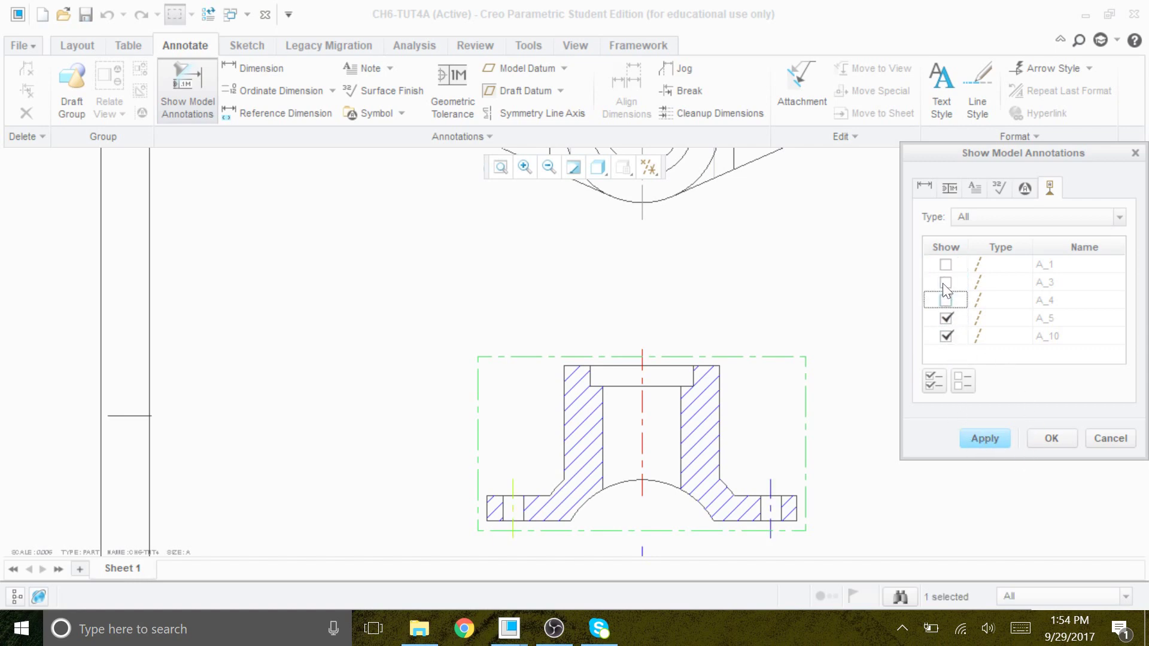
click(946, 281)
click(945, 266)
click(945, 301)
click(990, 438)
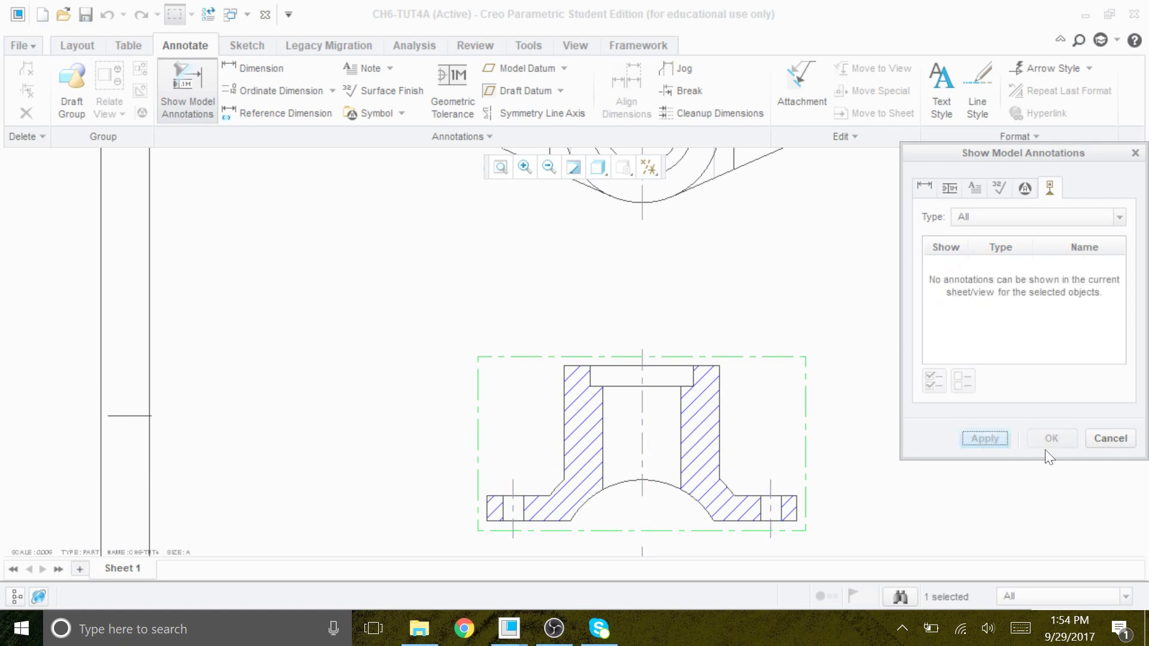
click(1111, 438)
scroll(830, 400, down, 5)
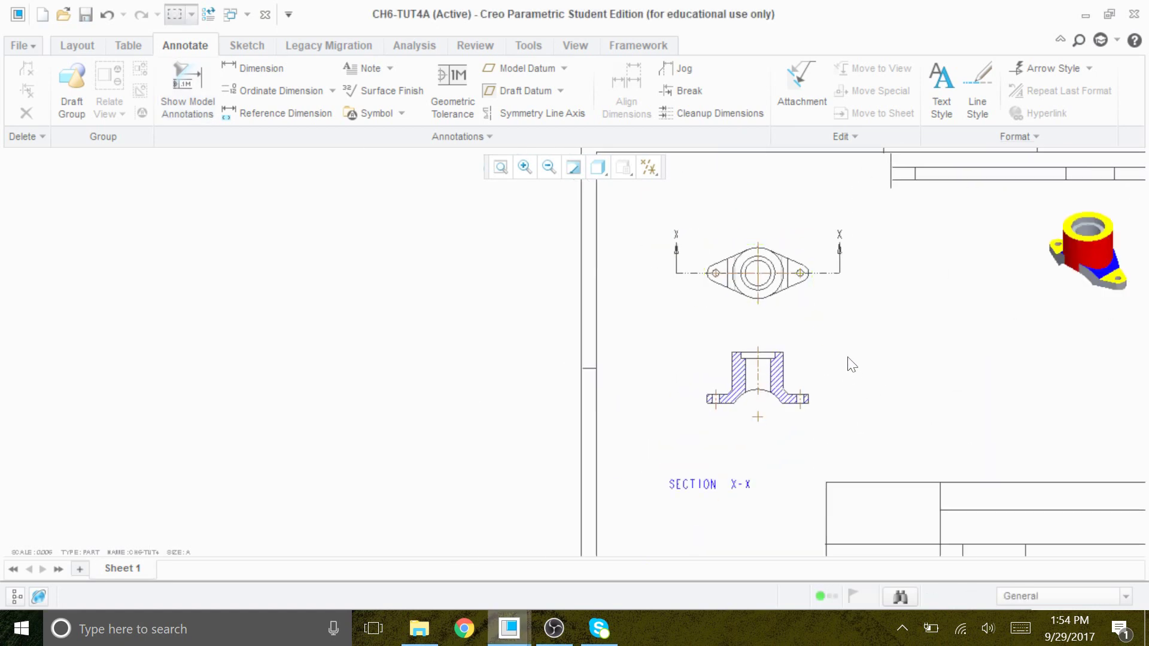
scroll(860, 280, up, 2)
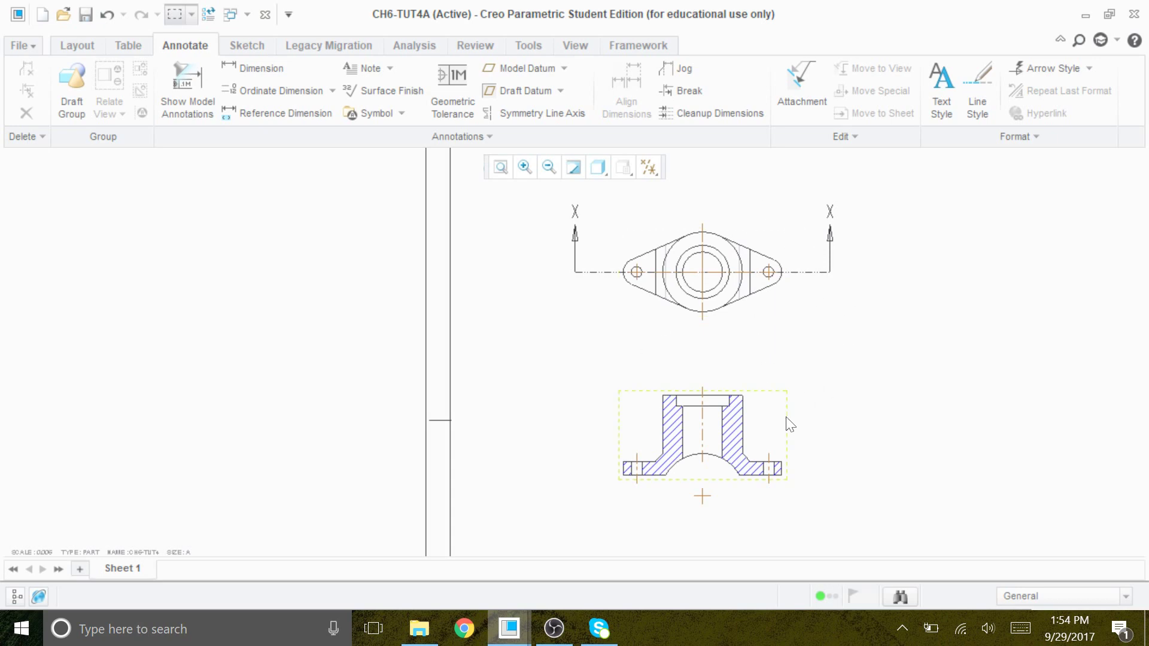
click(256, 69)
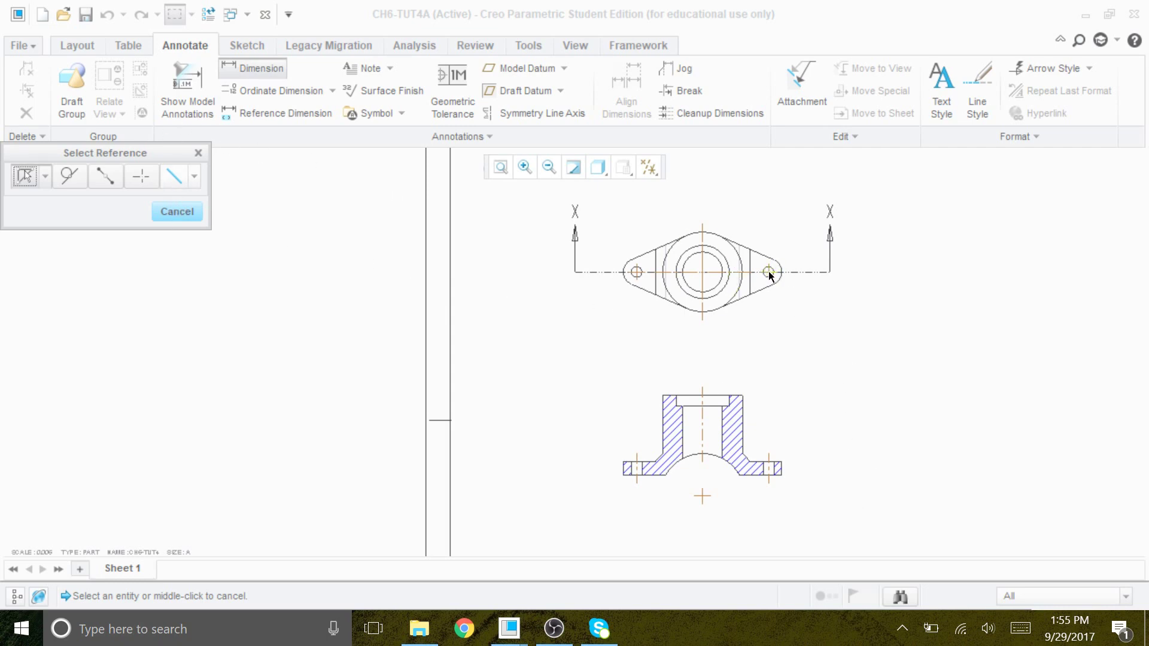
scroll(769, 271, up, 6)
scroll(773, 297, up, 4)
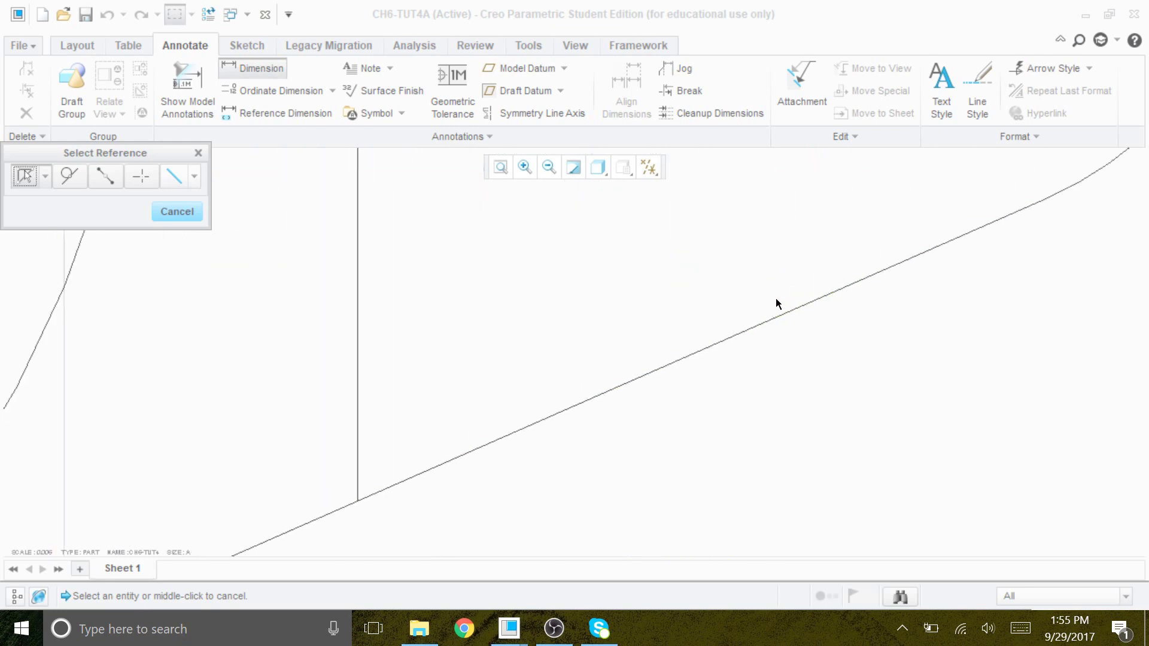
click(500, 167)
scroll(479, 298, up, 5)
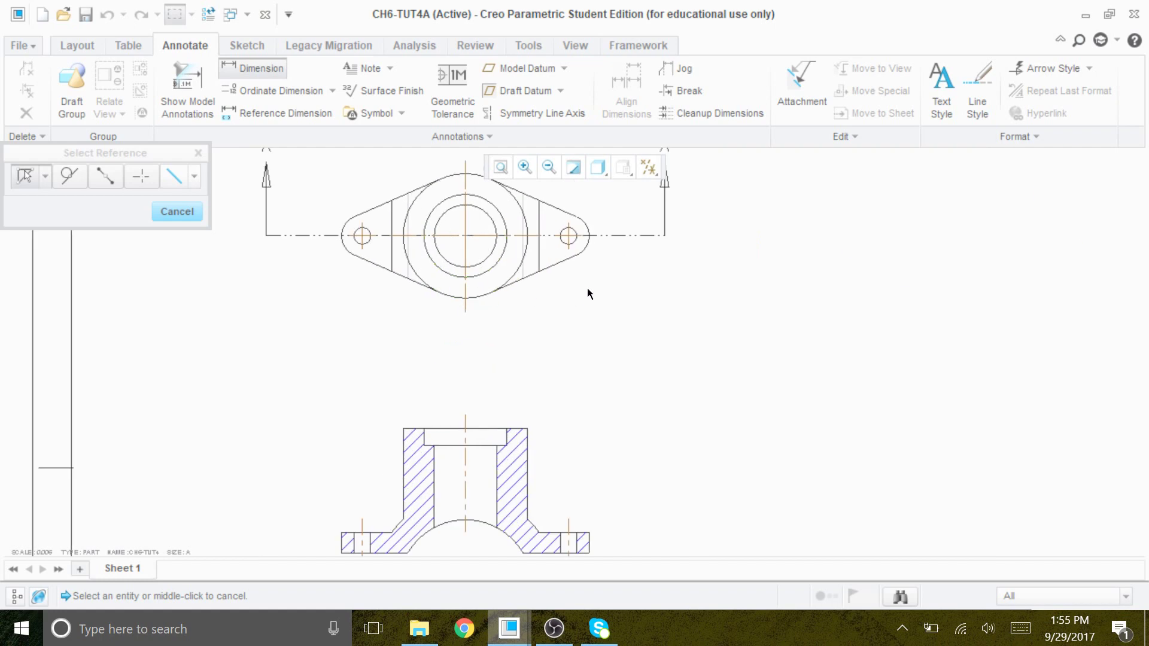
click(569, 251)
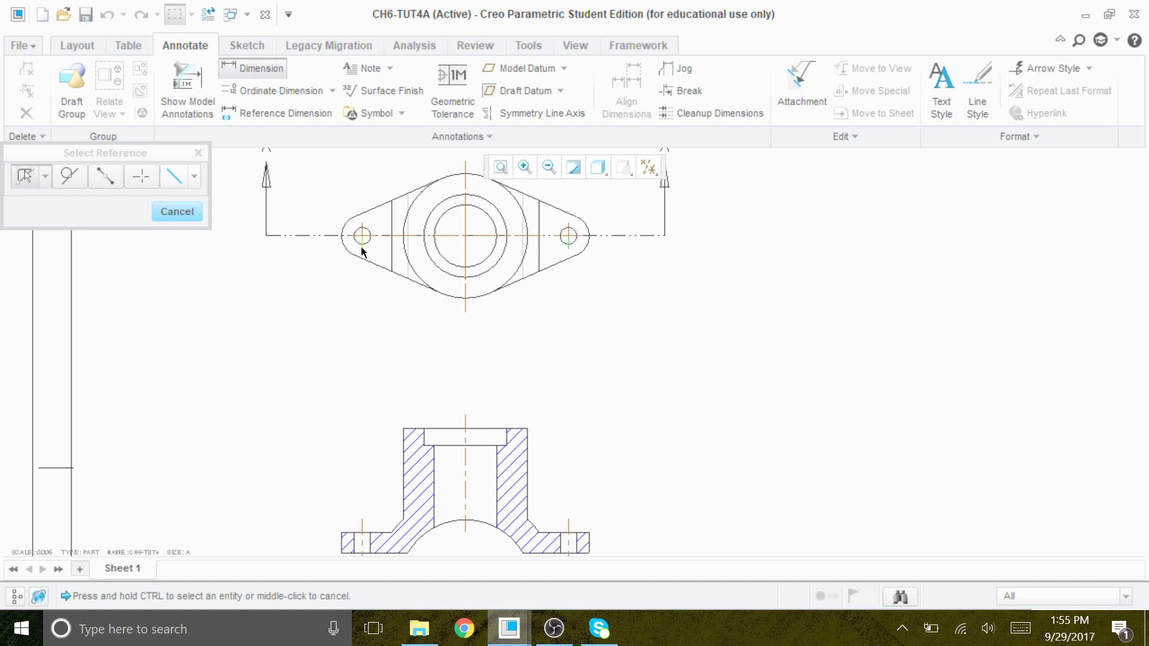
middle_click(454, 340)
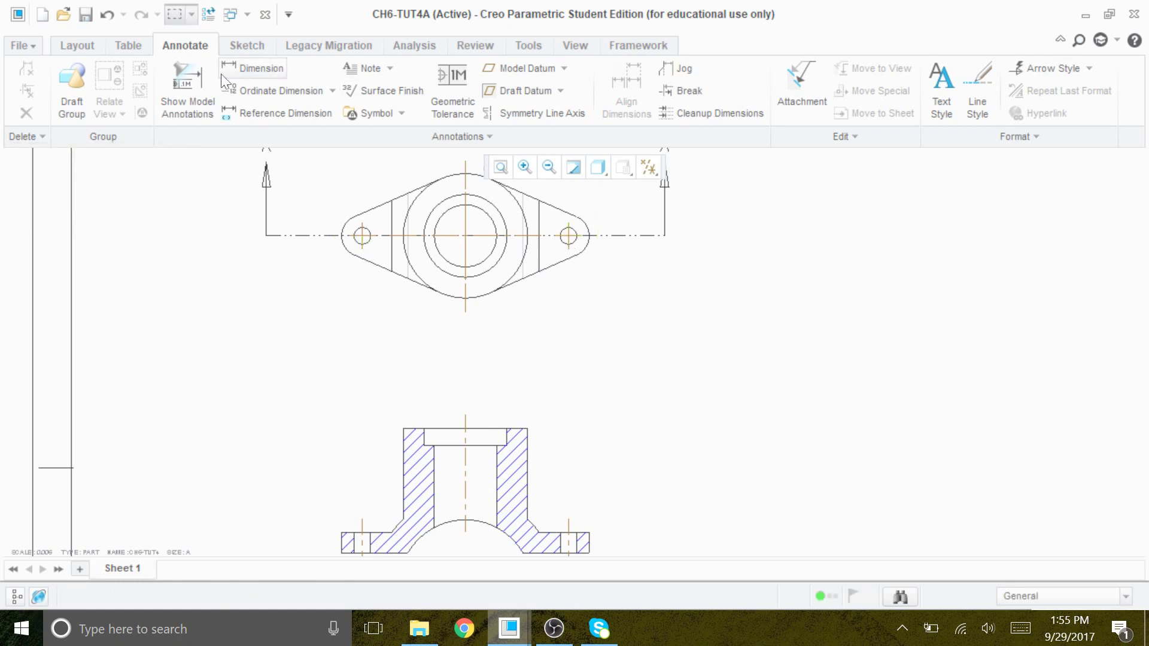
- Dimension the horizontal distance between the two small holes' centerlines in the top view, placing it below the view
click(251, 70)
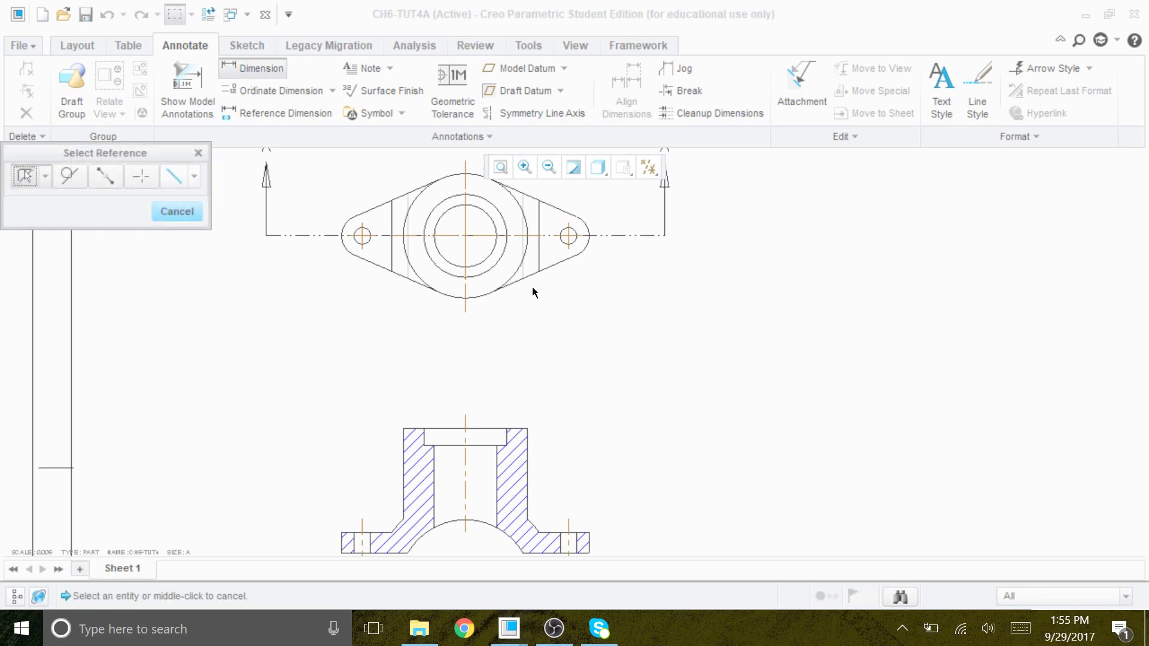
click(568, 250)
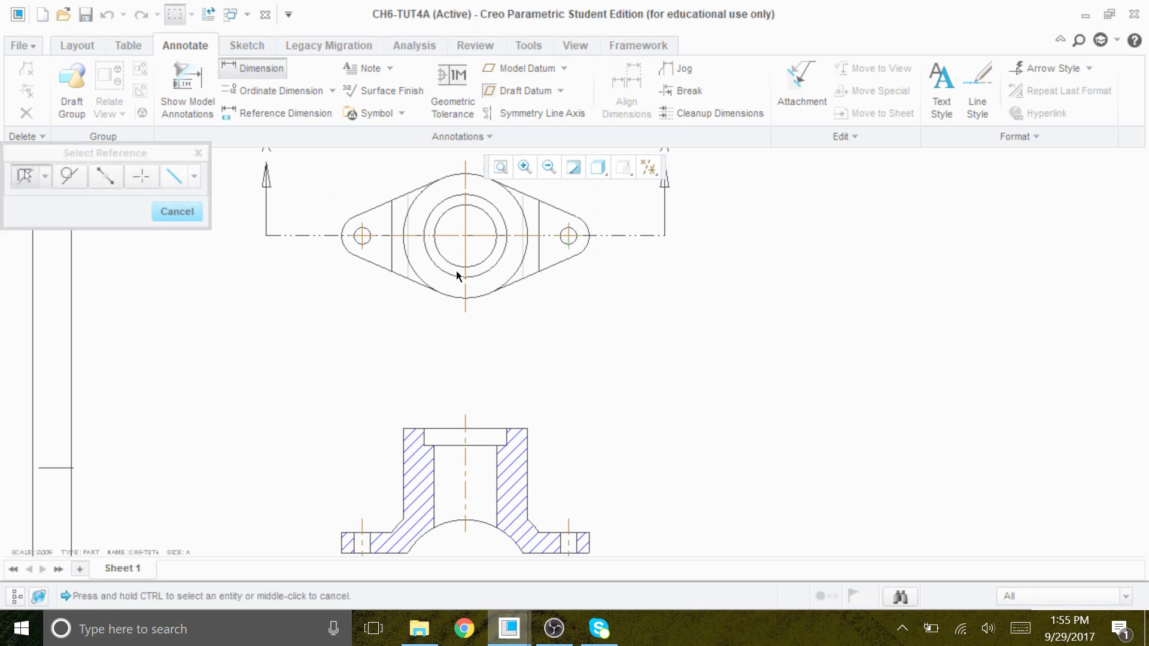
ctrl+click(362, 242)
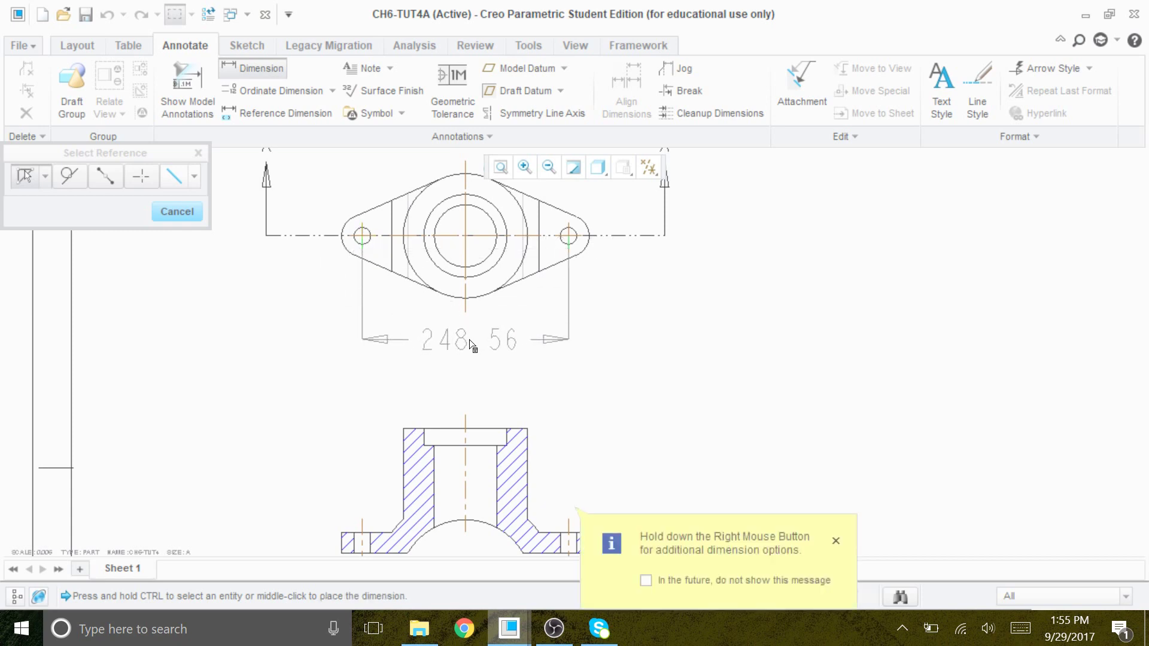
middle_click(468, 339)
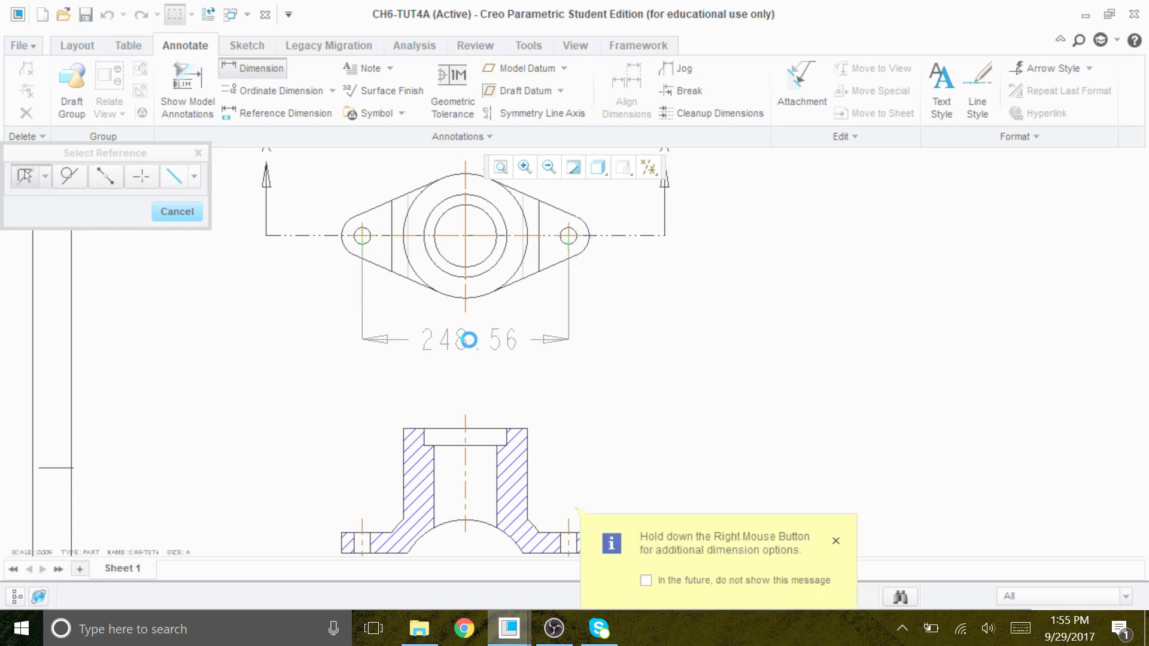
- Override the displayed value of the hole-spacing dimension below the top view with 250
click(188, 211)
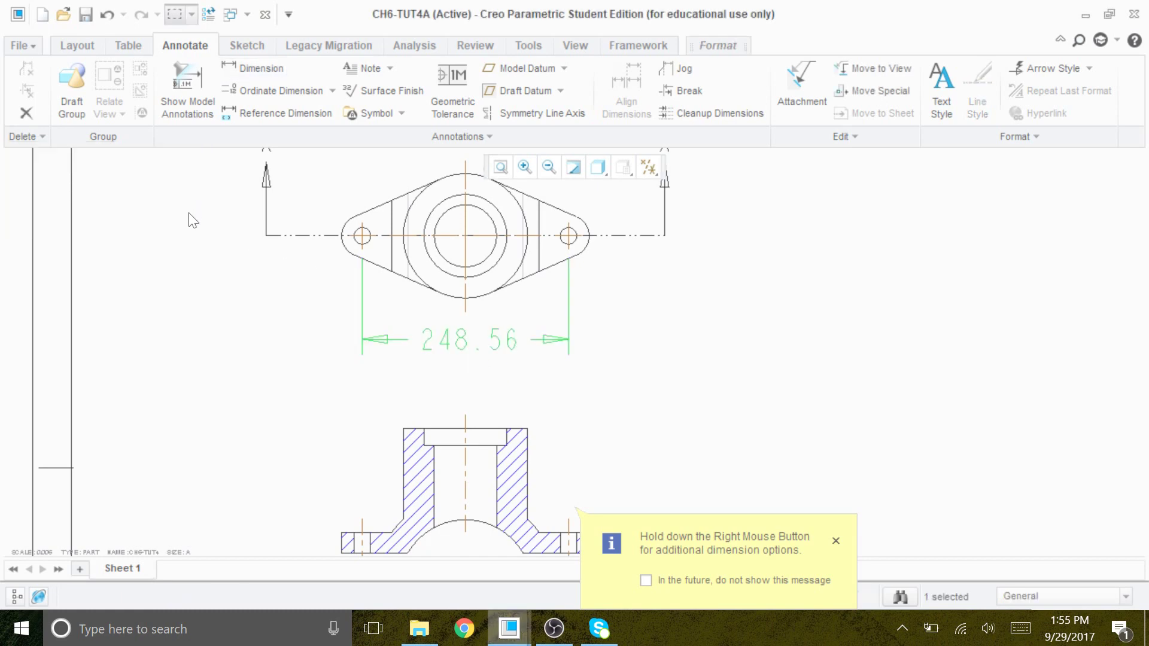
double_click(456, 343)
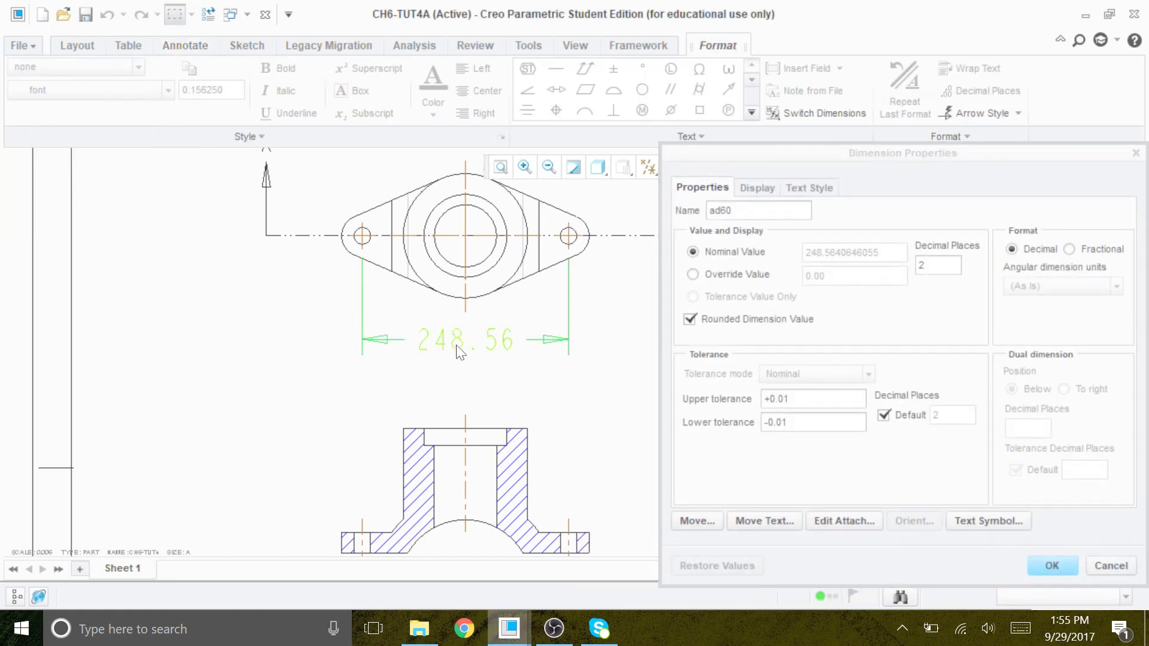
click(711, 275)
drag(828, 276, 770, 244)
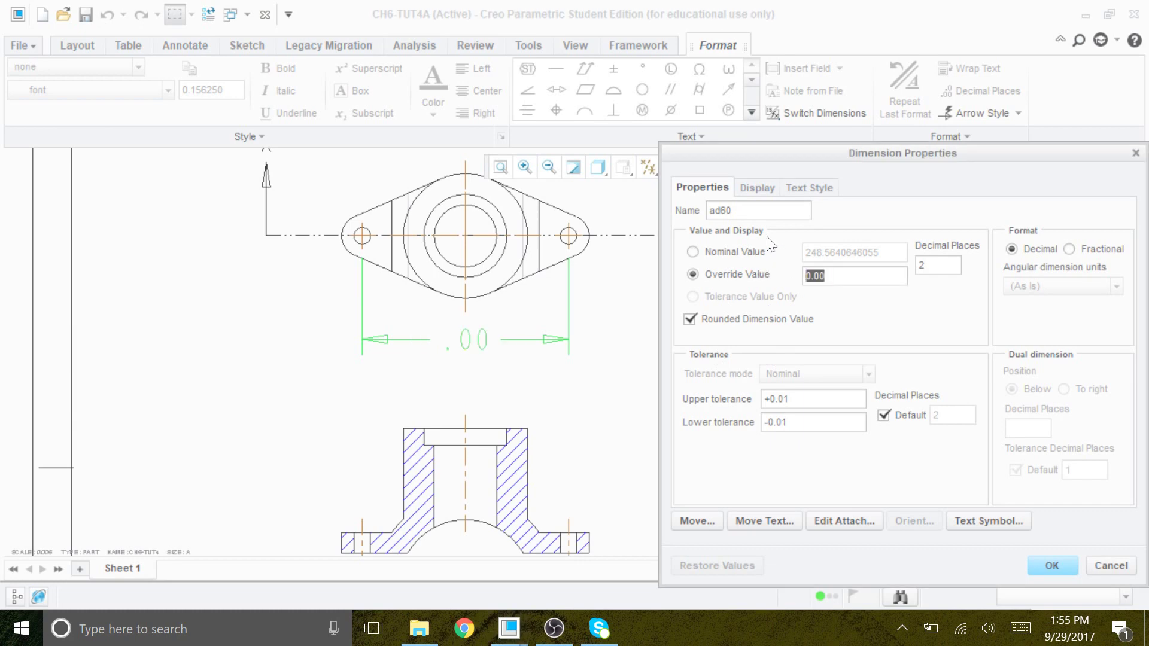
text(250)
click(1052, 566)
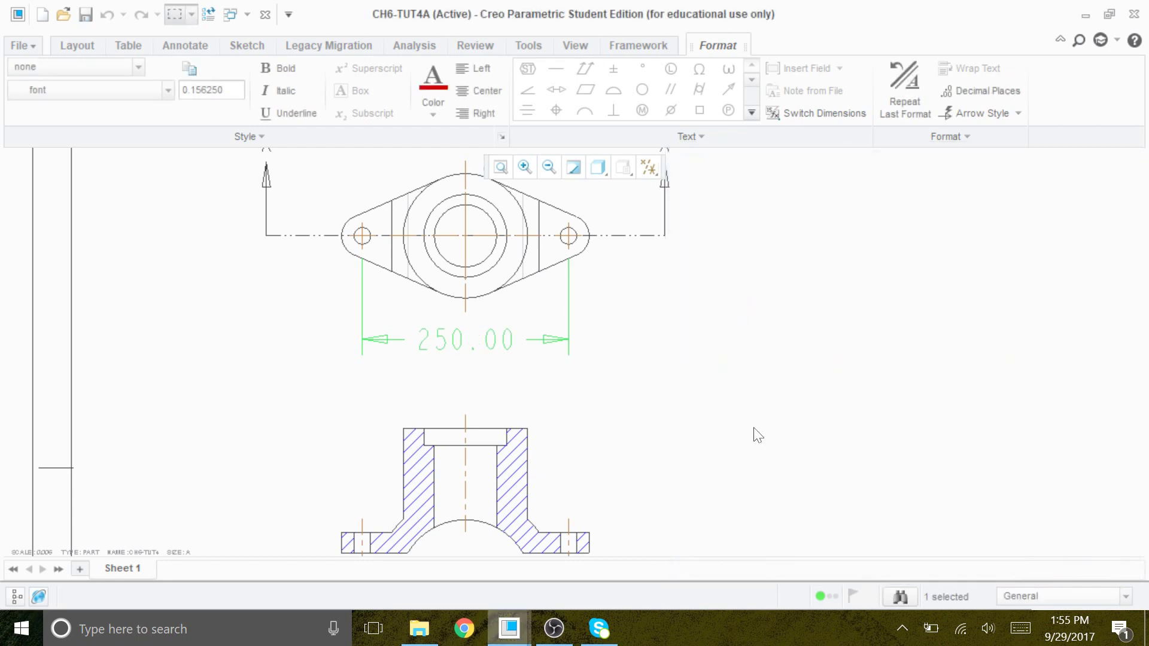
- Dimension the diameter of the central bore in the top view, placing it above and right of the view, and flip its arrows
scroll(712, 389, up, 5)
scroll(730, 362, down, 5)
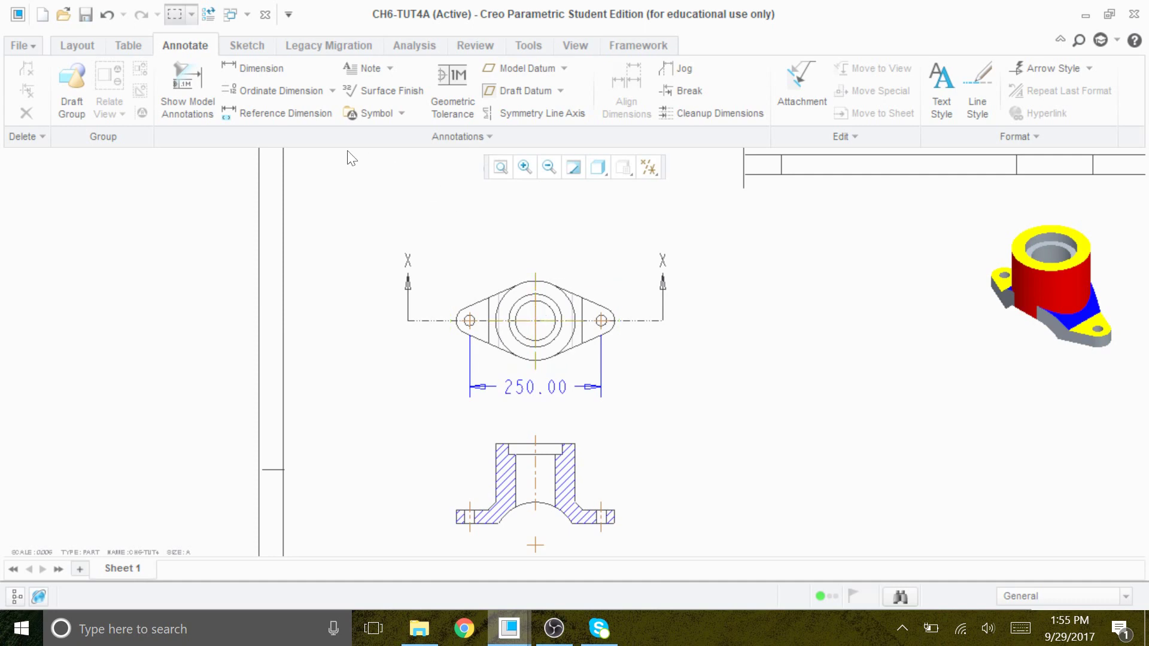
click(250, 67)
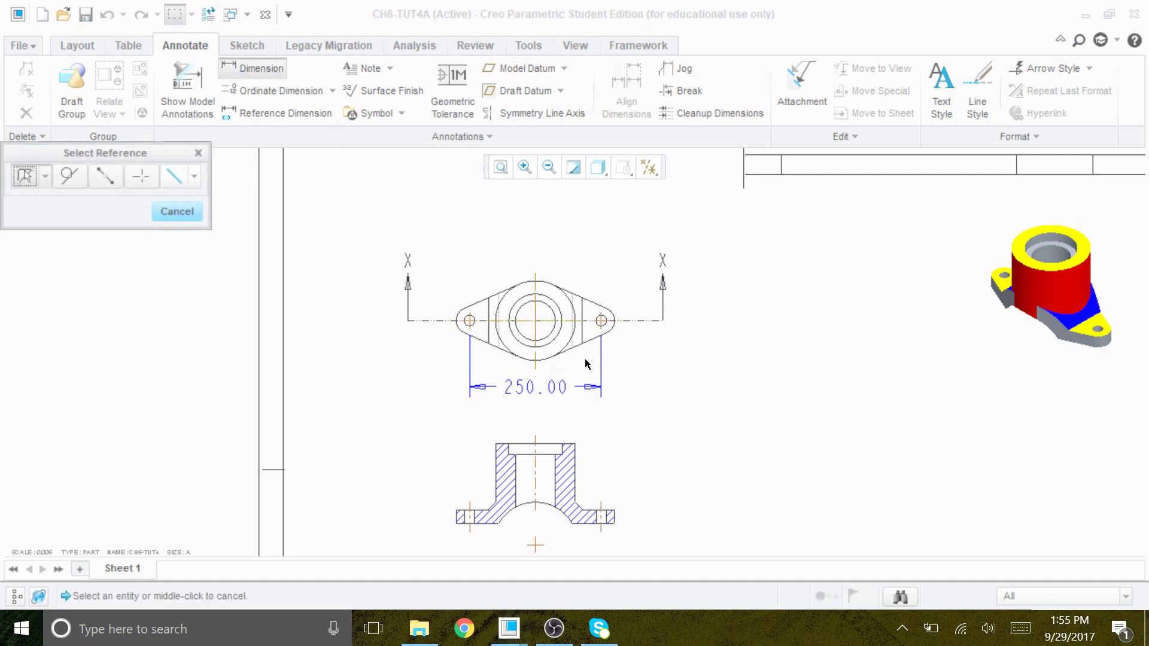
click(552, 314)
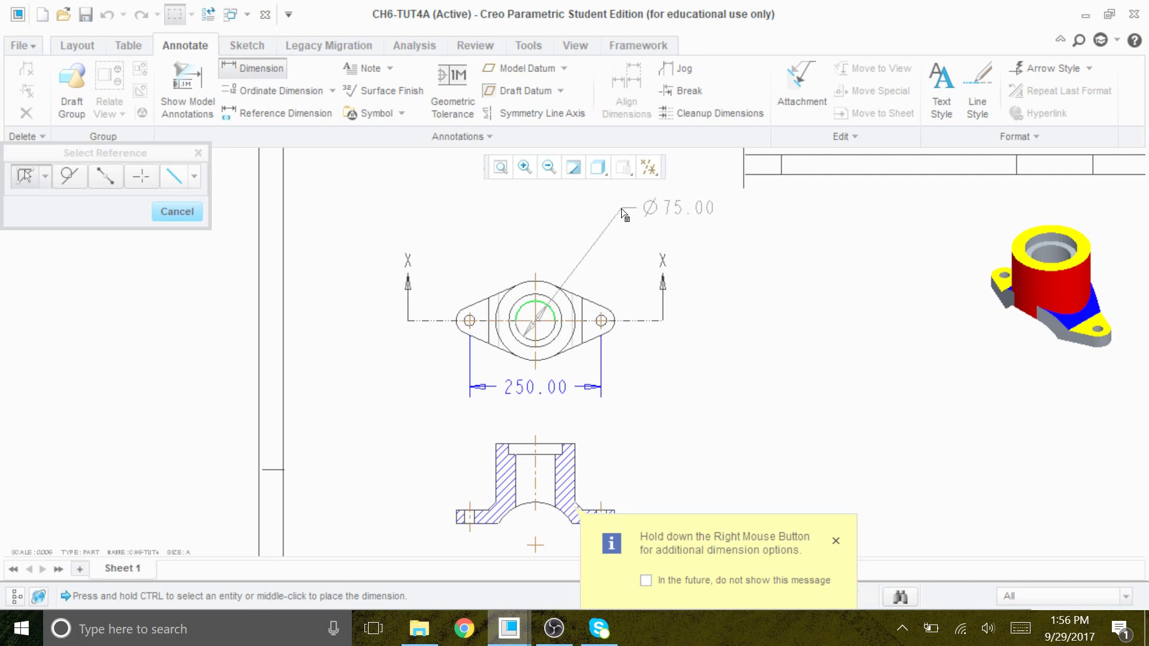
middle_click(622, 213)
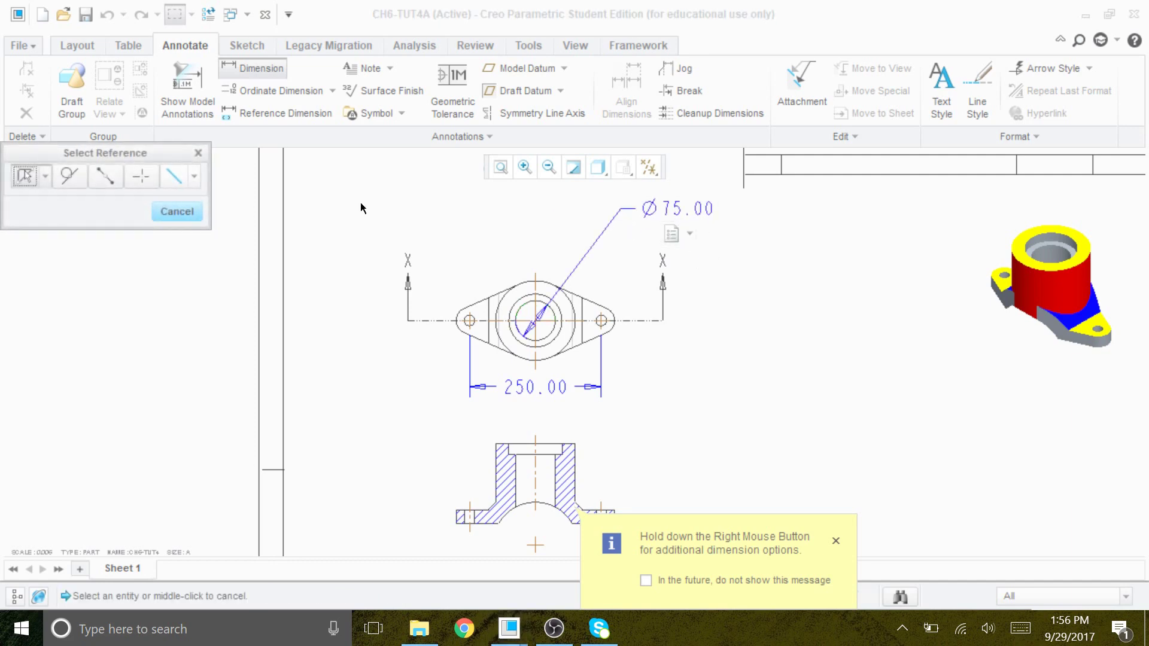
click(192, 211)
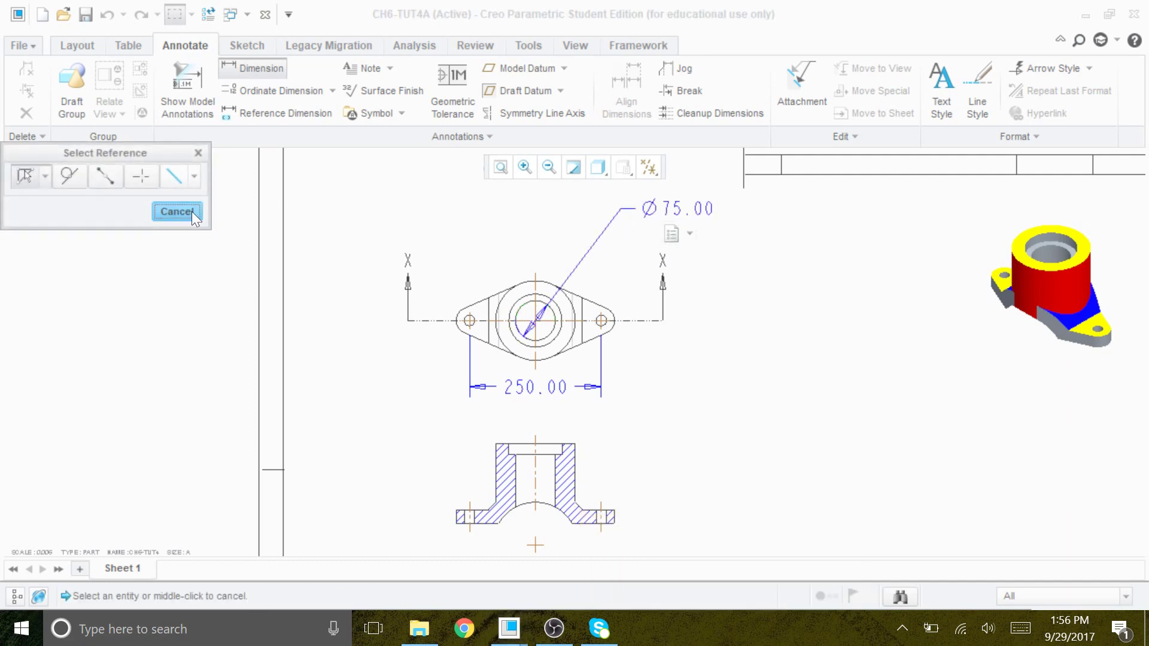
right_click(675, 206)
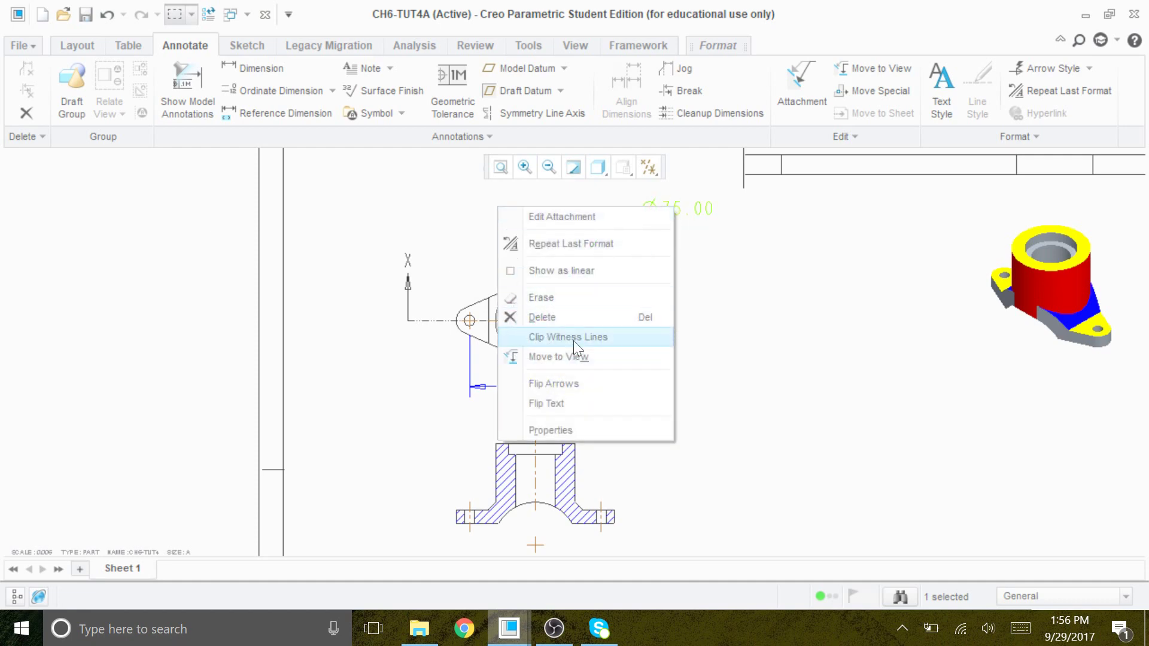
click(563, 382)
click(749, 277)
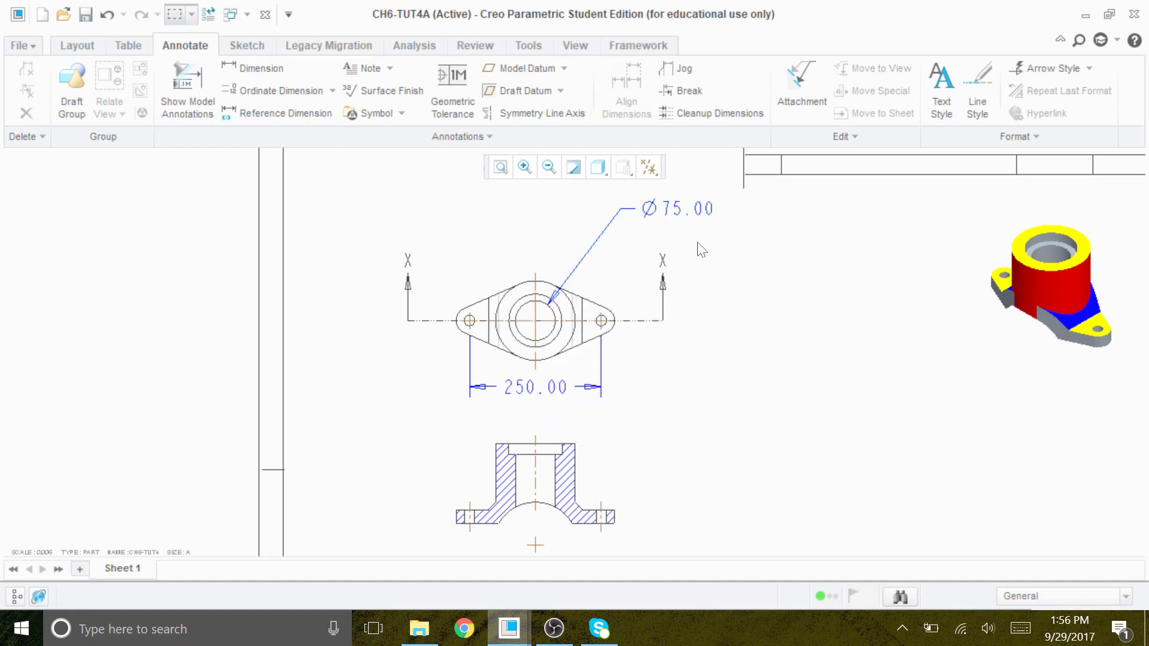
- Add two lines to the central bore's diameter dimension: counterbore and diameter symbols with 100, and a depth symbol with 20
scroll(699, 270, down, 3)
scroll(688, 234, up, 3)
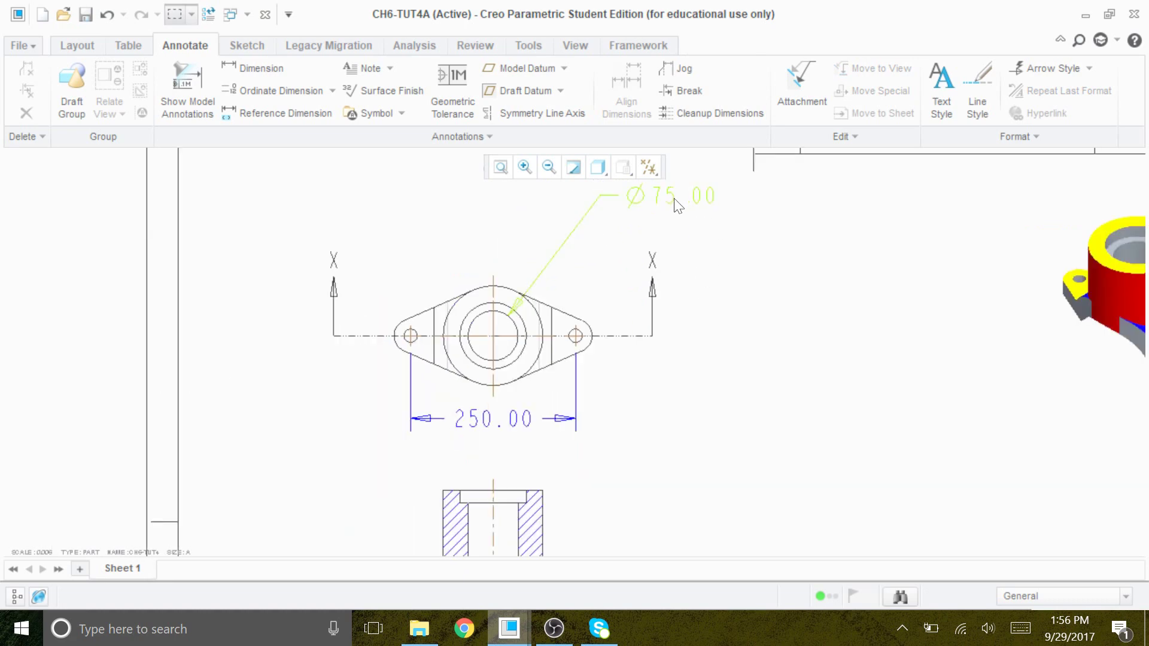
double_click(670, 202)
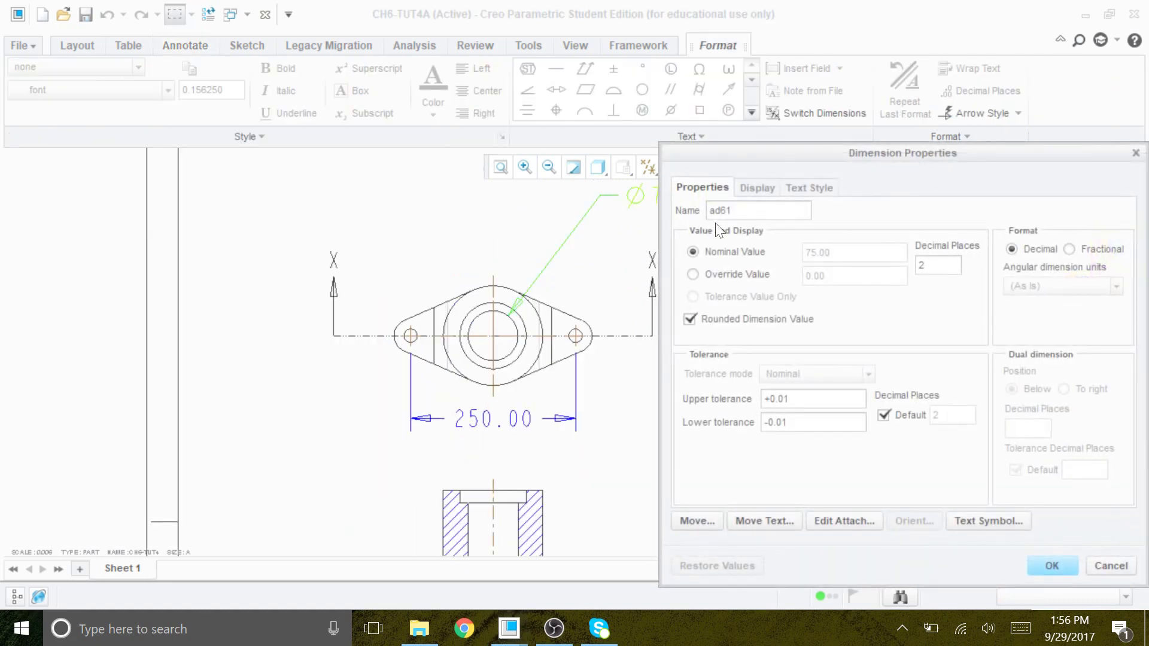
click(764, 192)
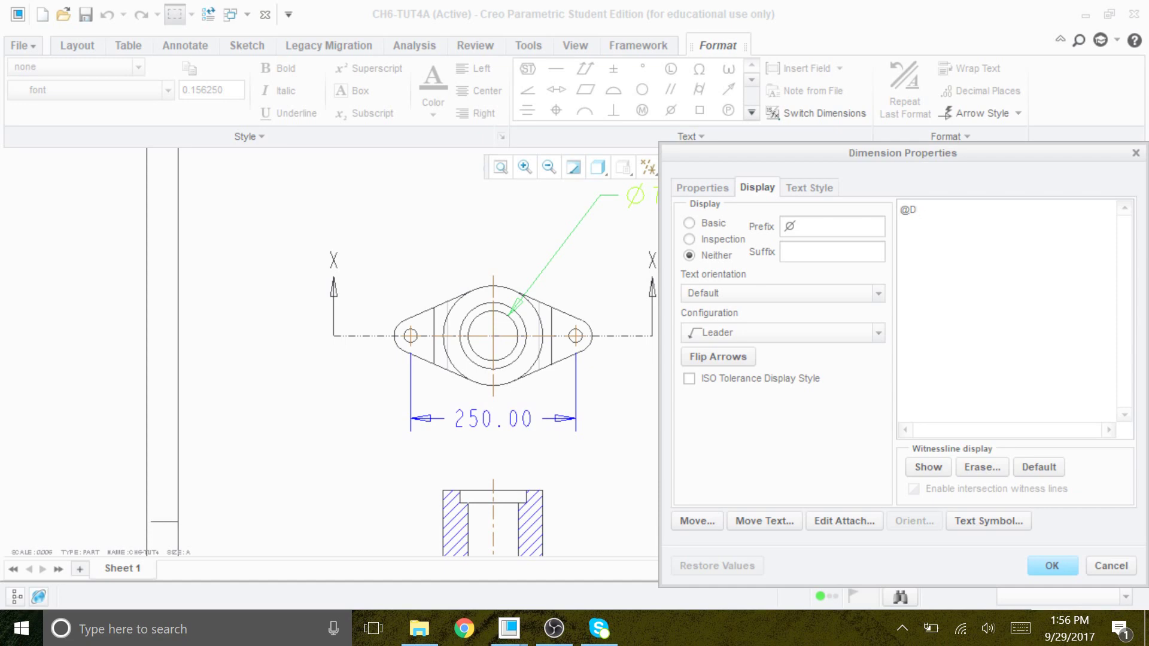
click(1006, 515)
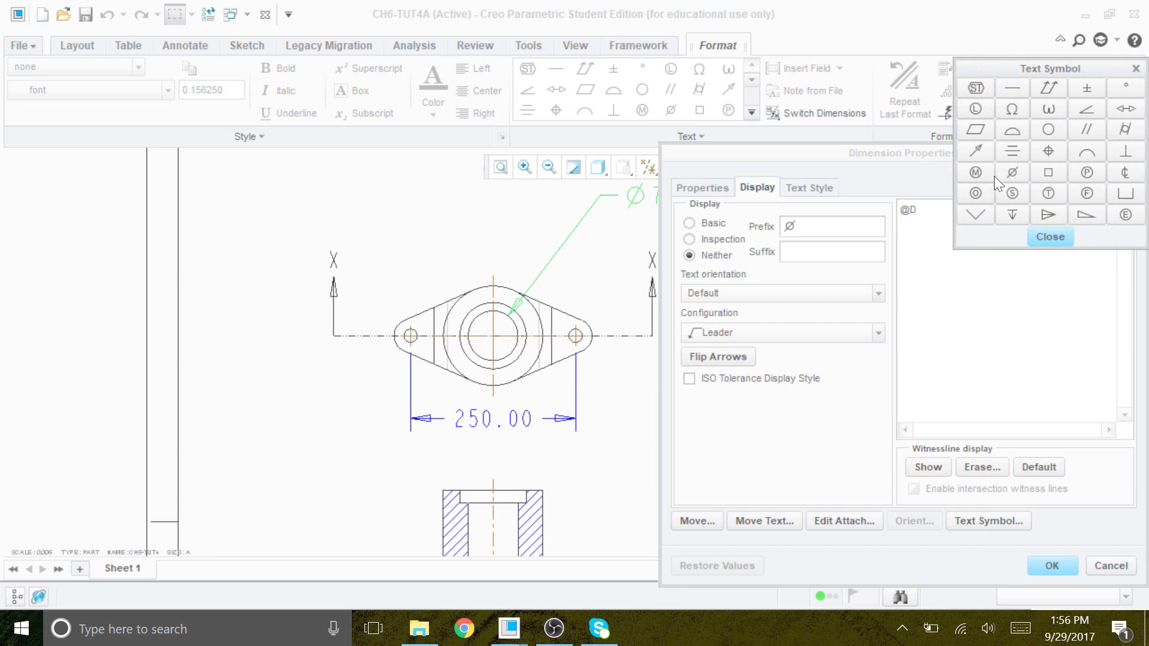
click(1125, 193)
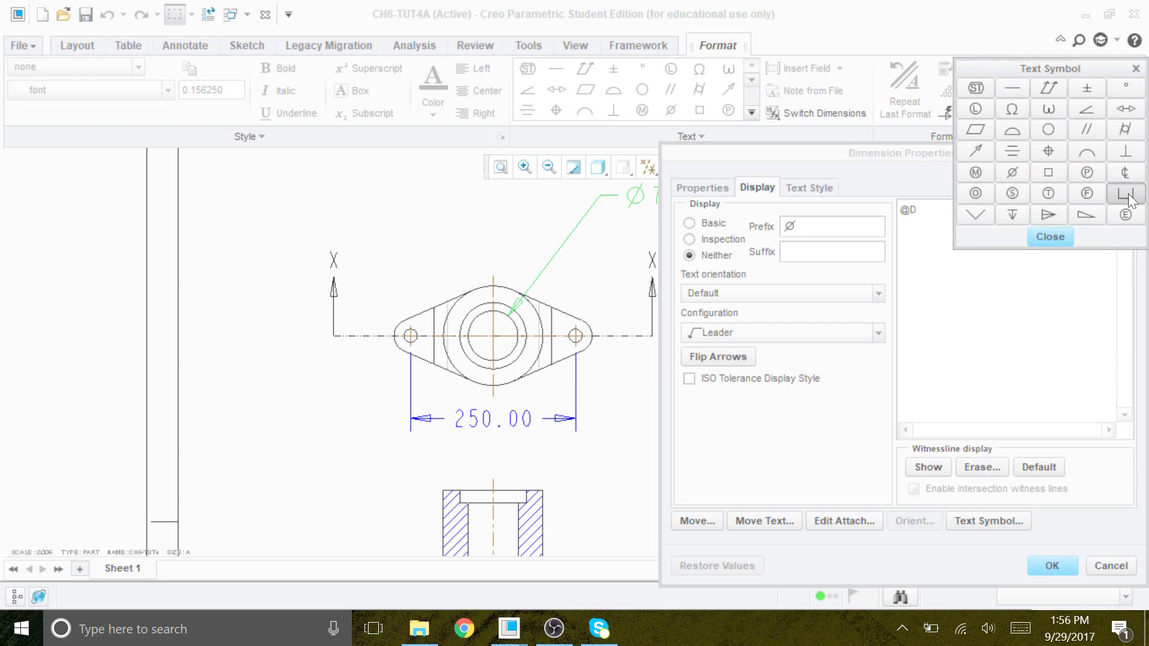
click(1014, 171)
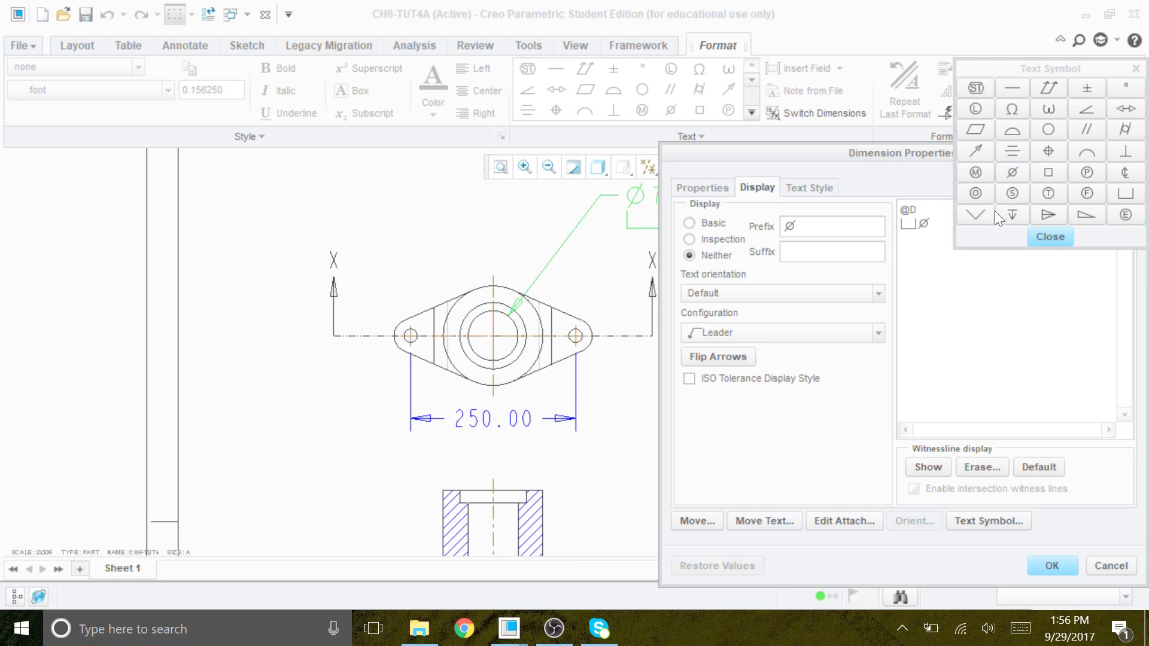
text(1000)
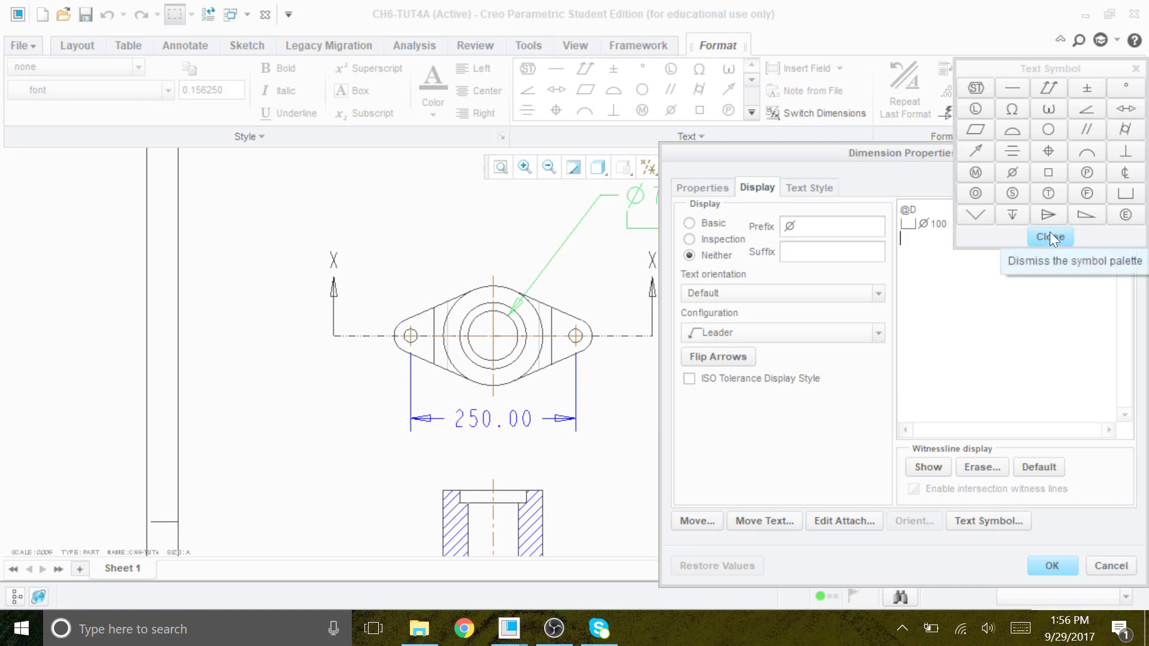
click(1012, 215)
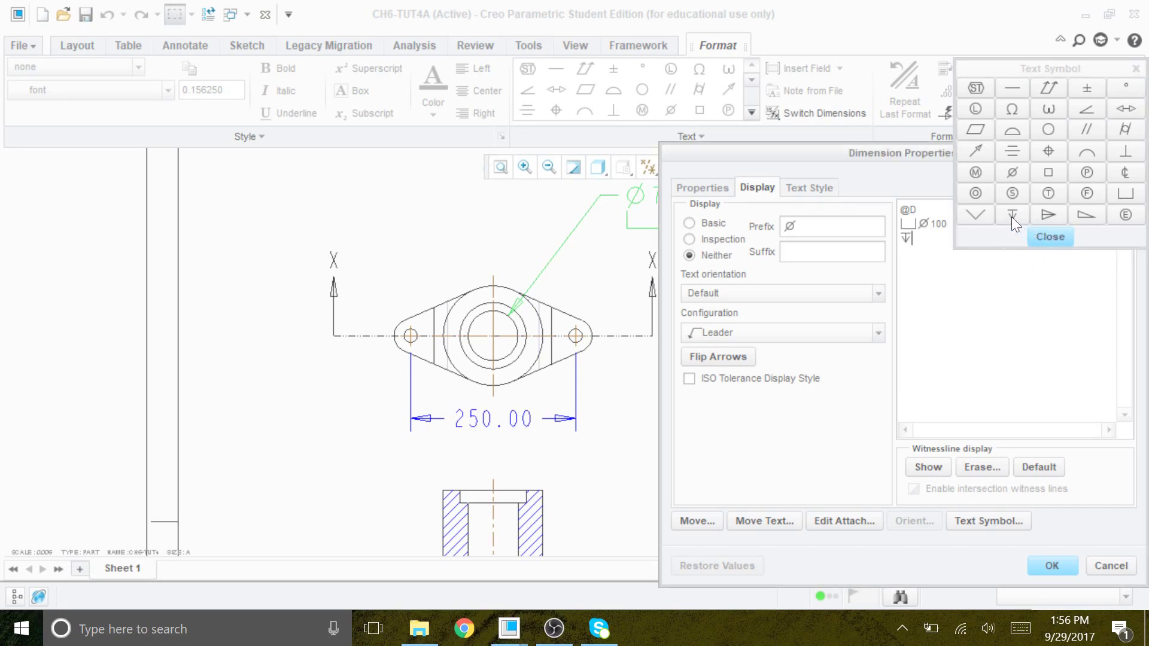
text(20)
click(1054, 238)
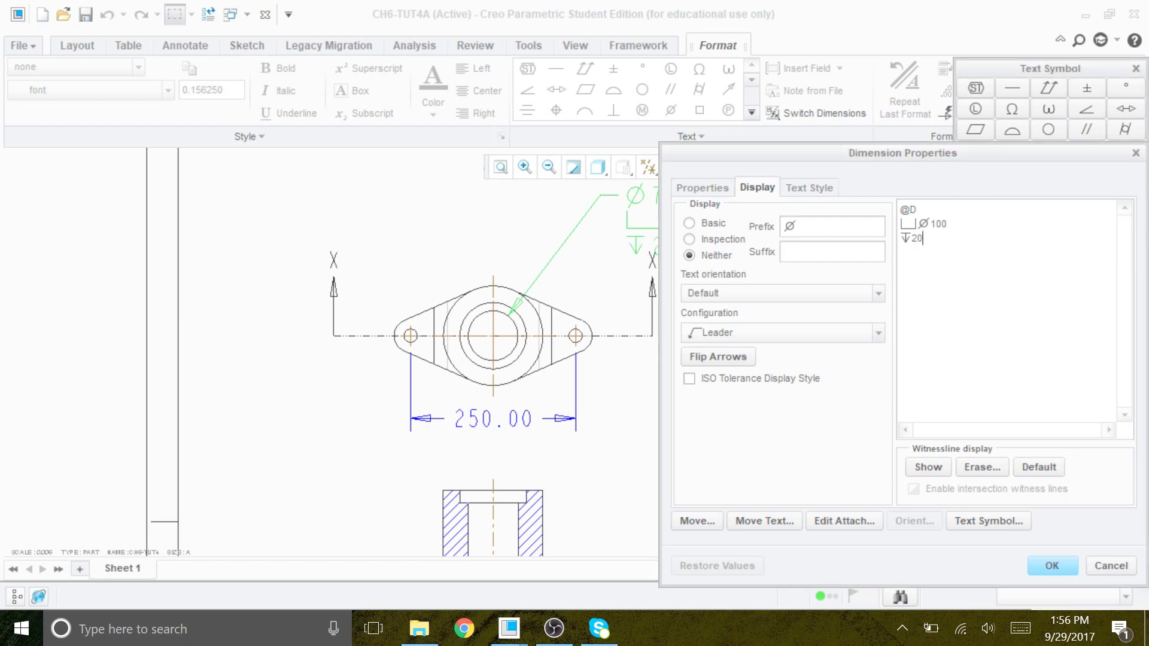
click(1047, 565)
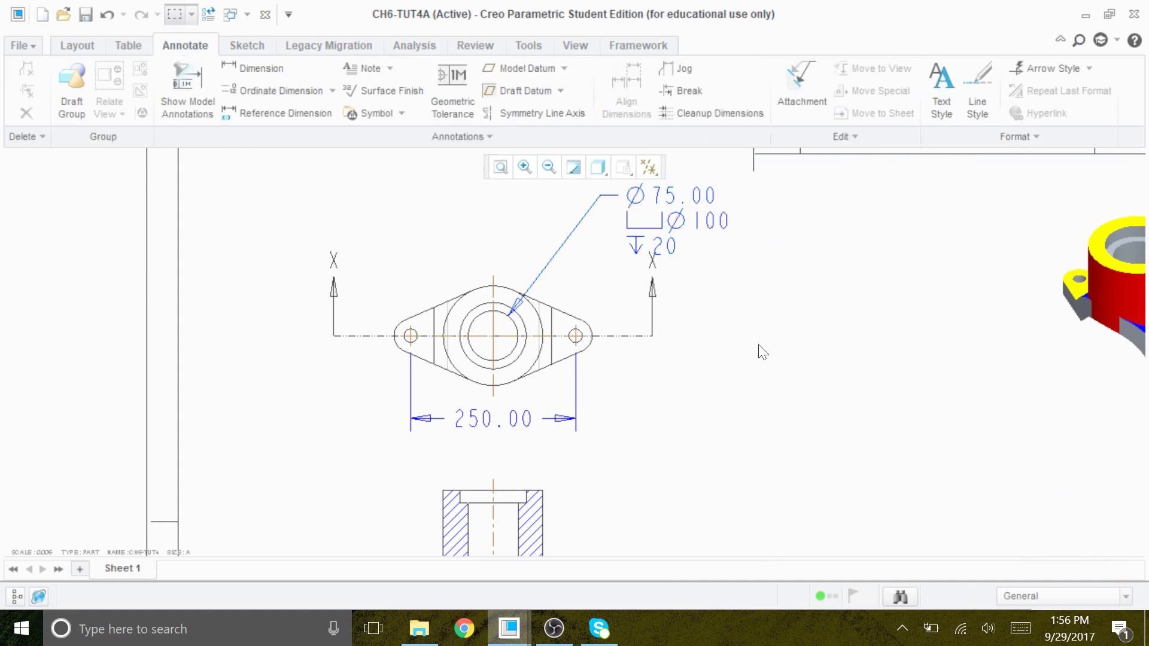
- Move the central bore's counterbore callout slightly up and right, clear of the section arrow's X label
scroll(772, 341, down, 5)
scroll(706, 337, up, 5)
click(710, 282)
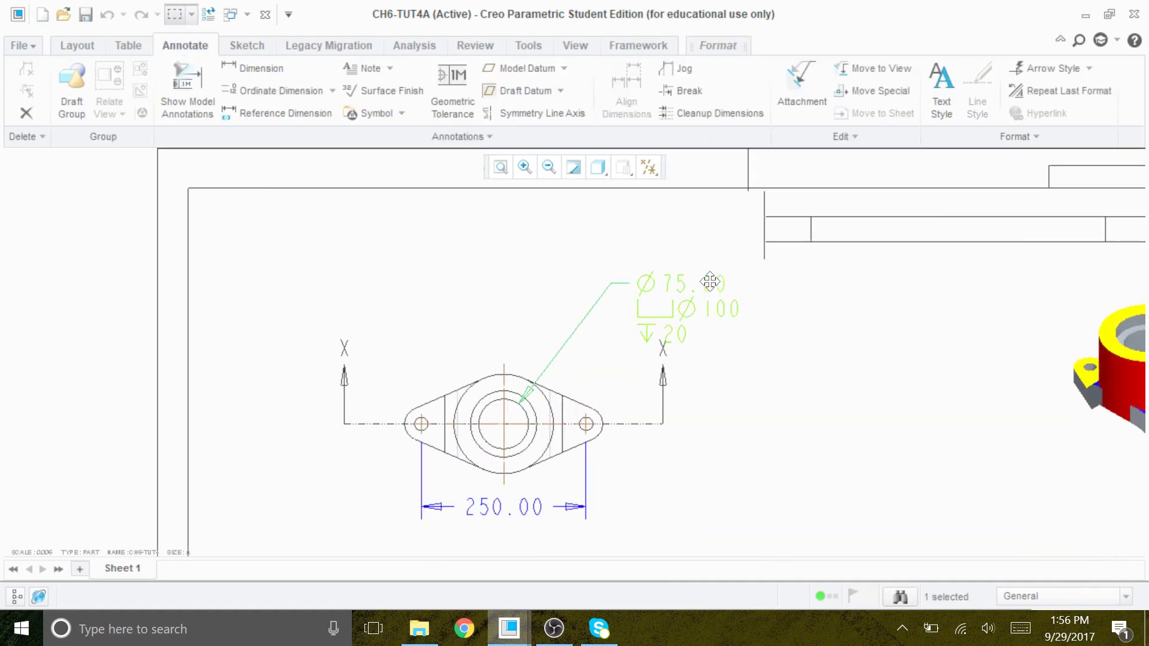
drag(710, 282, 730, 271)
click(797, 412)
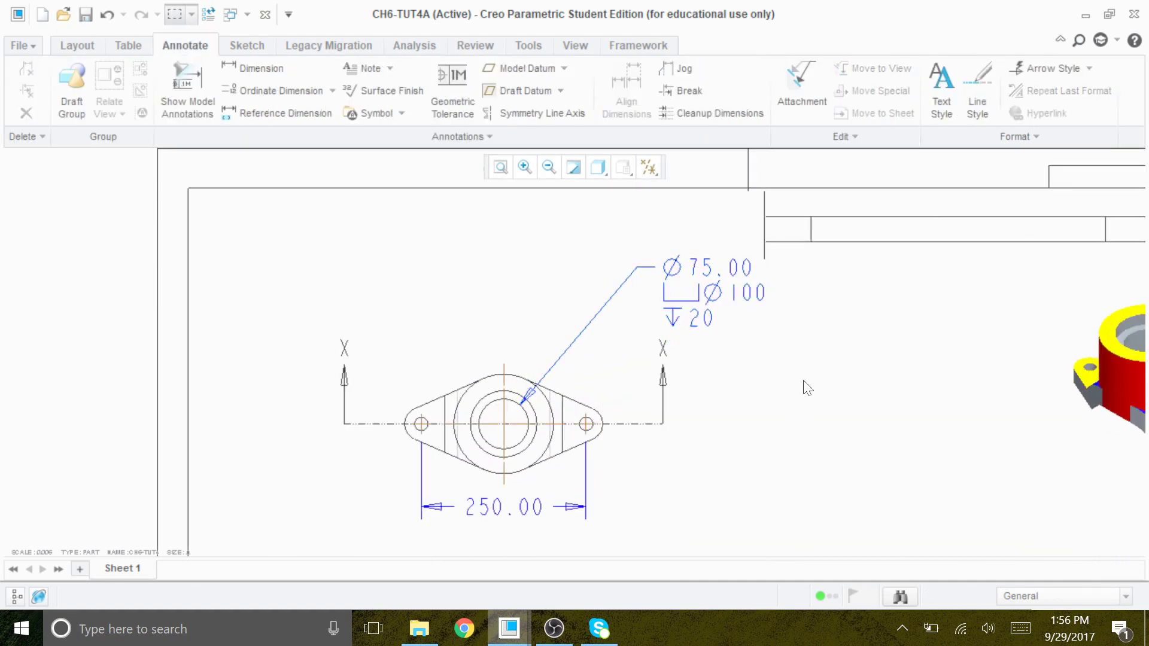
- Dimension the diameter of the left small hole in the top view, placing the text below and left of it
scroll(516, 431, up, 2)
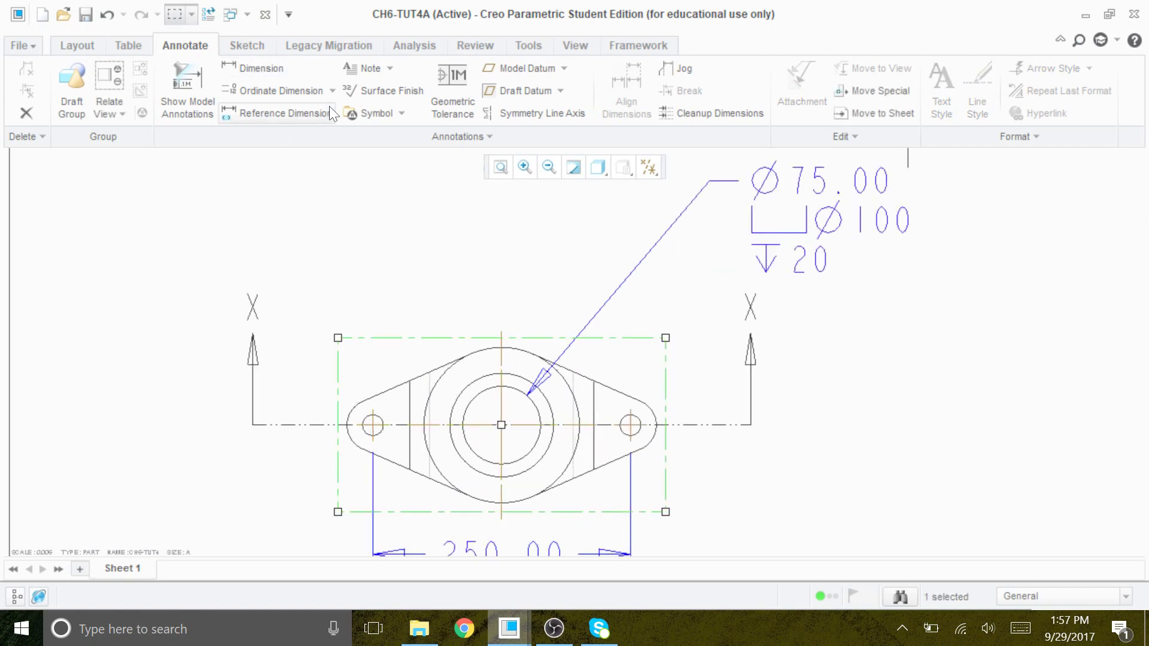
click(246, 66)
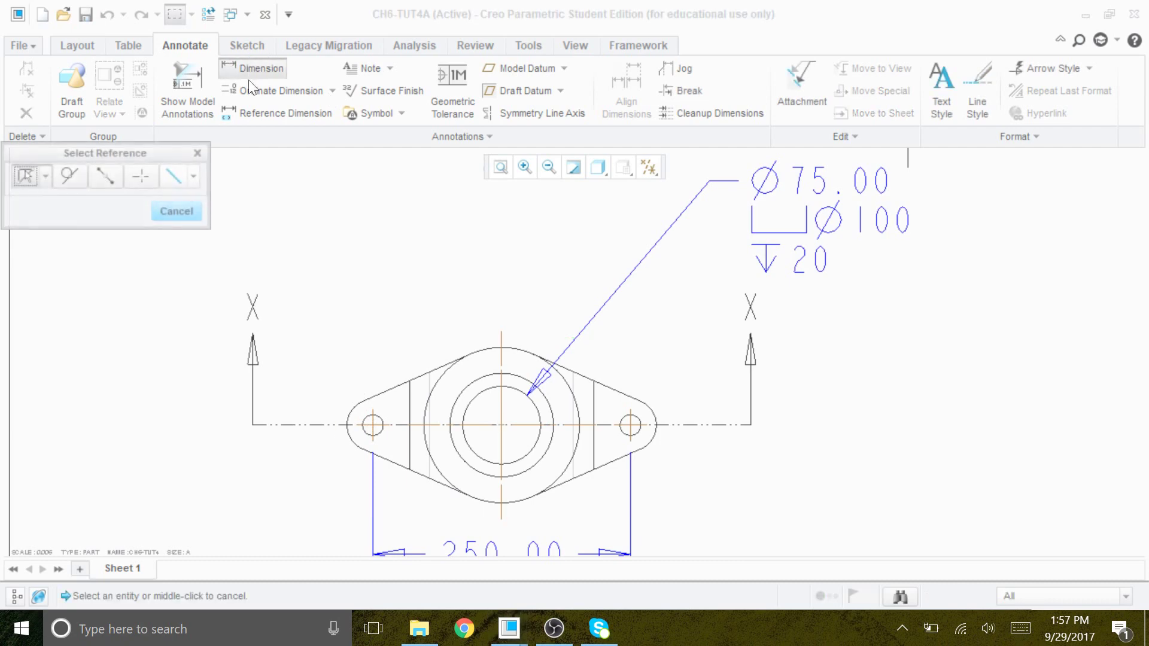
click(366, 421)
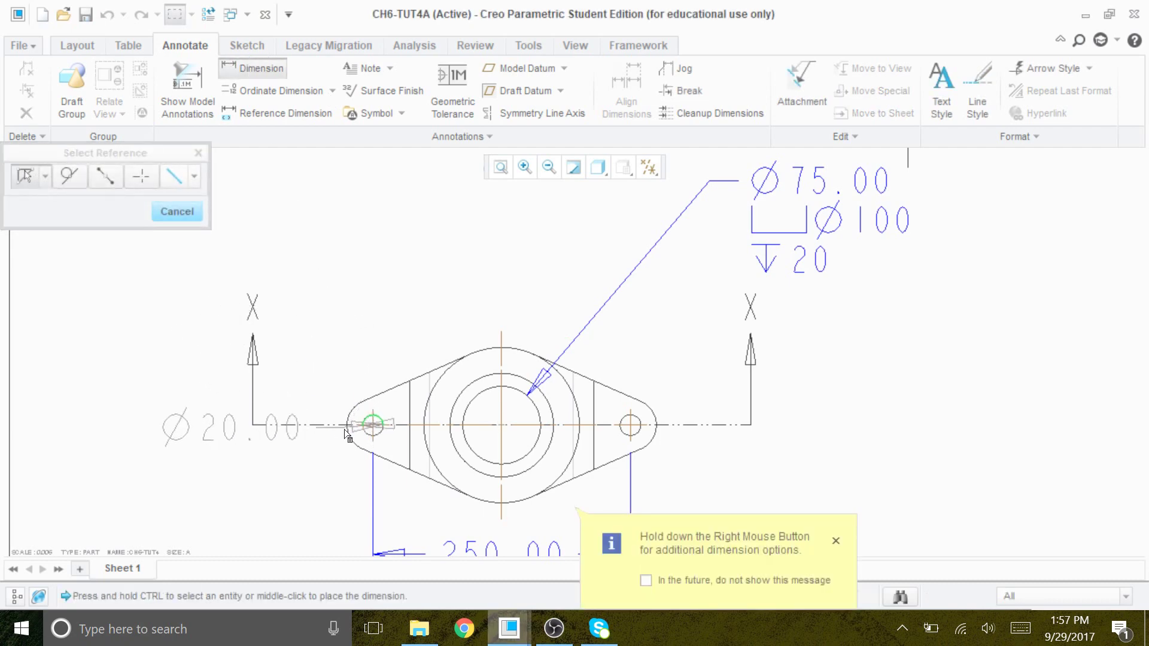
middle_click(325, 484)
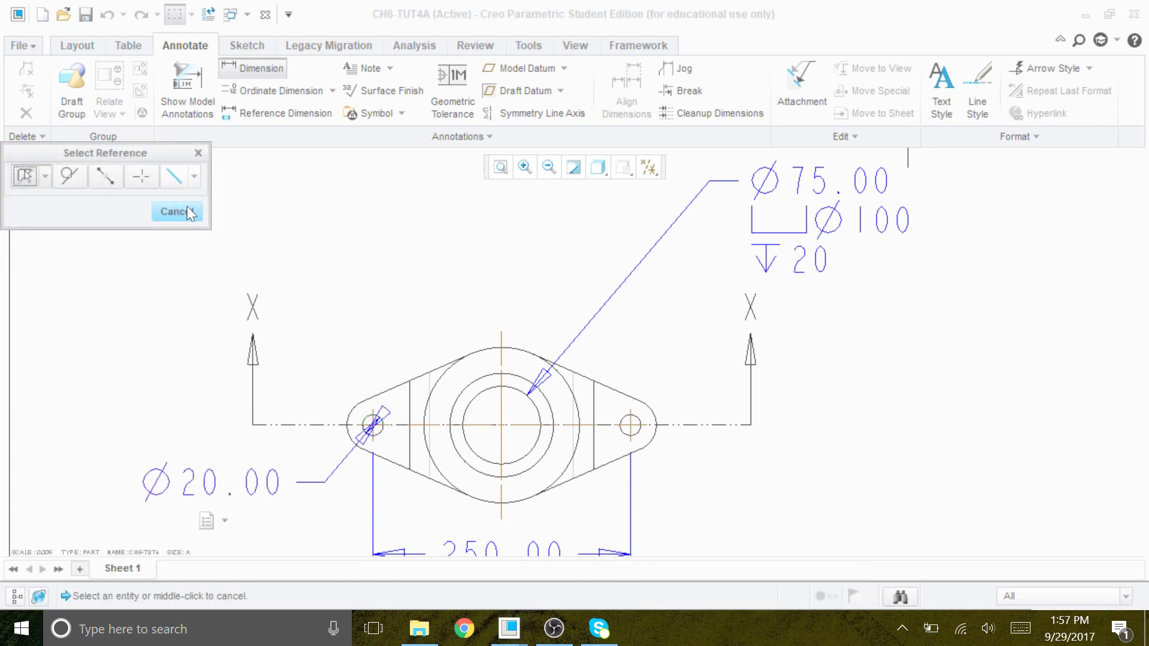
- Dimension the radius of the central boss's outer circle in the top view, placing the text above and left, and finish dimensioning
scroll(302, 285, up, 2)
scroll(563, 426, up, 3)
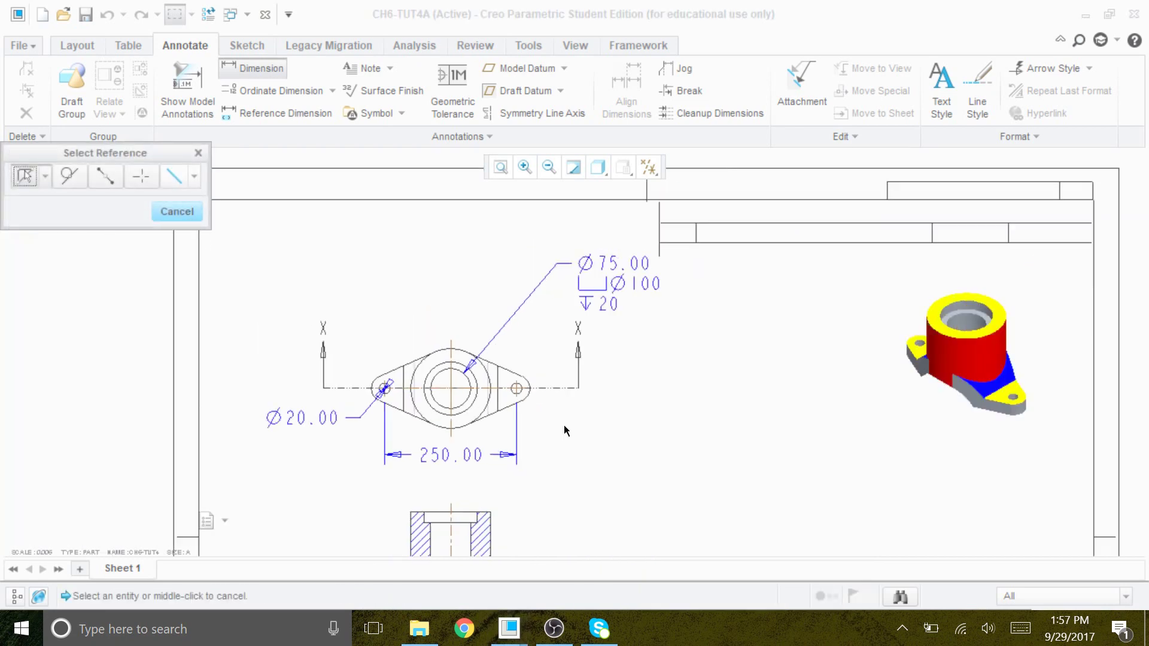
scroll(527, 553, down, 2)
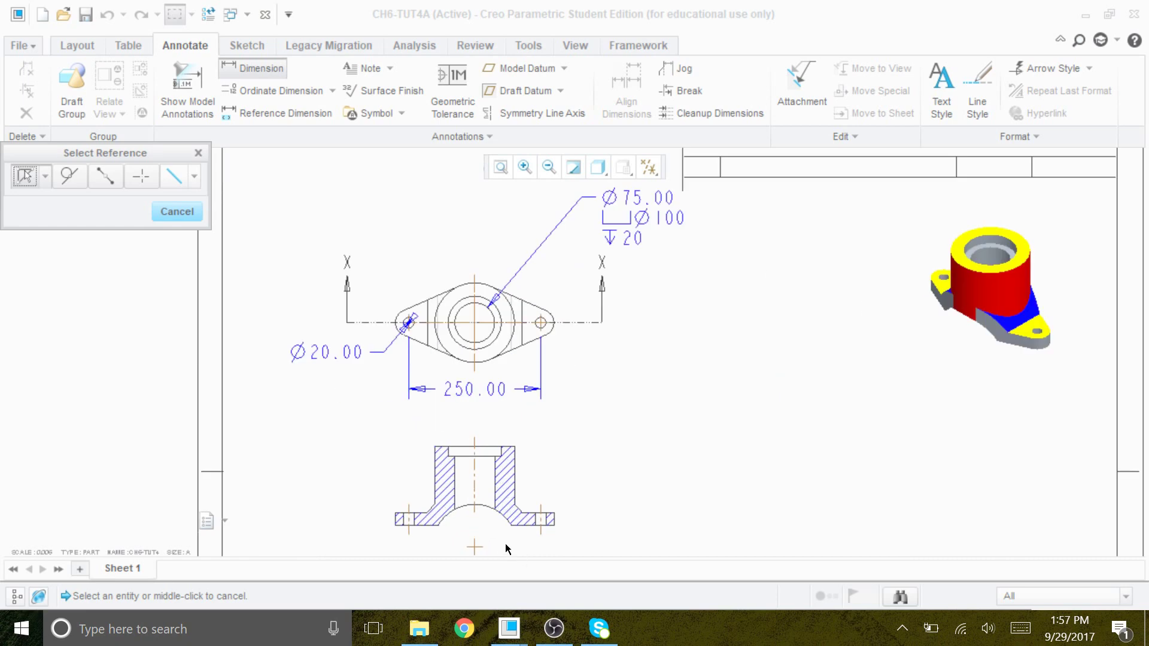
click(463, 286)
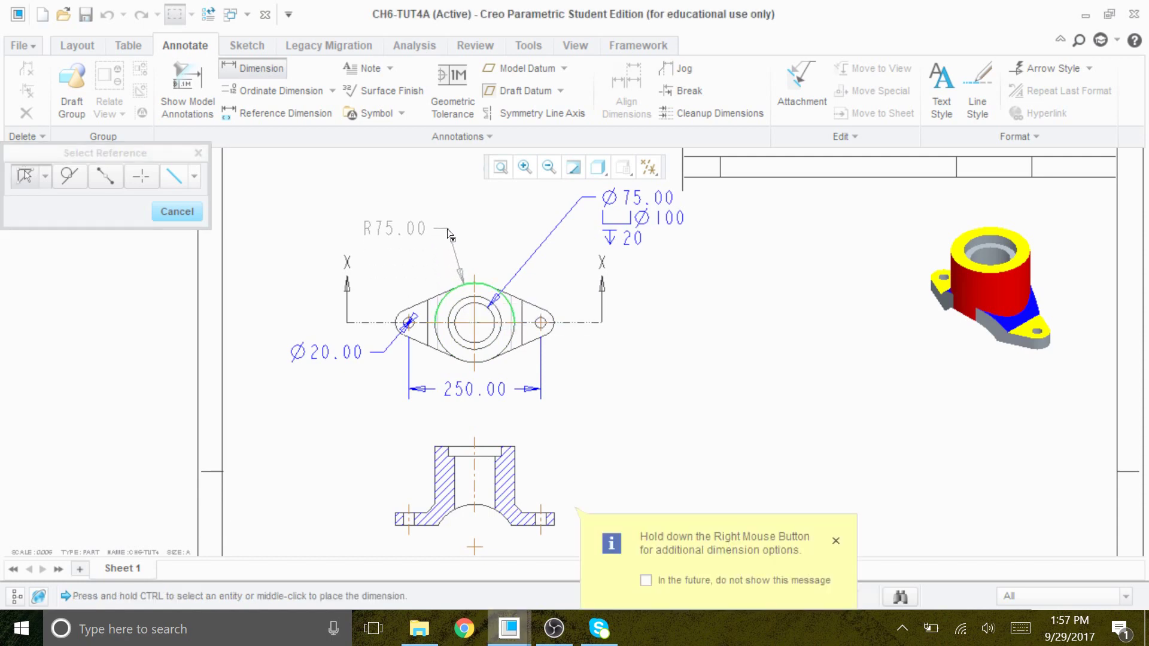
middle_click(449, 234)
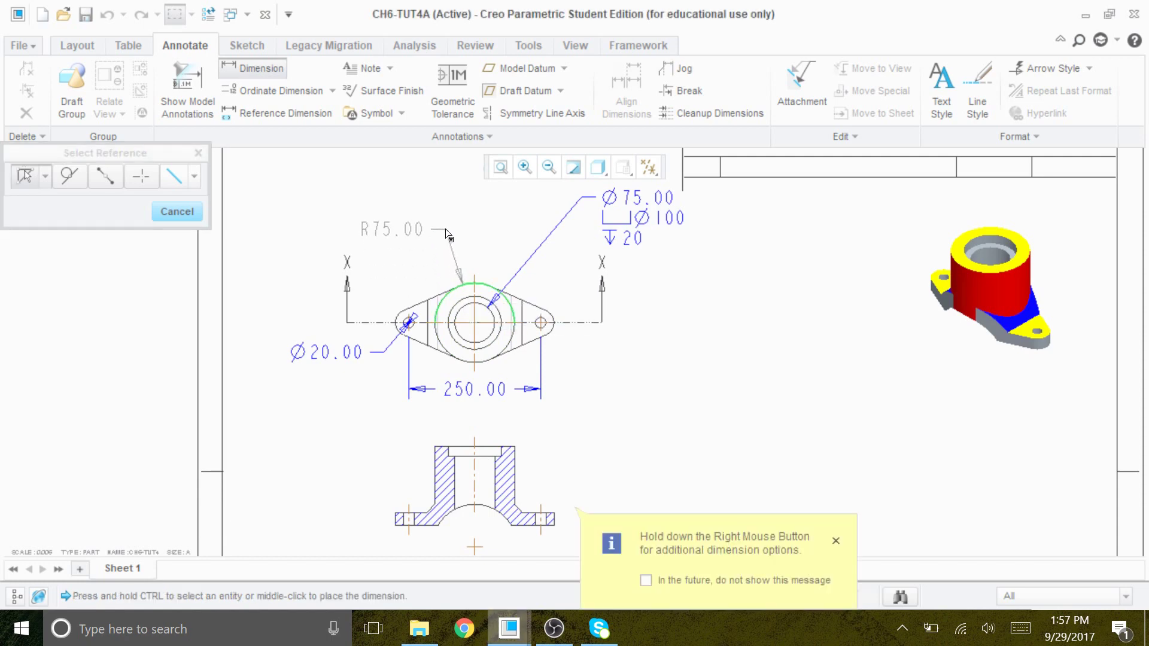
click(190, 212)
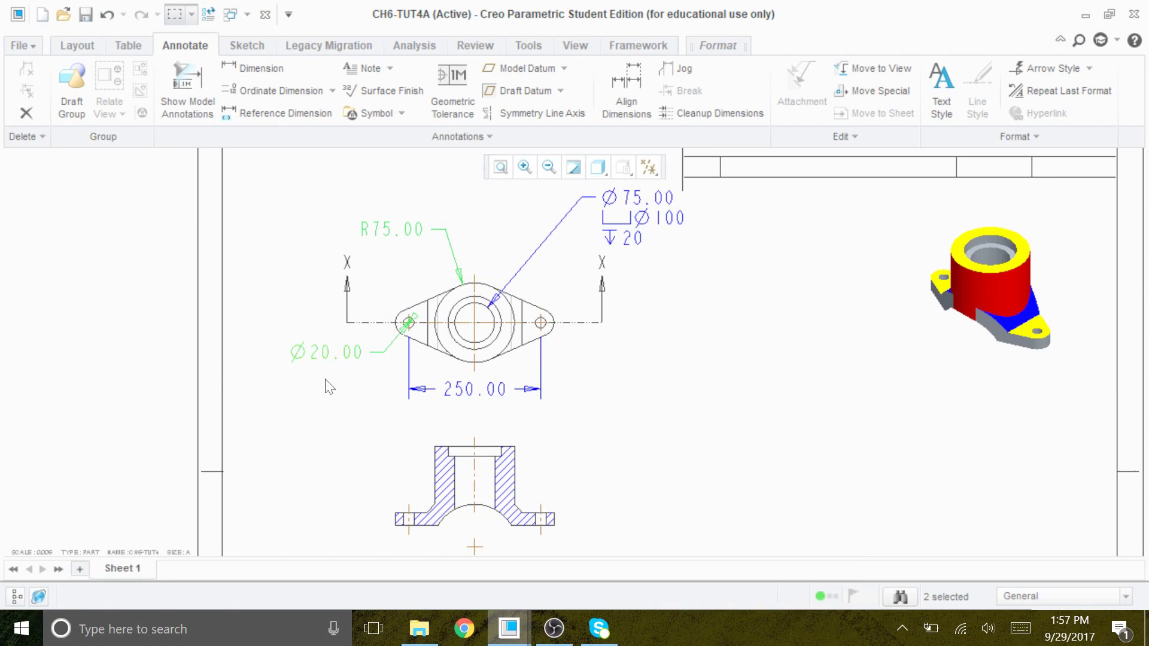
- Flip the arrows of both the small-hole diameter and the boss radius dimensions in the top view
right_click(328, 356)
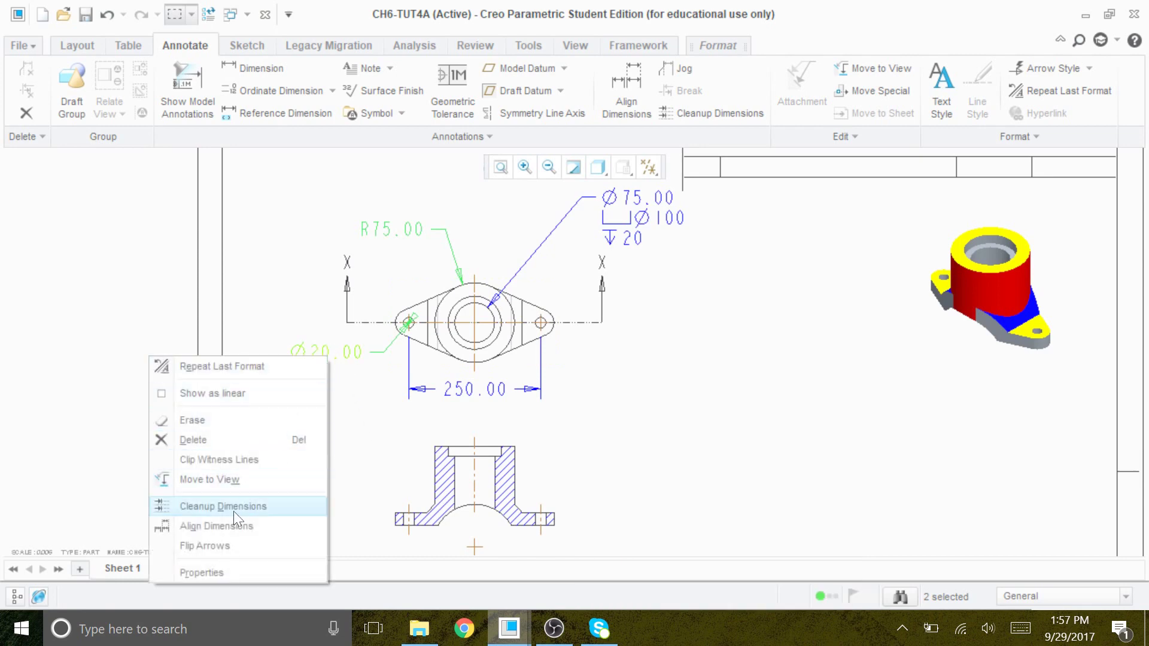
click(246, 546)
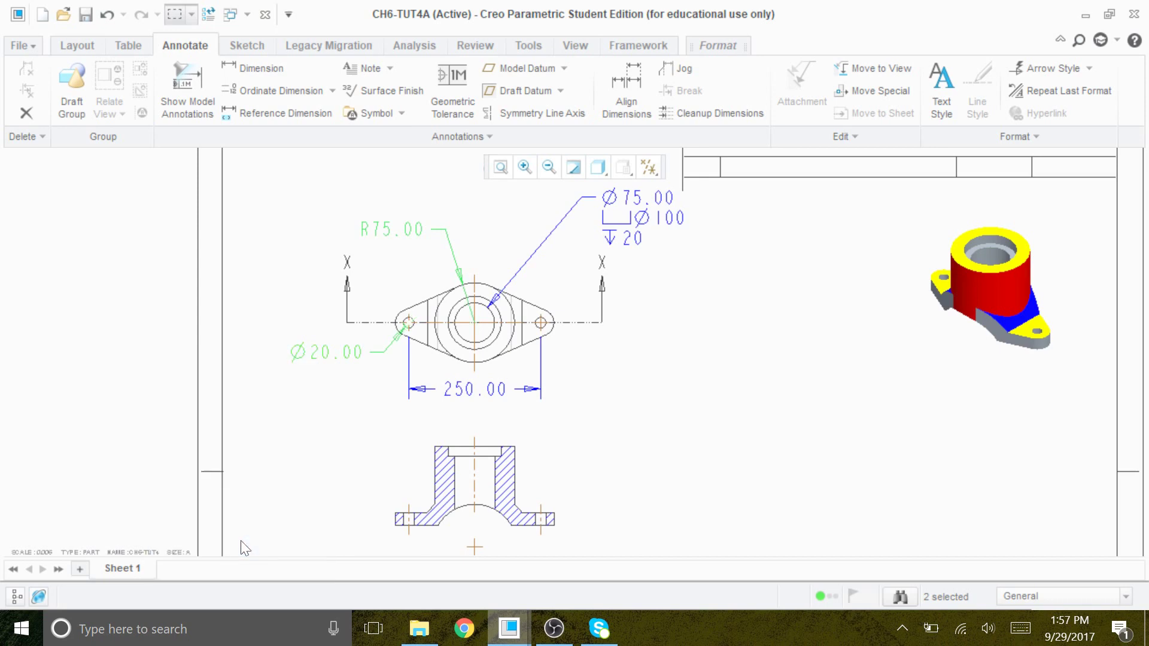
click(366, 460)
scroll(435, 413, down, 4)
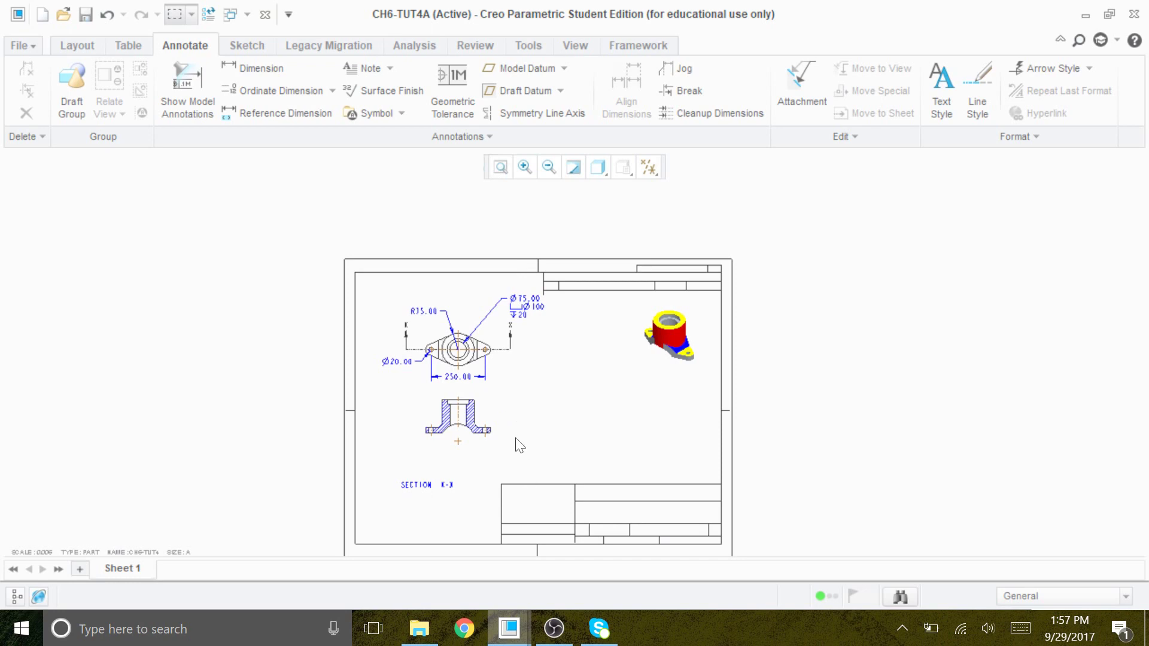
- Dimension the vertical distance from the arc's center mark to the base's bottom edge in section view X-X
scroll(500, 439, up, 5)
scroll(502, 438, down, 5)
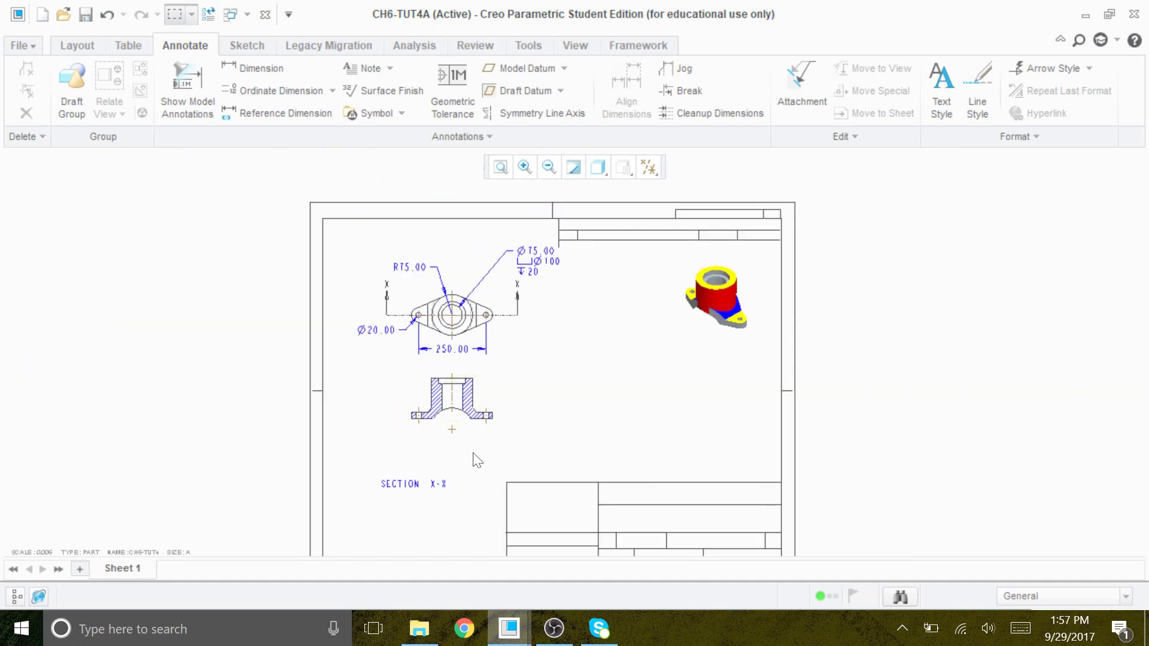
scroll(443, 423, up, 3)
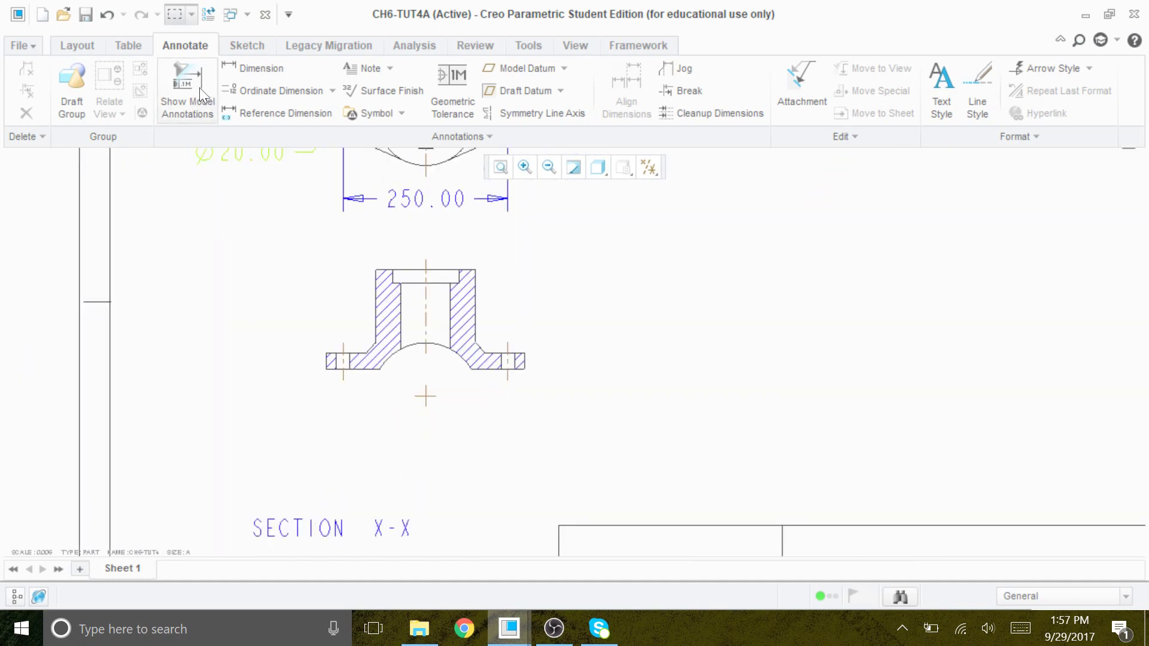
click(249, 67)
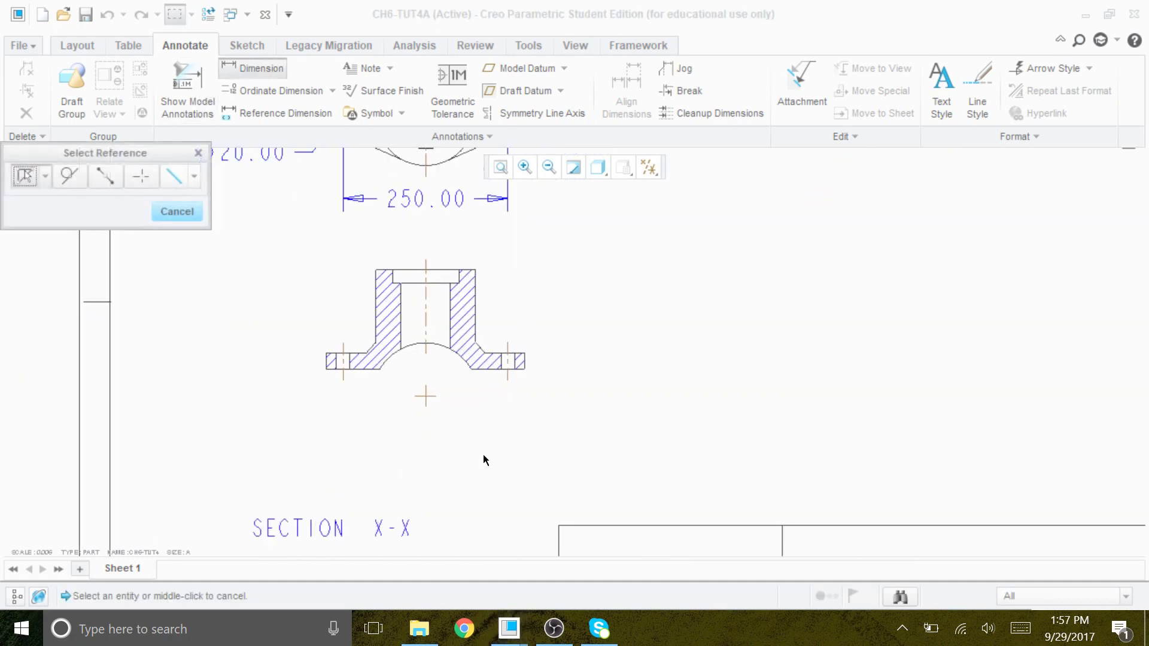
click(433, 398)
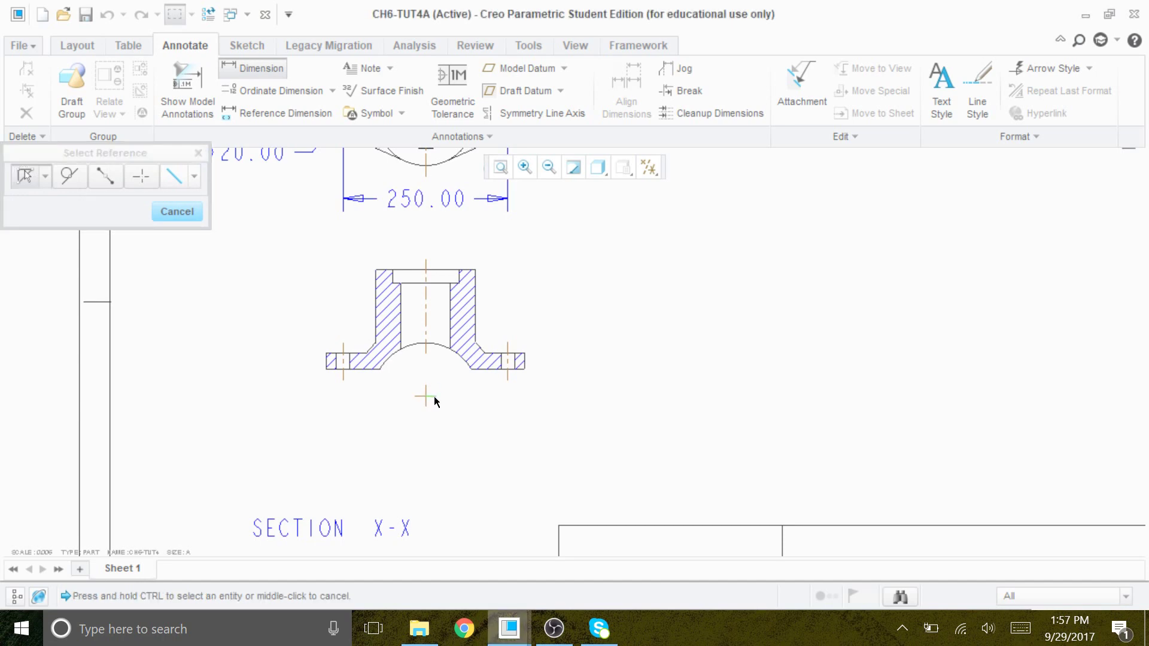
scroll(520, 369, up, 5)
click(515, 376)
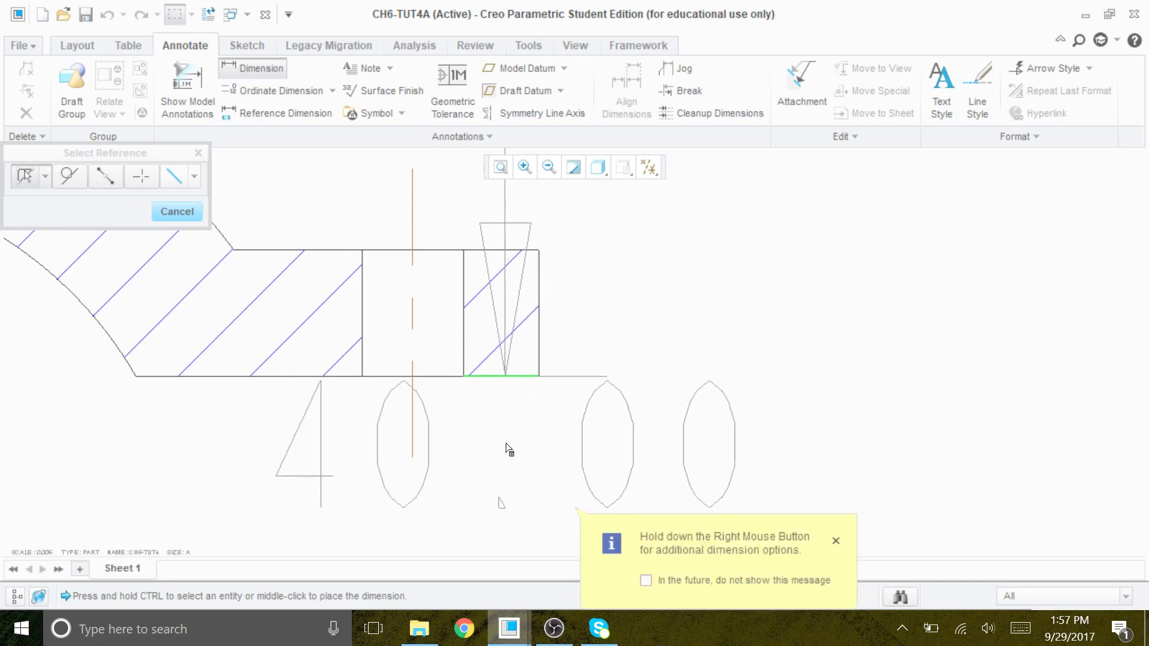
scroll(580, 364, down, 5)
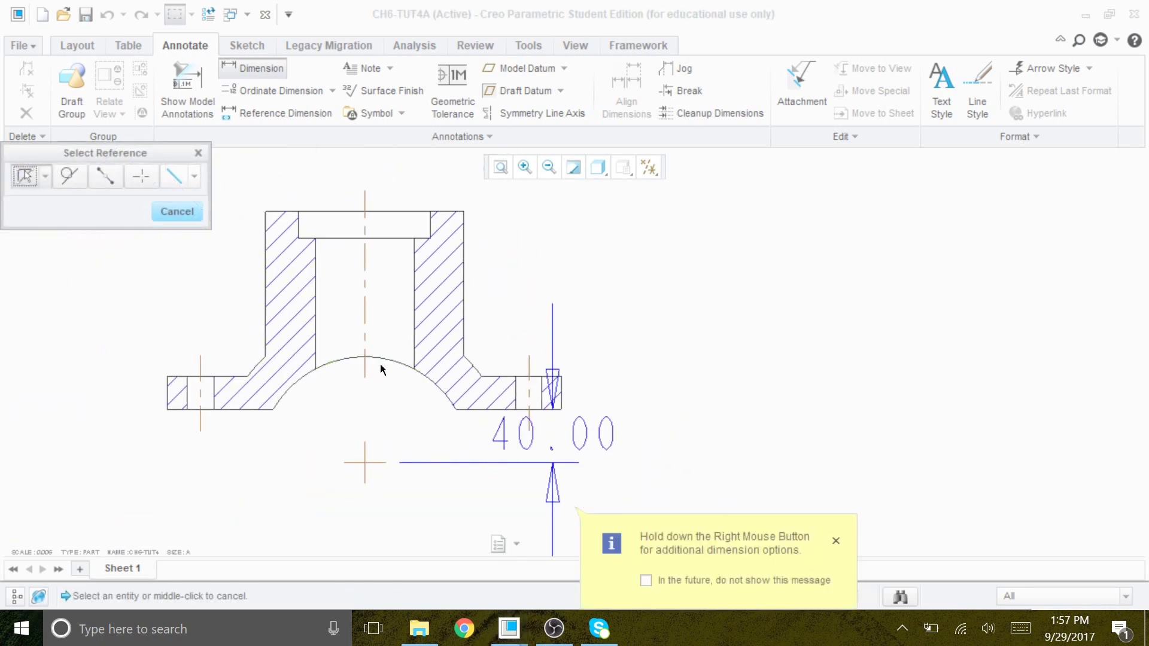
click(176, 213)
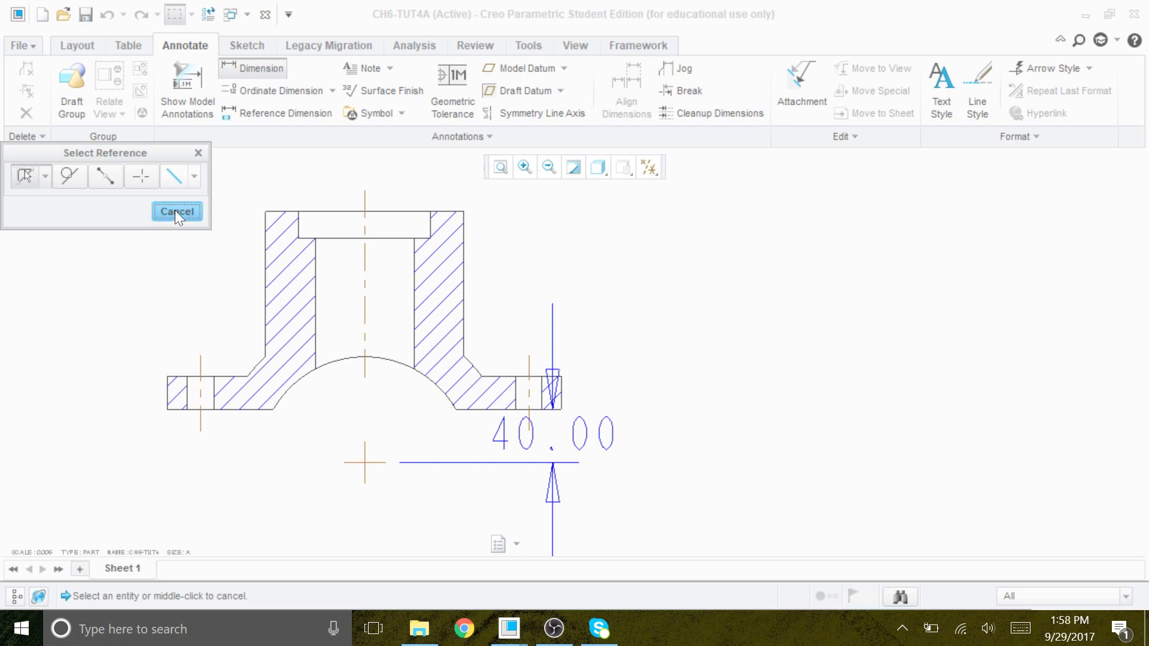
- Move the vertical center-to-base dimension right, clear of the flange in the section view
click(587, 438)
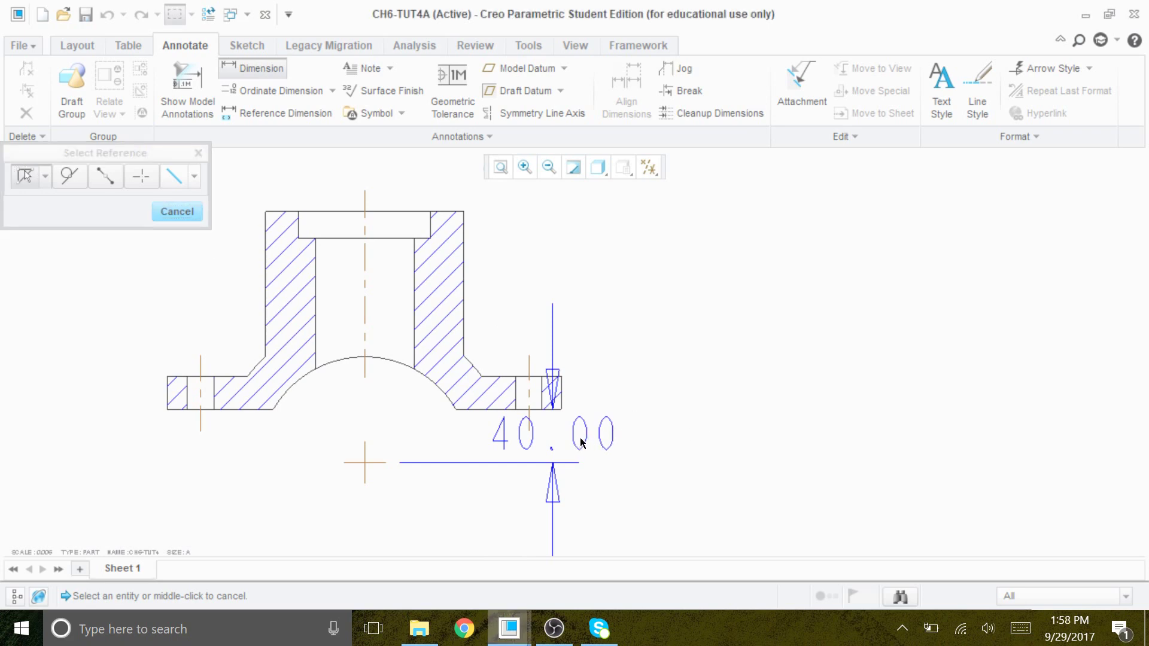
middle_click(674, 461)
drag(544, 441, 659, 462)
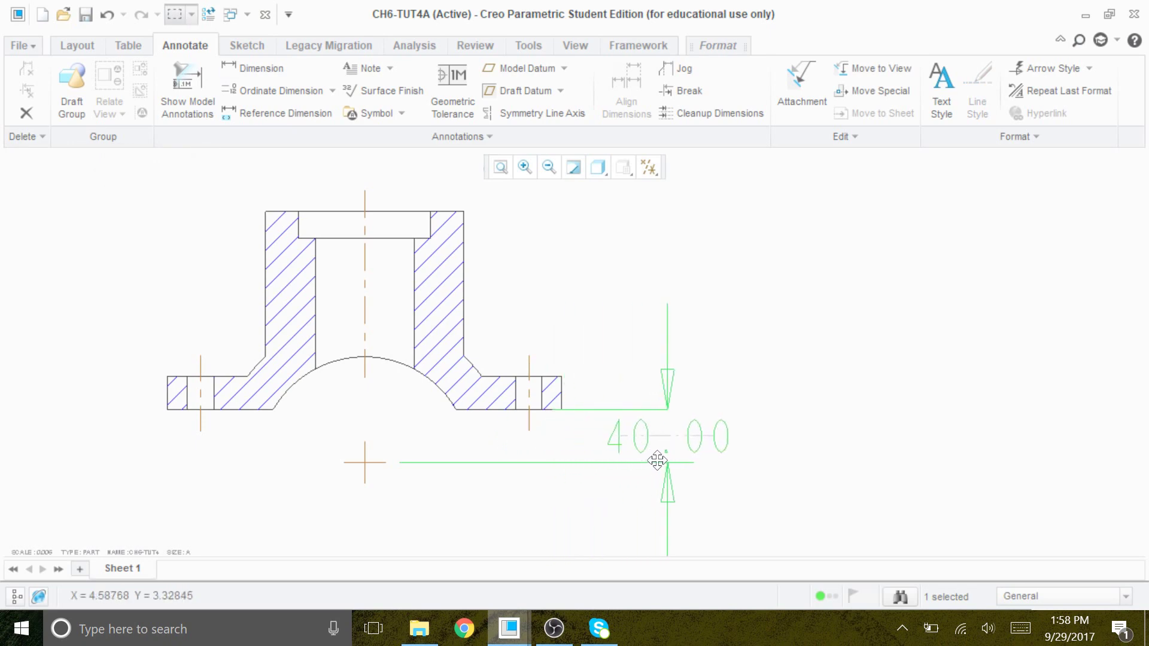
click(758, 495)
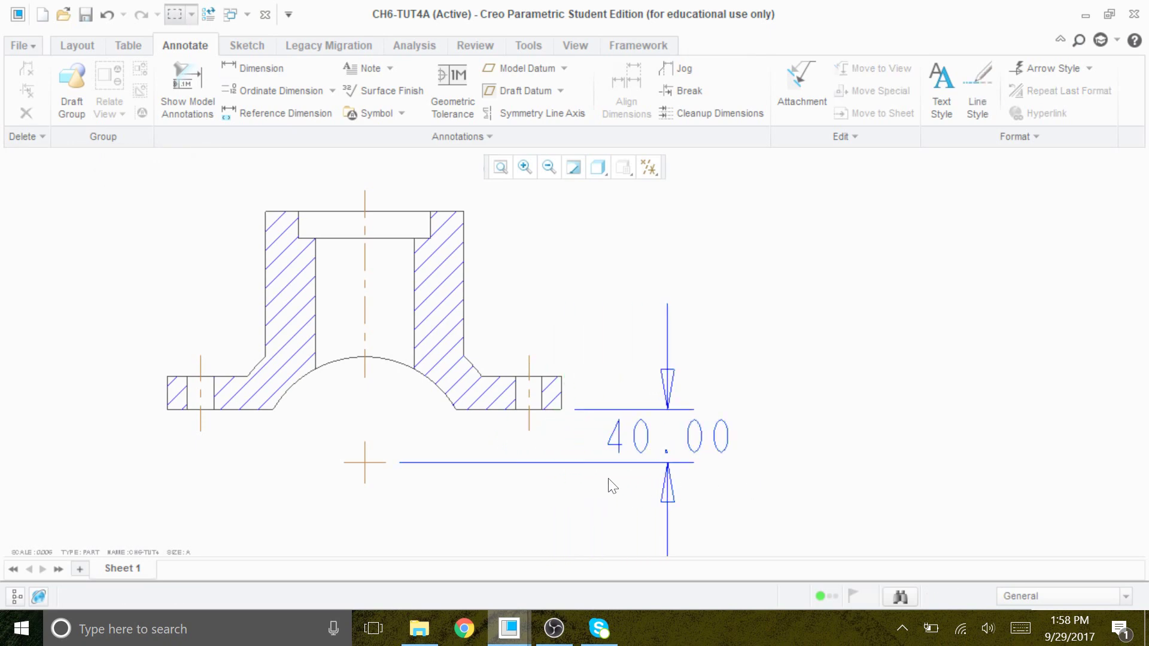
- Dimension the radius of the concave bottom arc in the section view, placing the text inside, below the arc
click(267, 69)
click(388, 362)
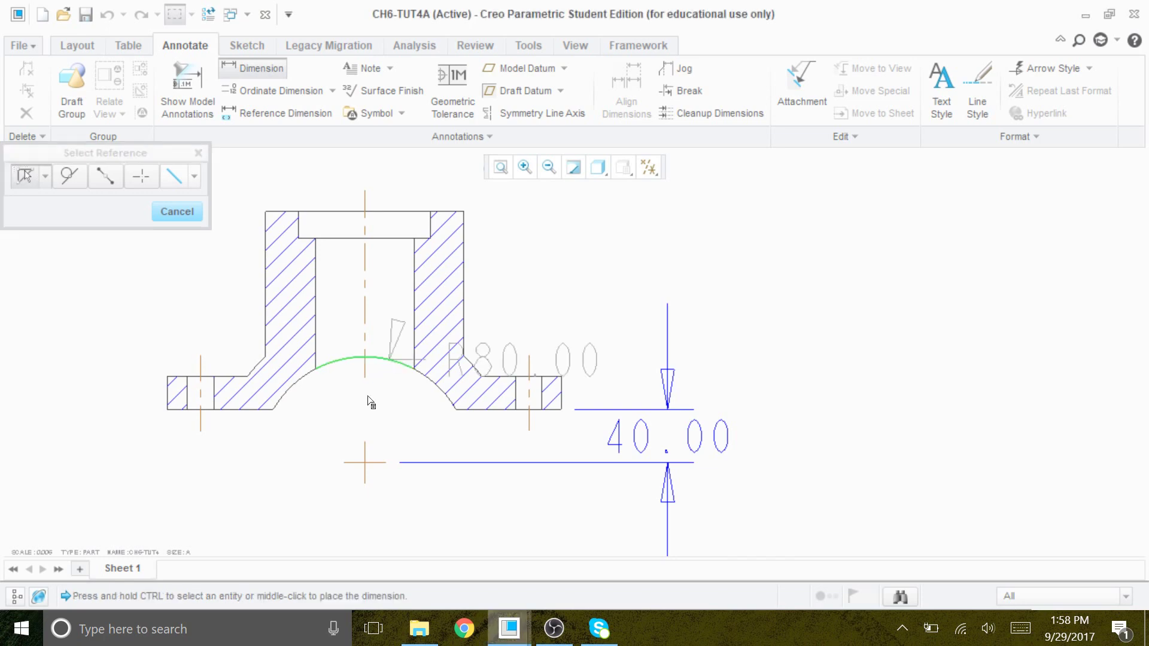
middle_click(324, 429)
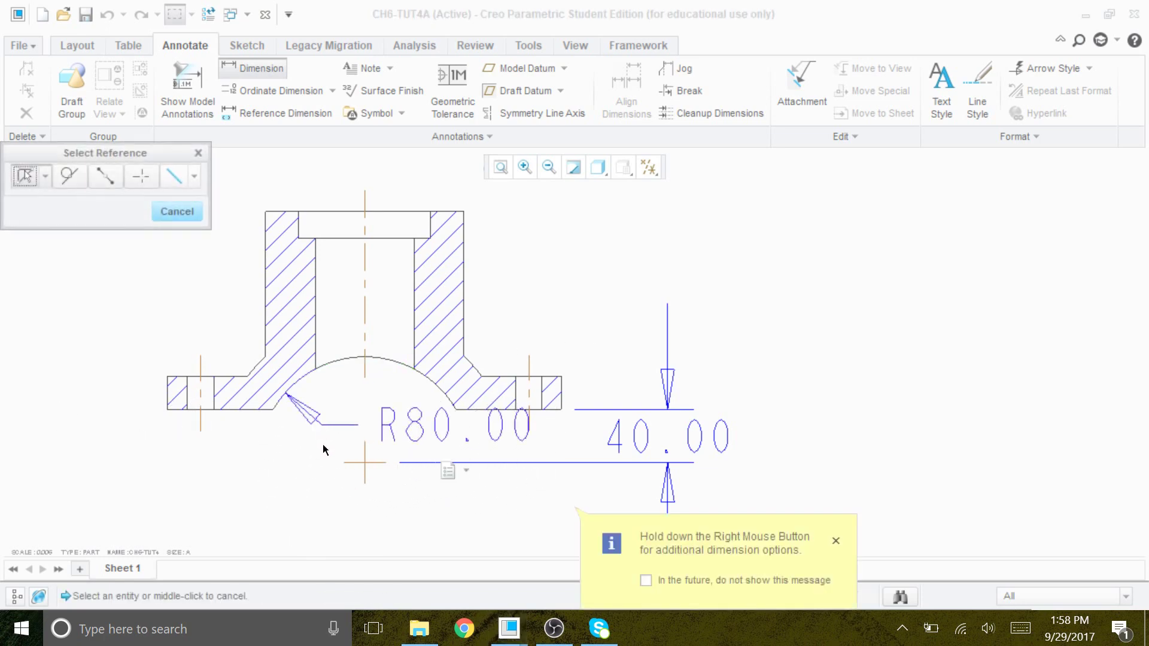
- Dimension the radius of the left outer transition between boss and flange in the section view, placing the text above and left, and finish dimensioning
click(255, 365)
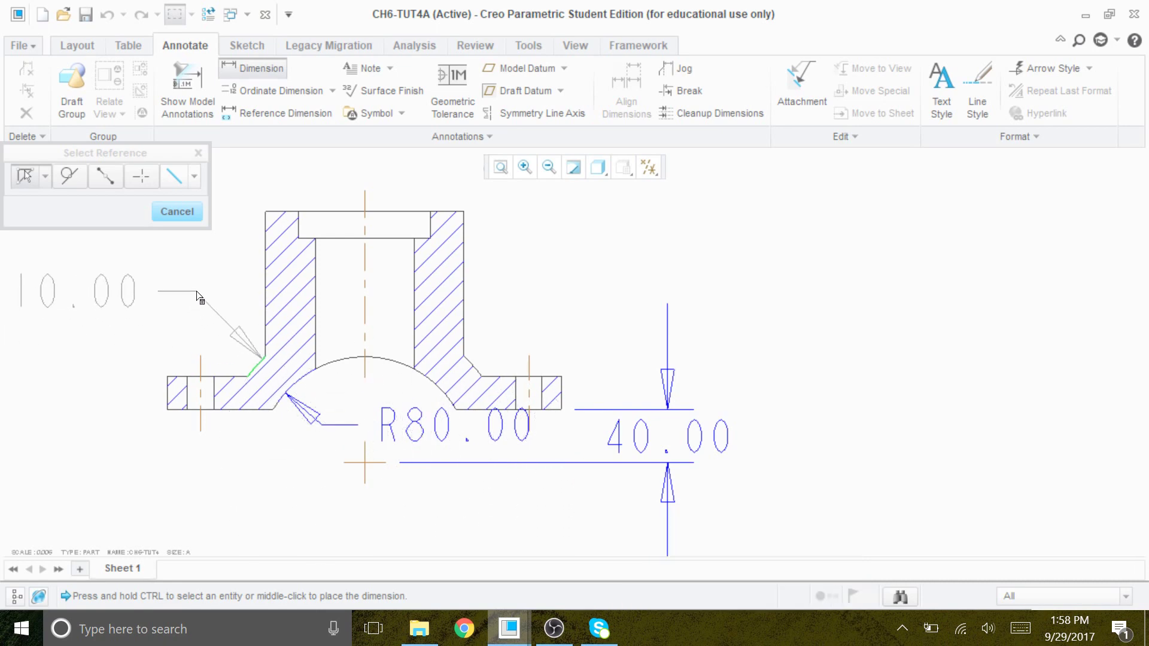
middle_click(214, 297)
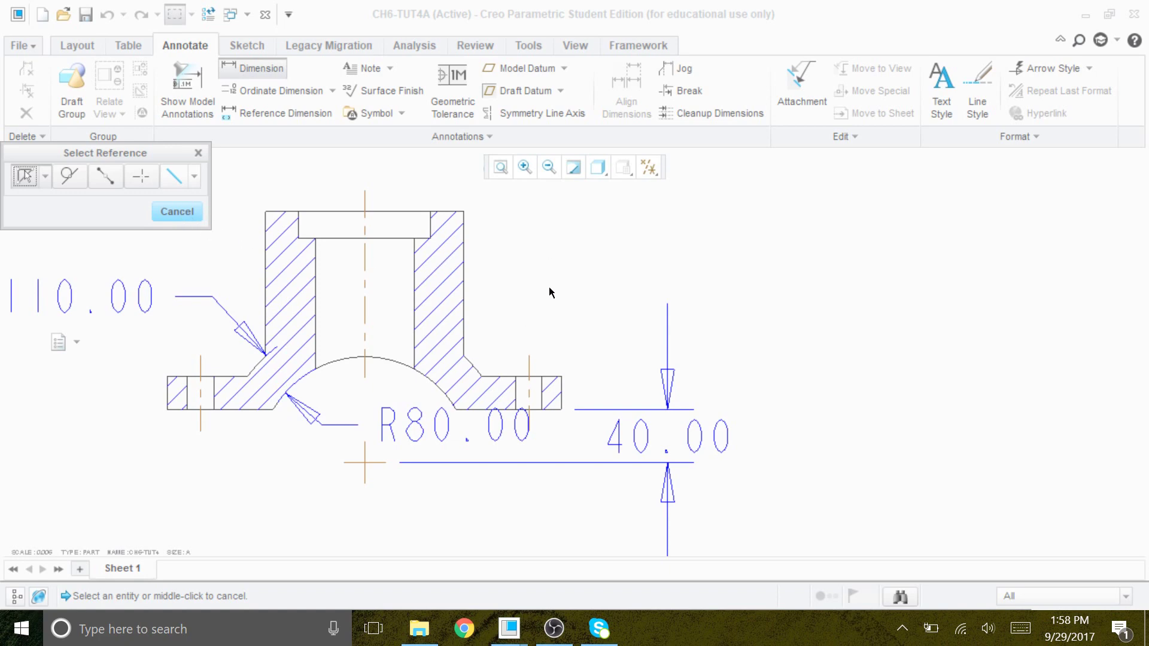
click(177, 212)
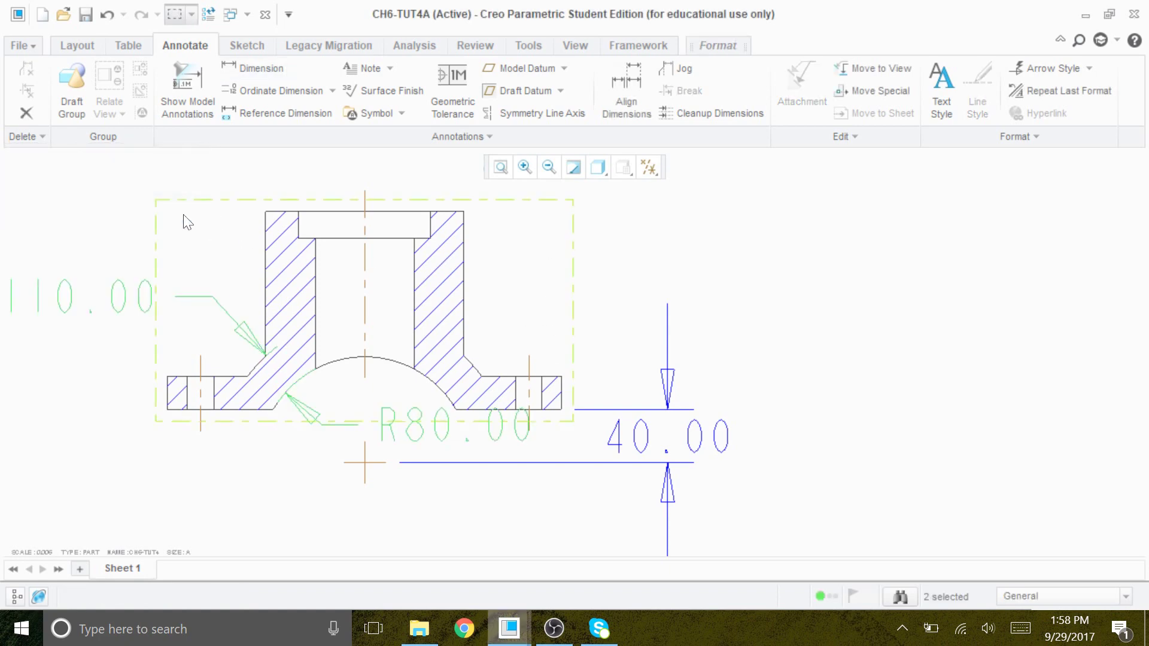
key(ctrl+d)
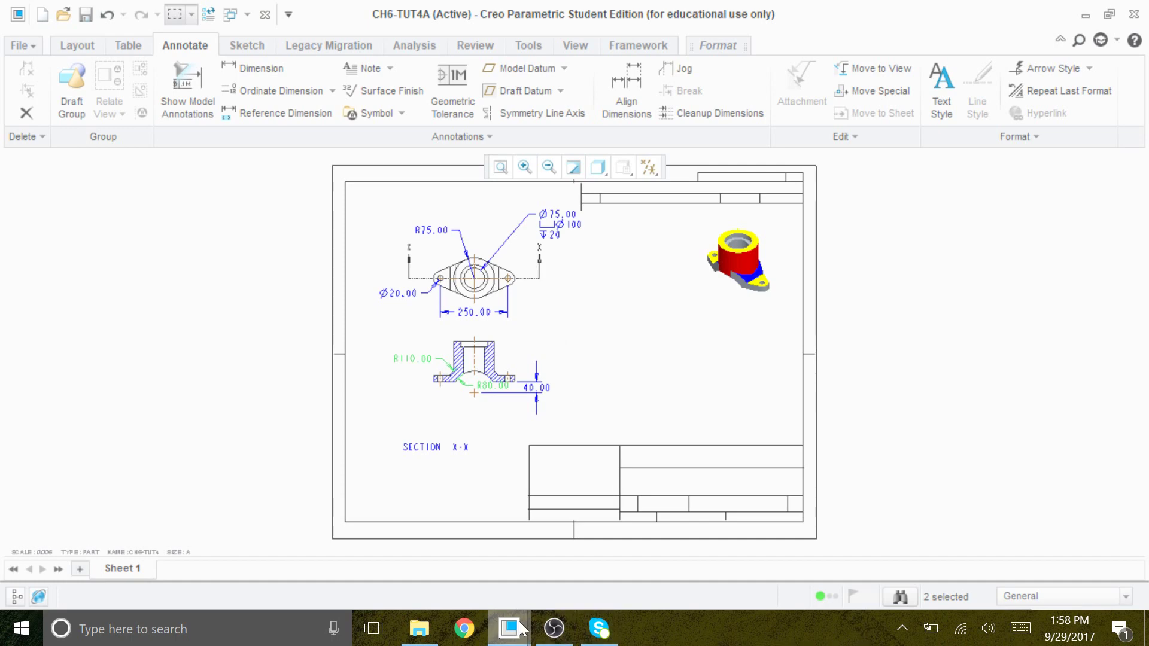
click(557, 639)
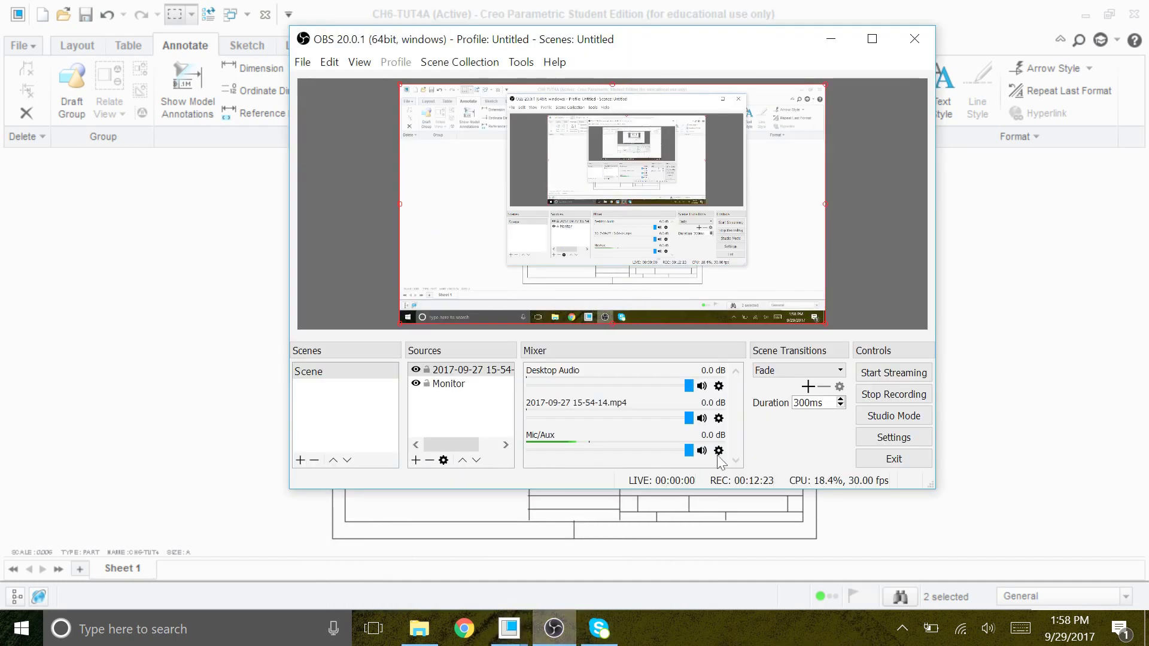